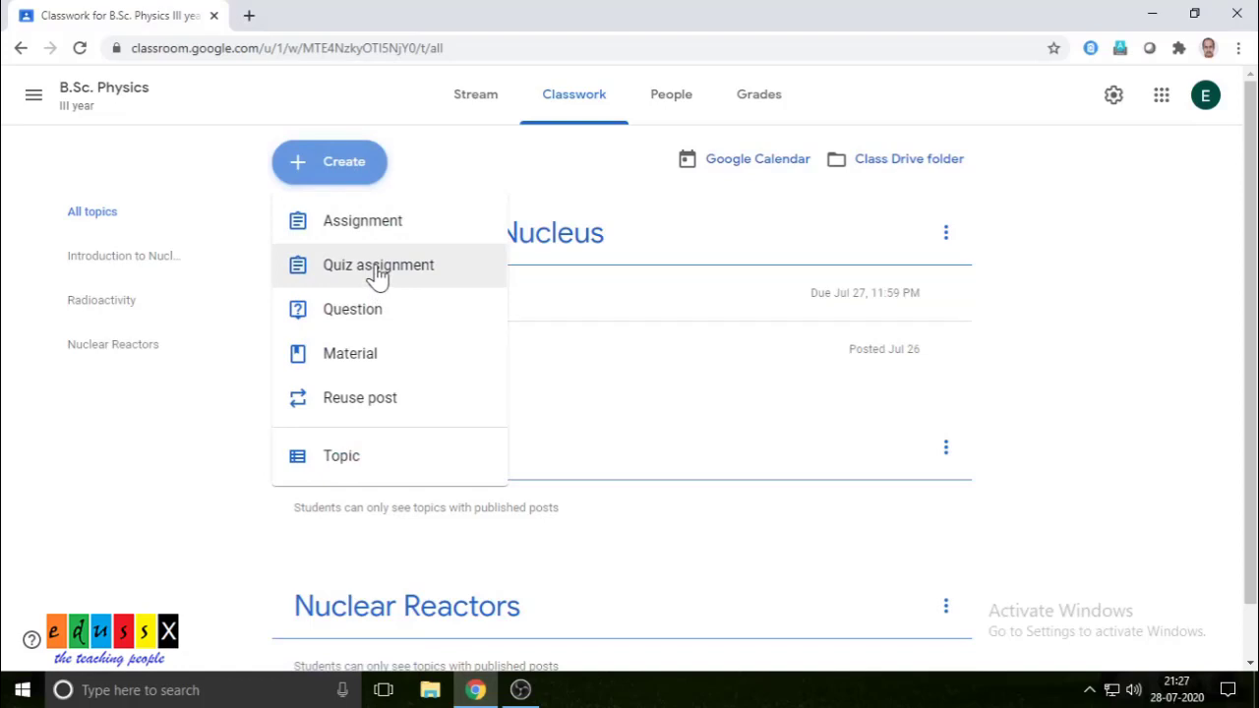
Create a quiz assignment titled "Quiz No.1".
click(378, 271)
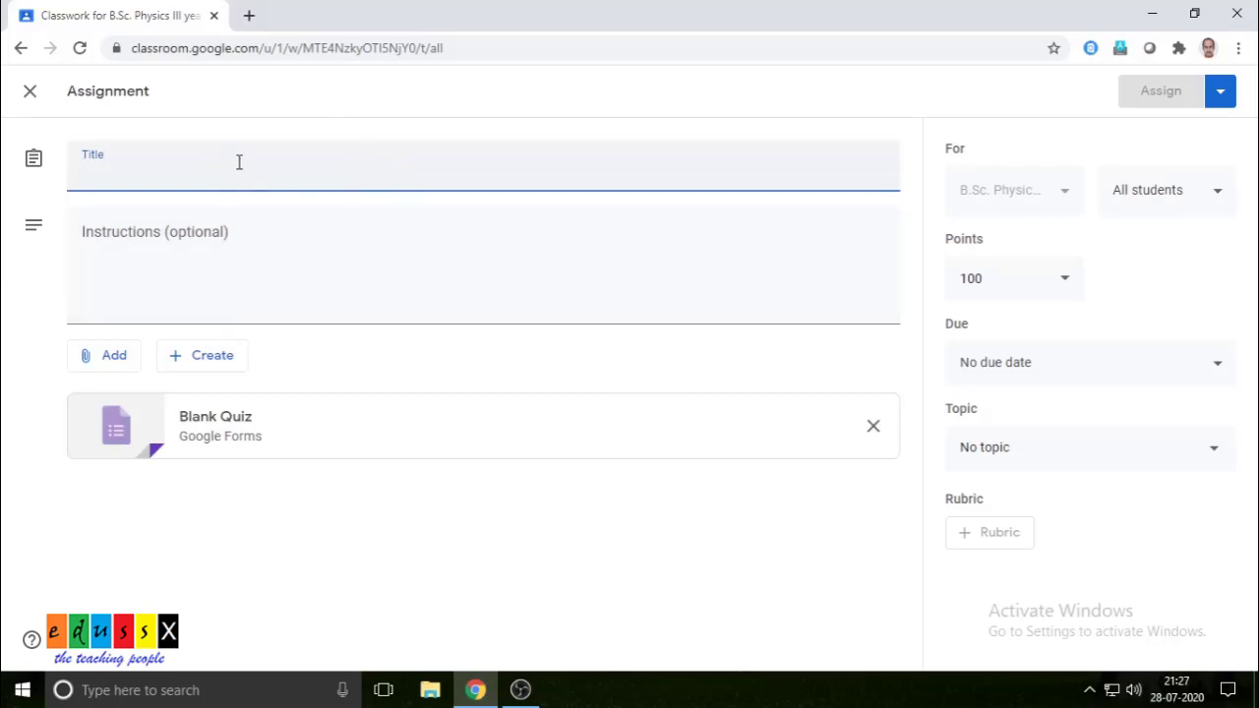
text(Quiz No. 1)
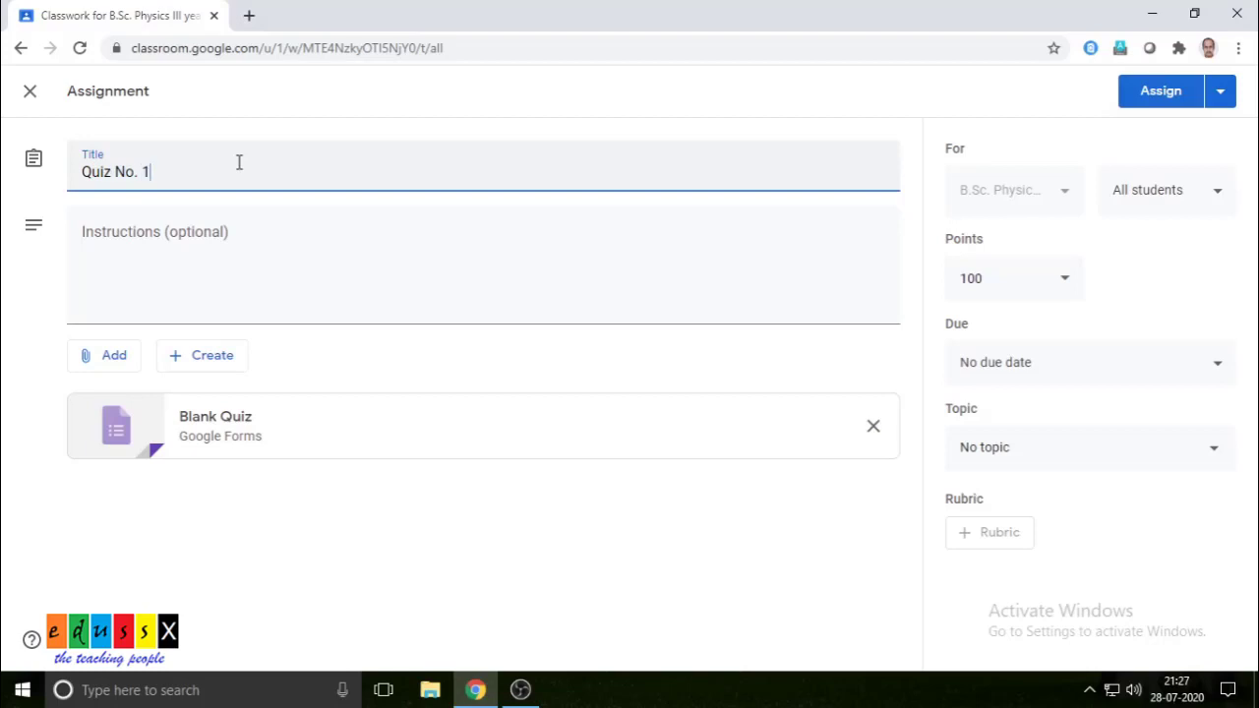
key(BackSpace)
Enter the assignment instructions "All the quiz questions are compulsory.".
click(223, 234)
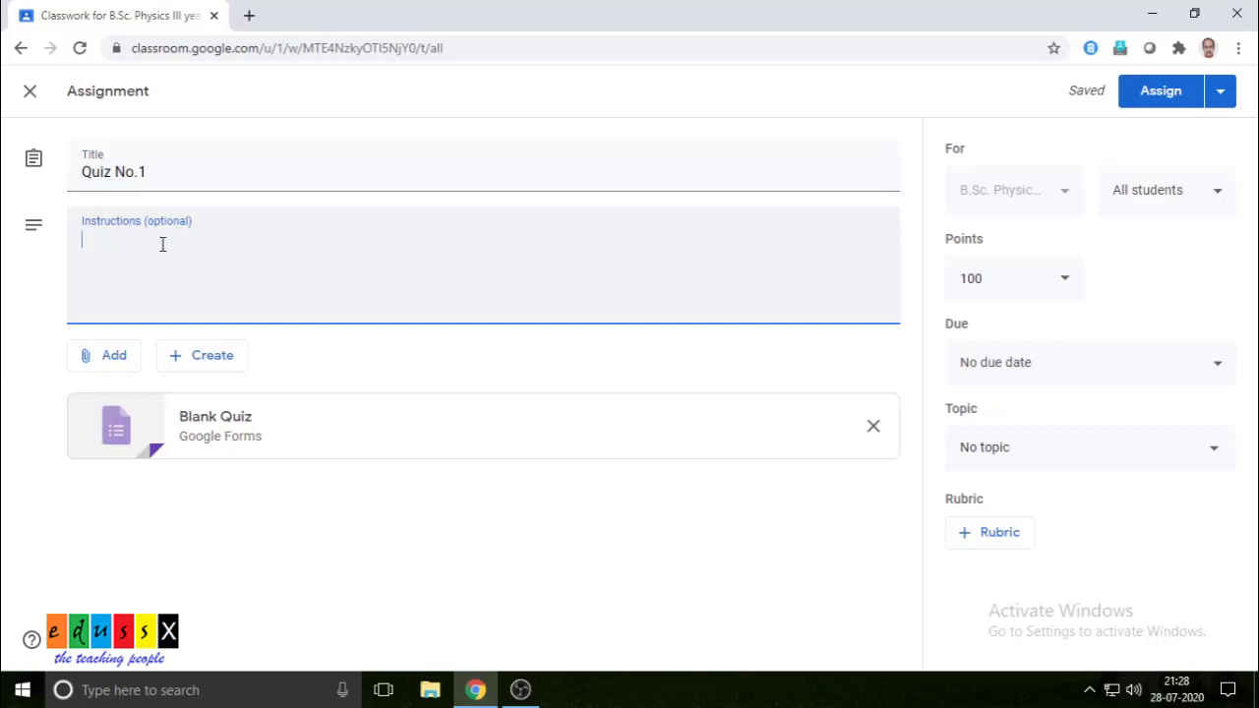
text(All the quiz questions)
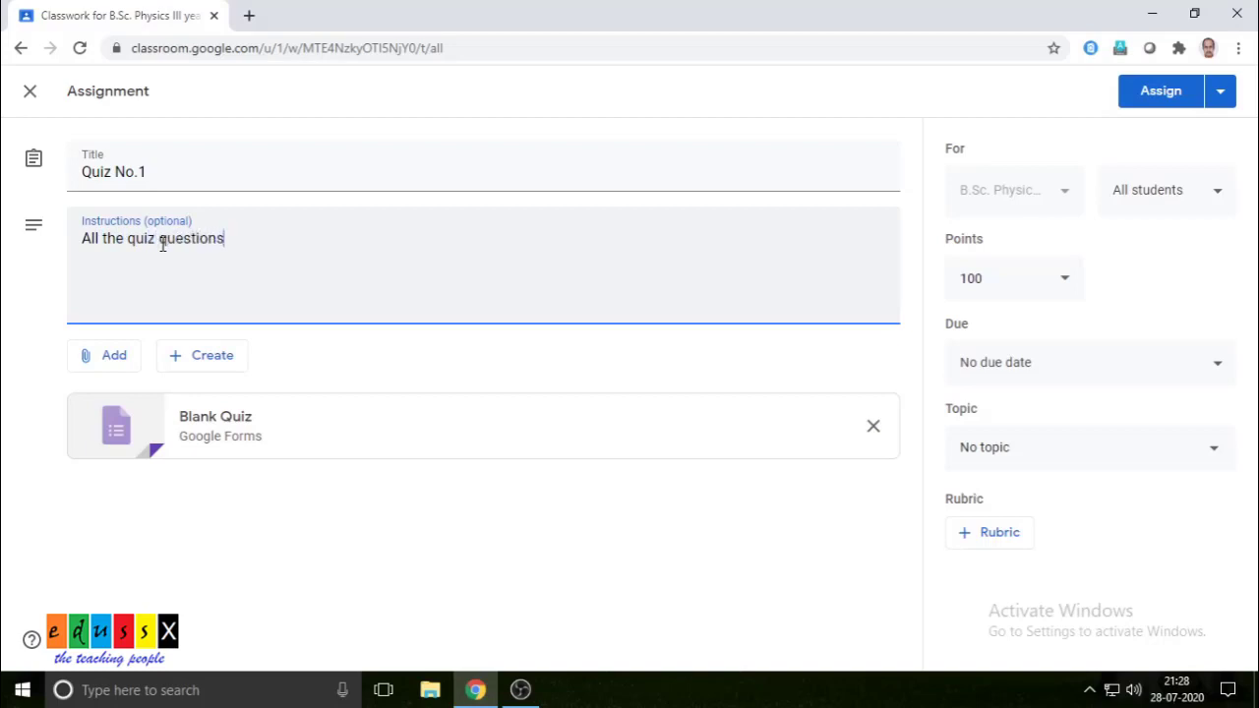
text( are compusory)
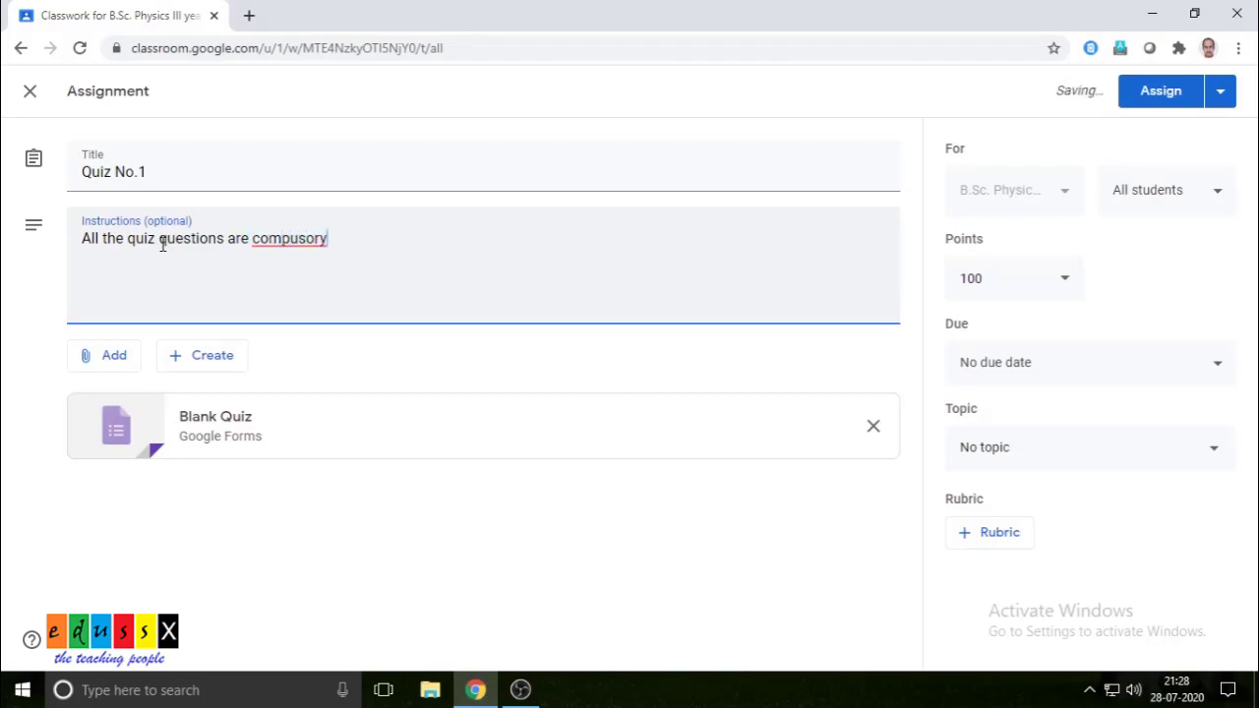
key(BackSpace)
key(BackSpace)
key(BackSpace)
key(BackSpace)
text(lso)
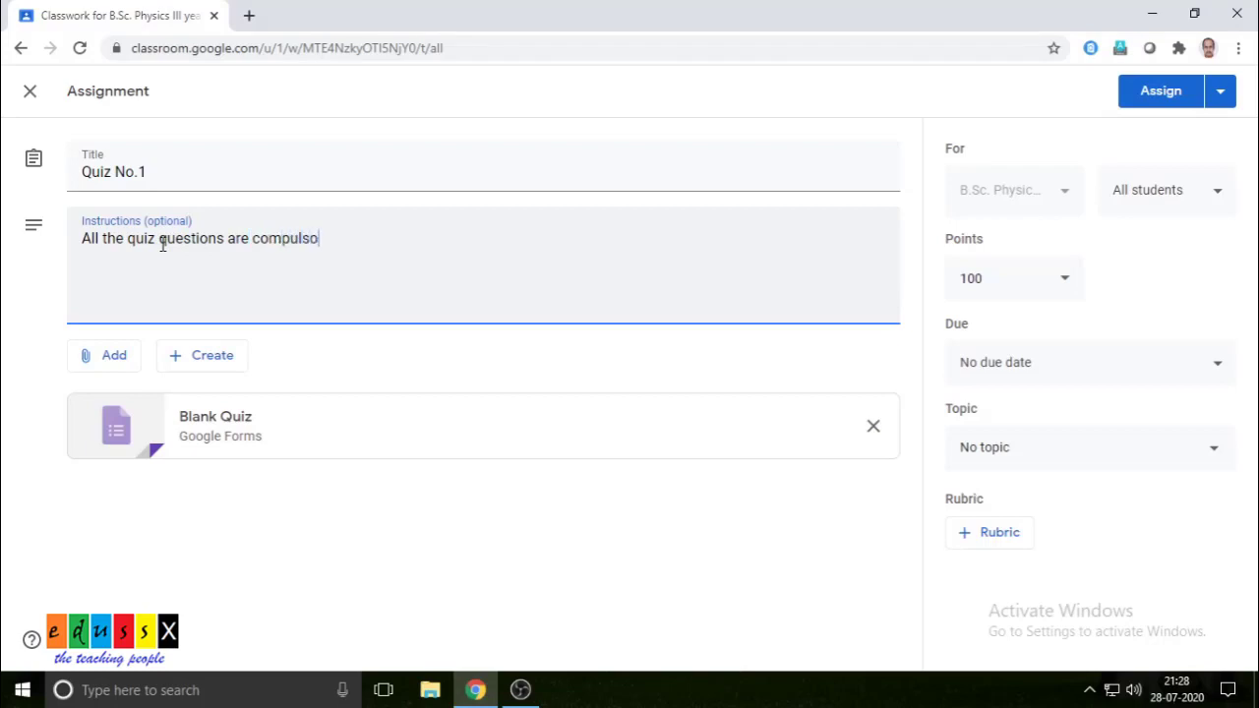
text(ry.)
click(110, 363)
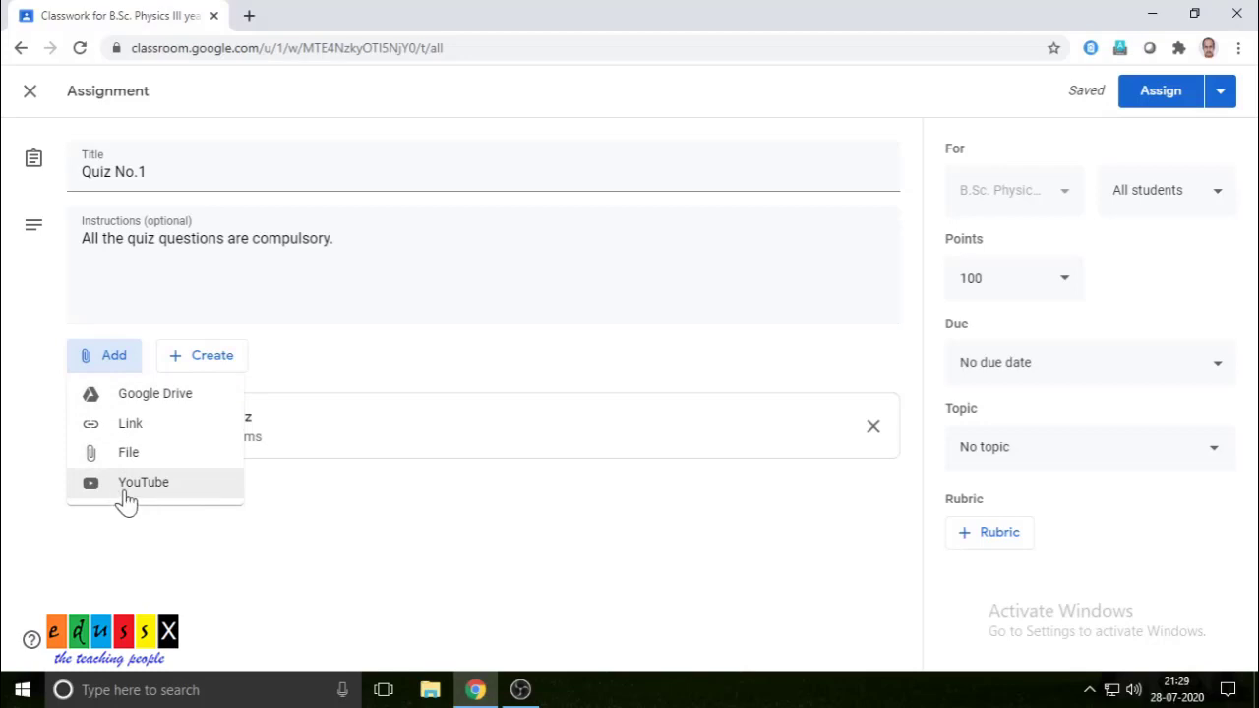
click(442, 354)
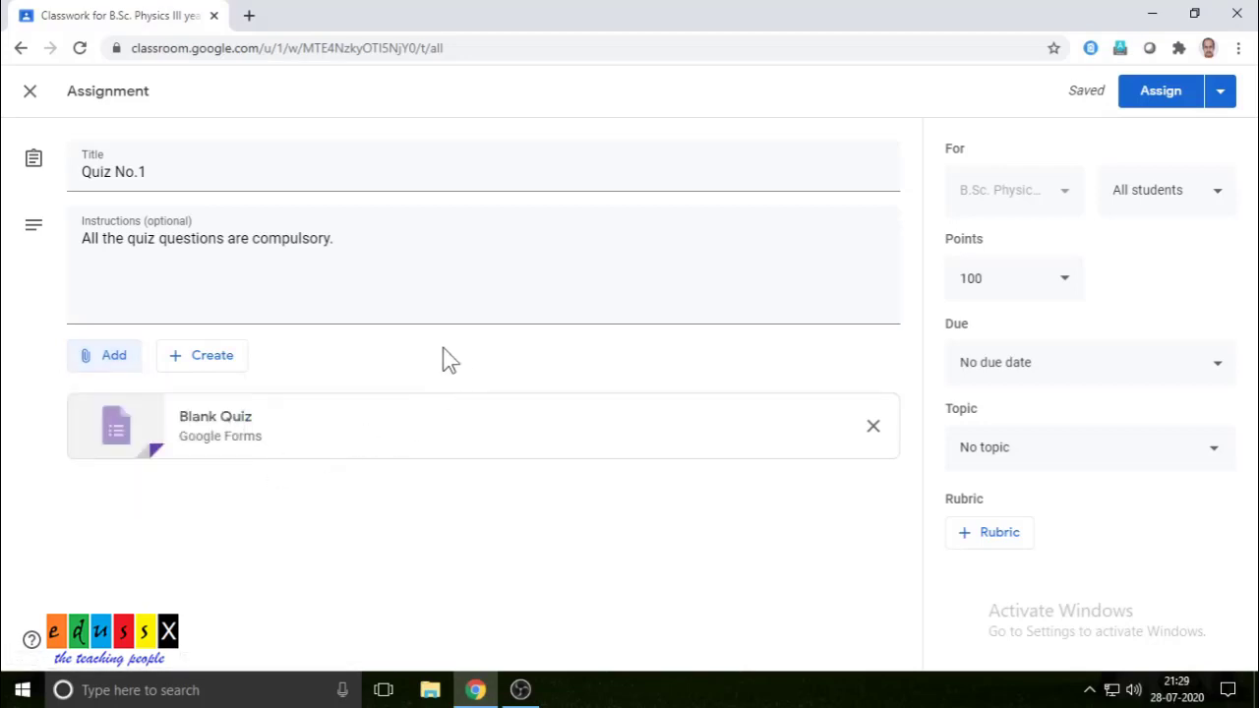
click(218, 362)
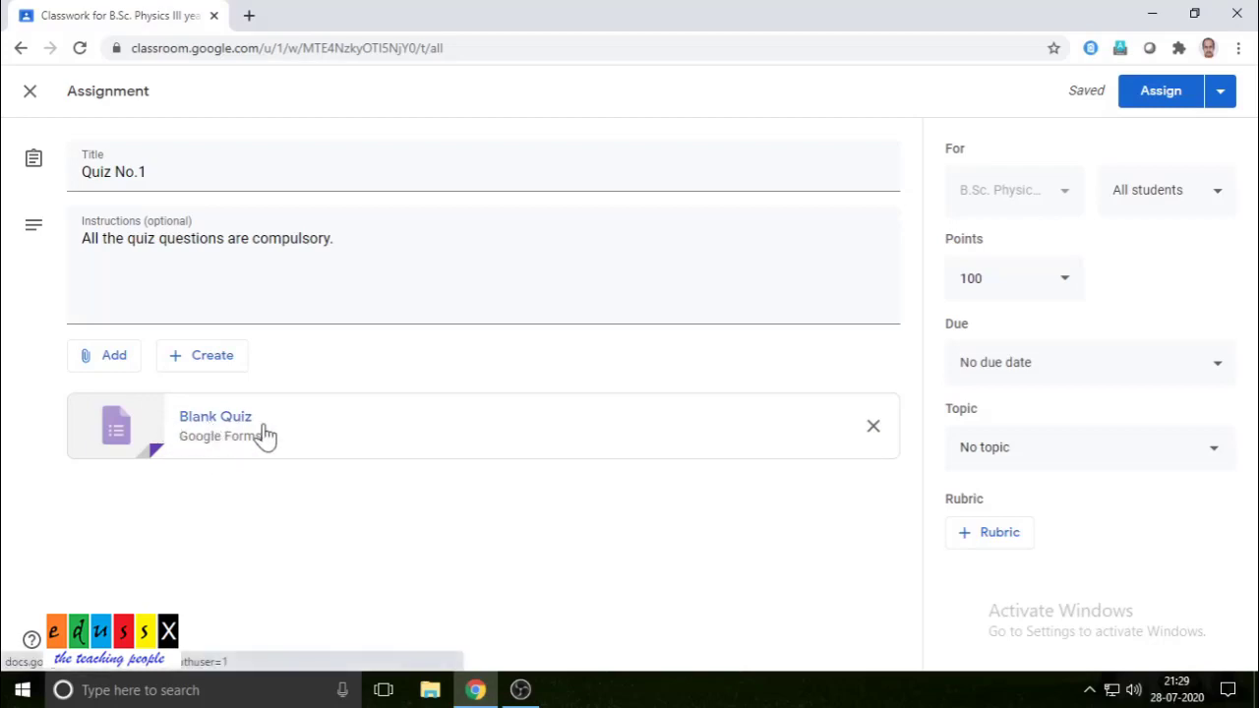
Open the attached Blank Quiz form and change its heading to "Quiz No.1".
click(211, 425)
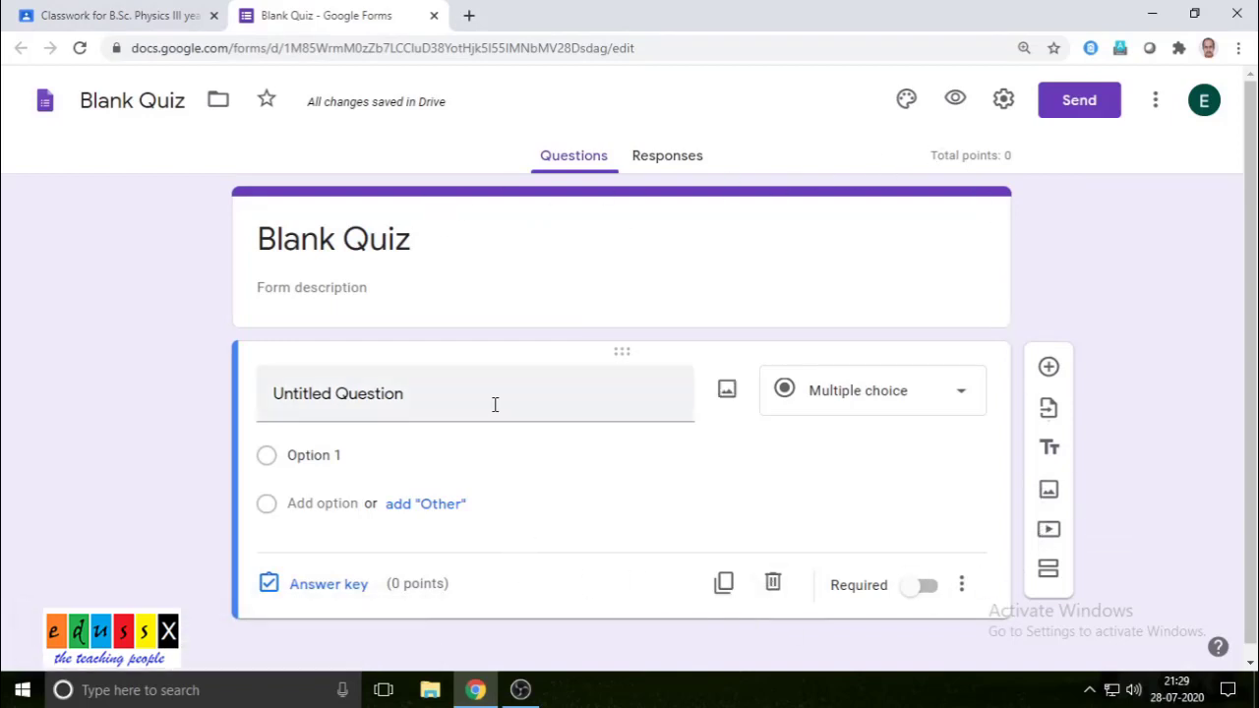
click(394, 239)
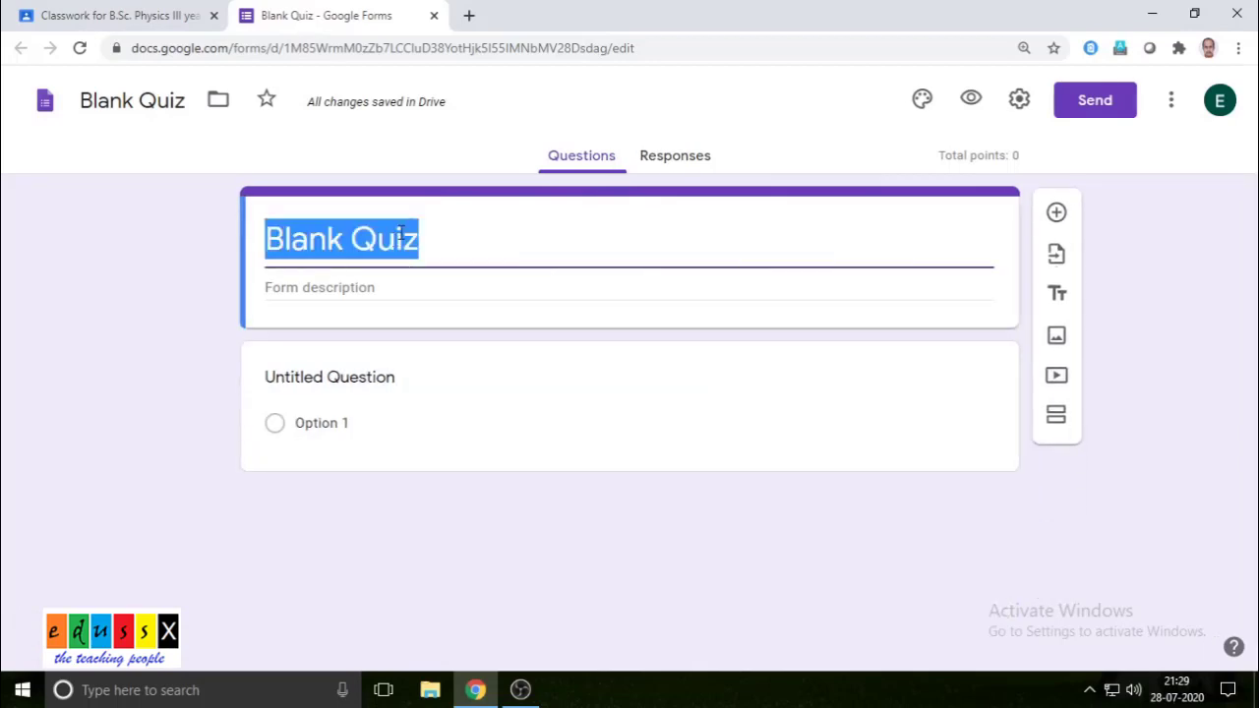
text(Quiz)
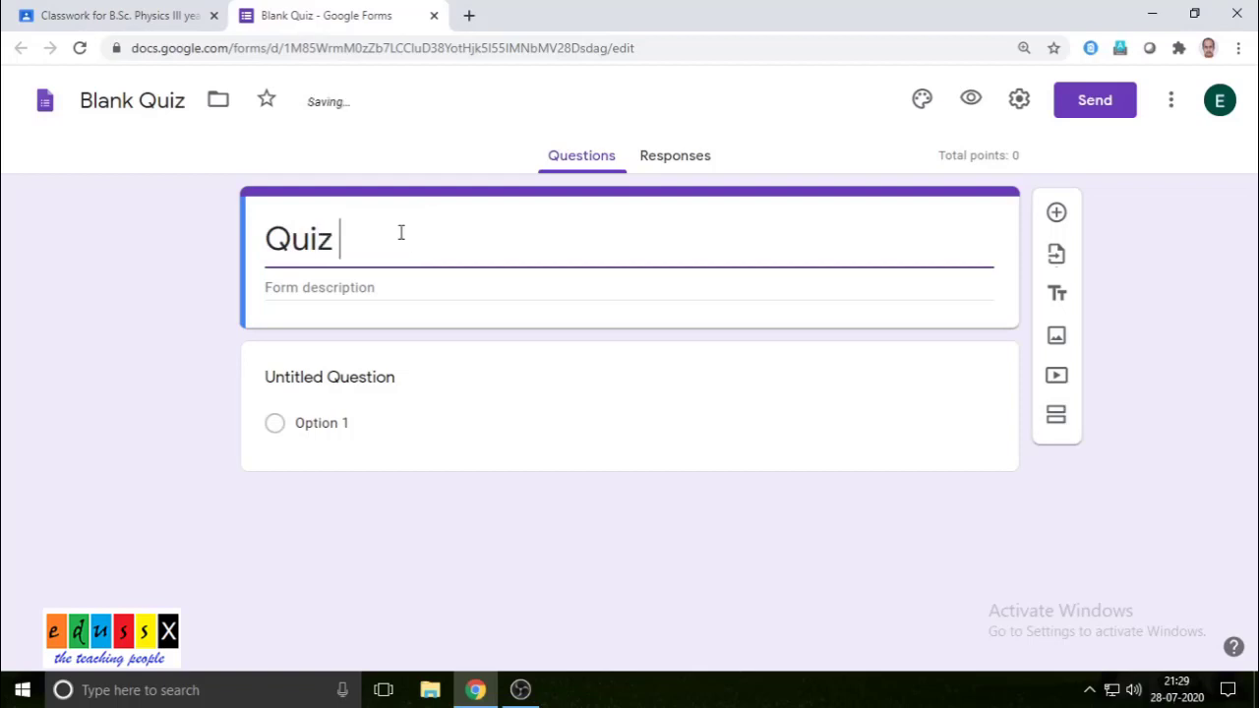
text( No.1)
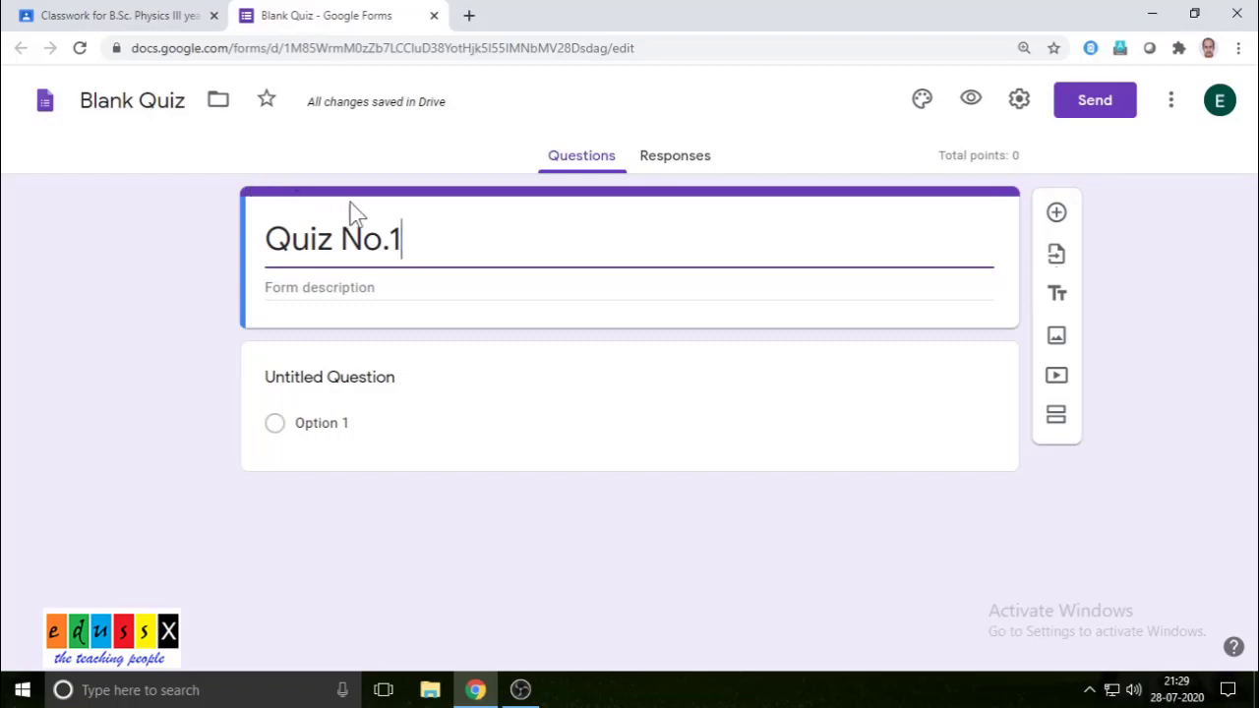
Set the first question to Multiple choice with the text "Nucleus is the central part of the atom".
click(392, 386)
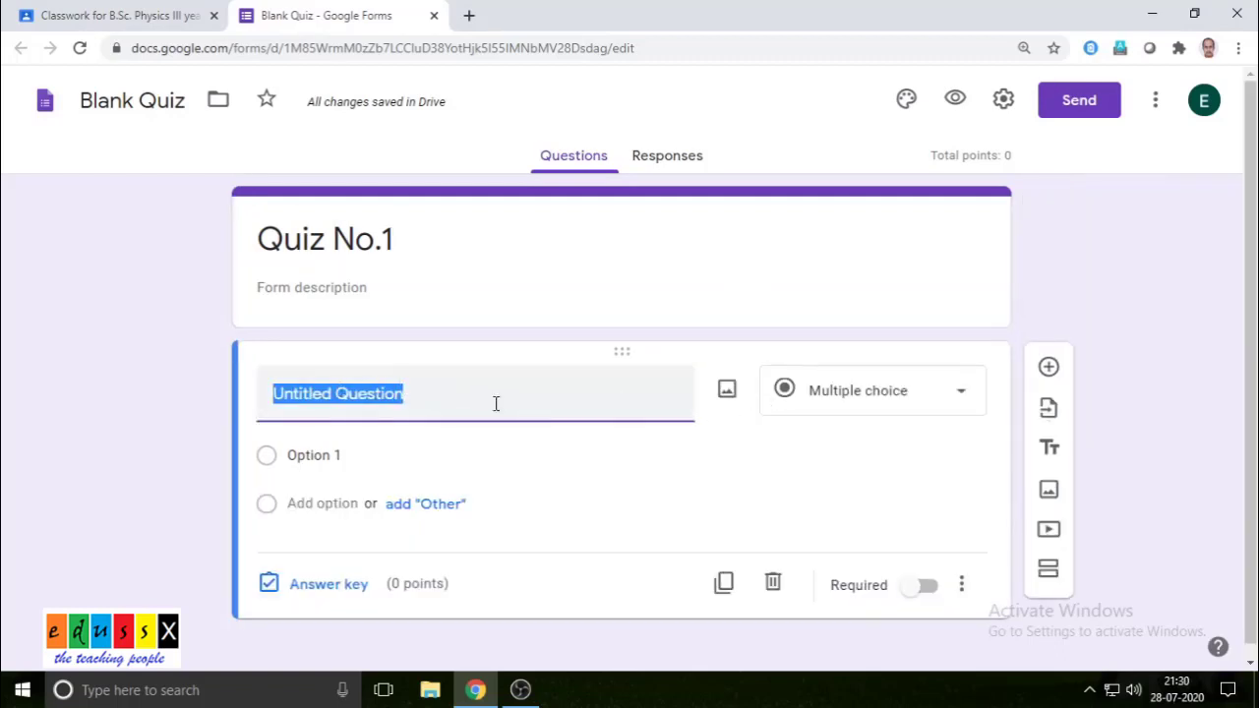
click(962, 394)
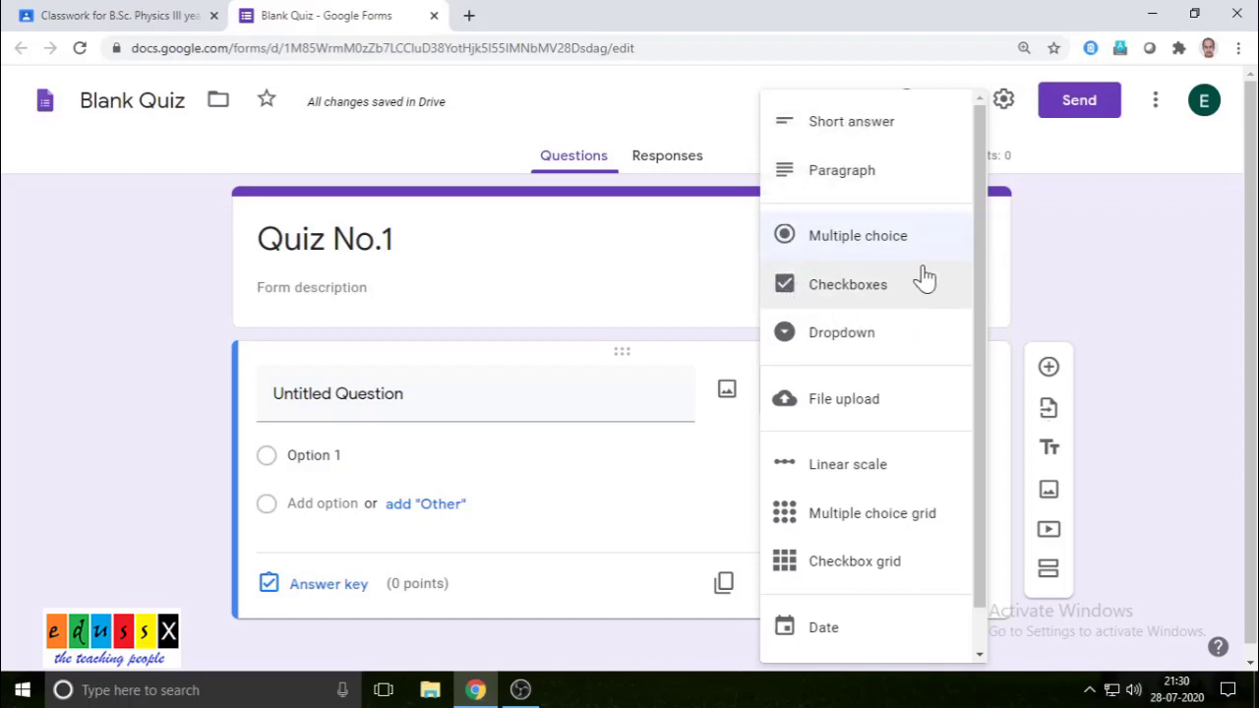
click(888, 251)
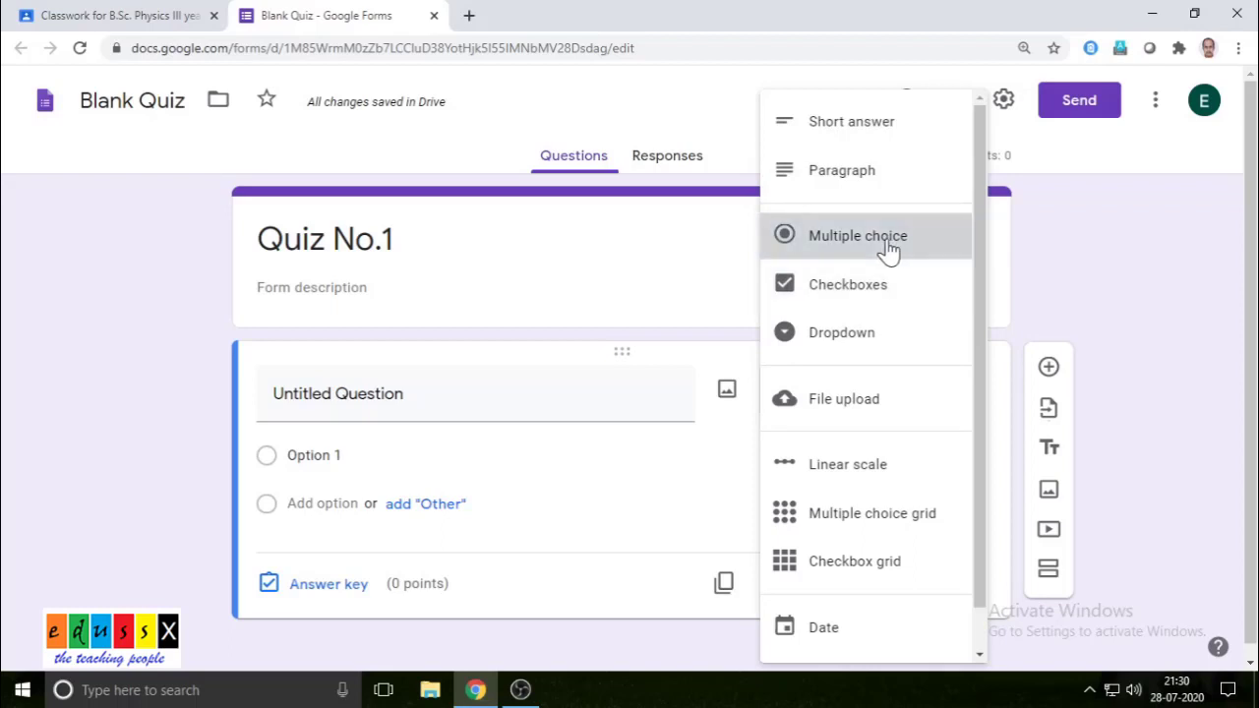
click(400, 395)
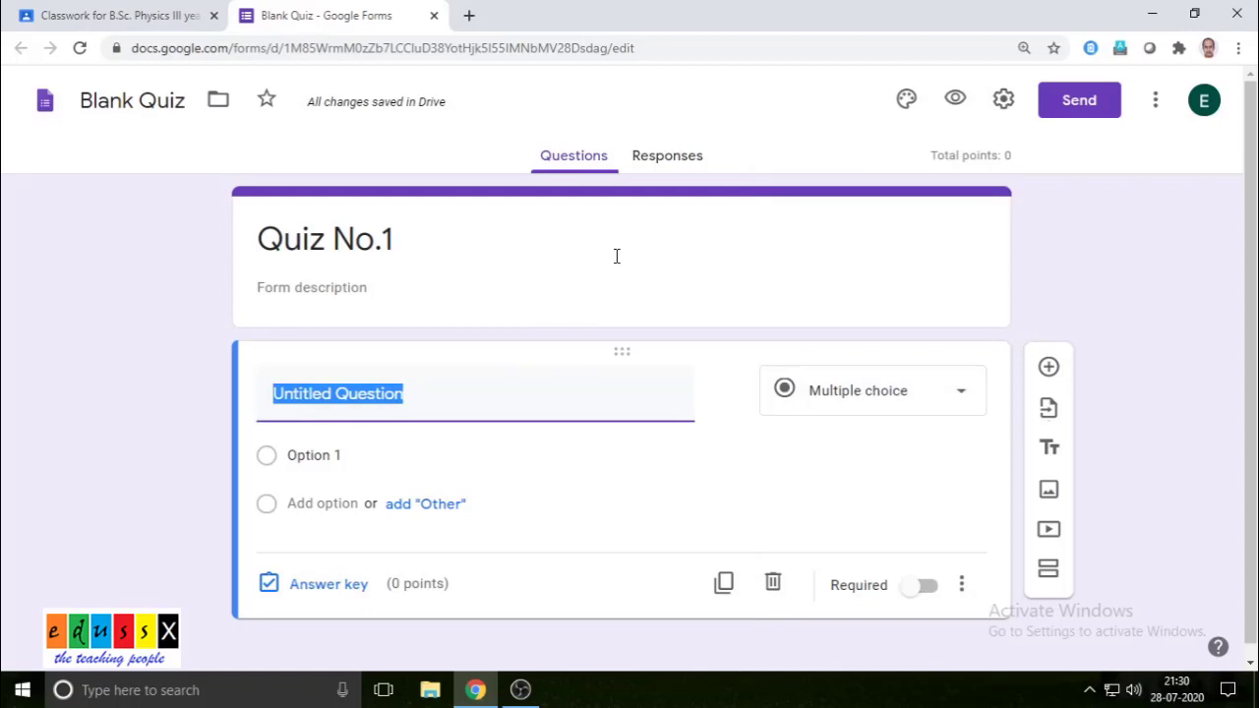
text(Nucleus)
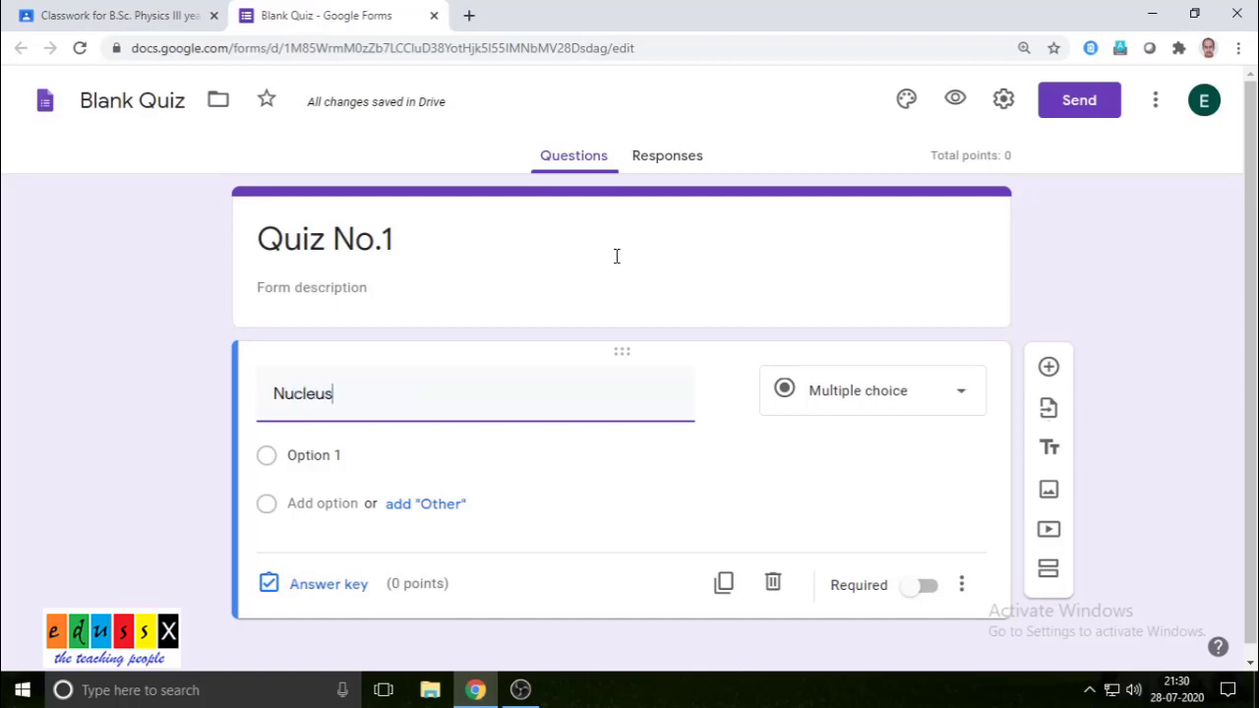
text( is the)
text(ce)
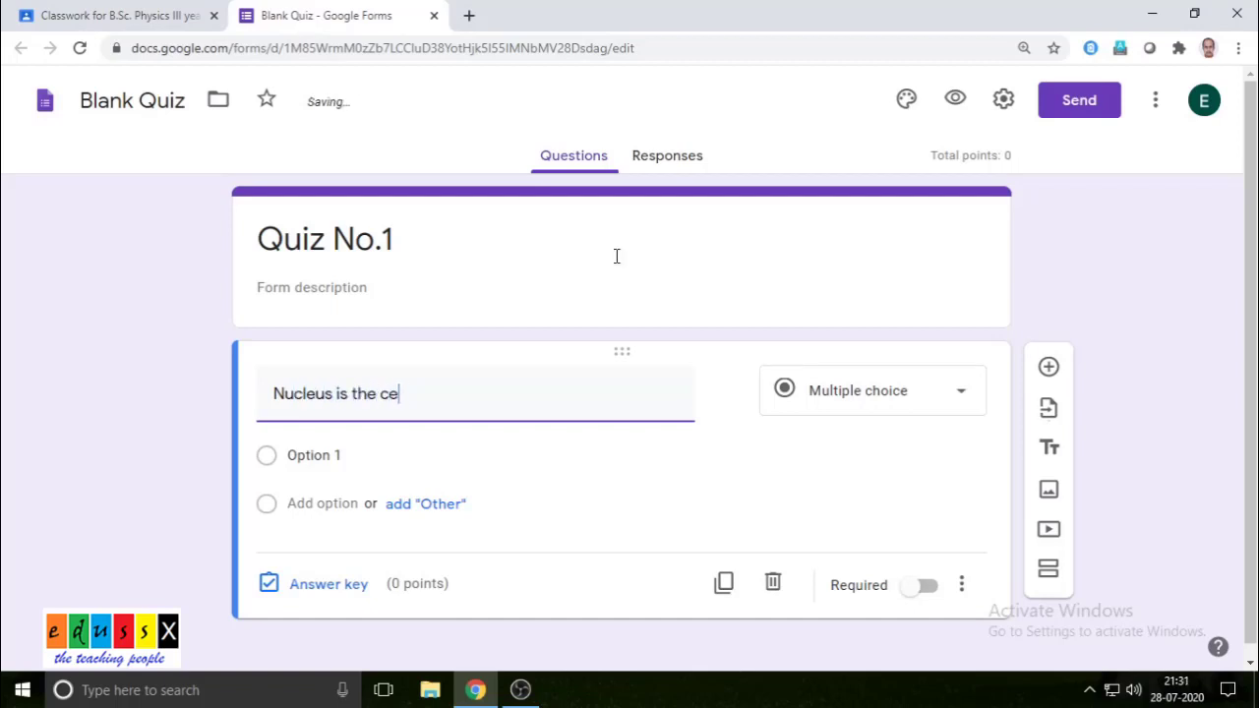
text(ntral part of the atom)
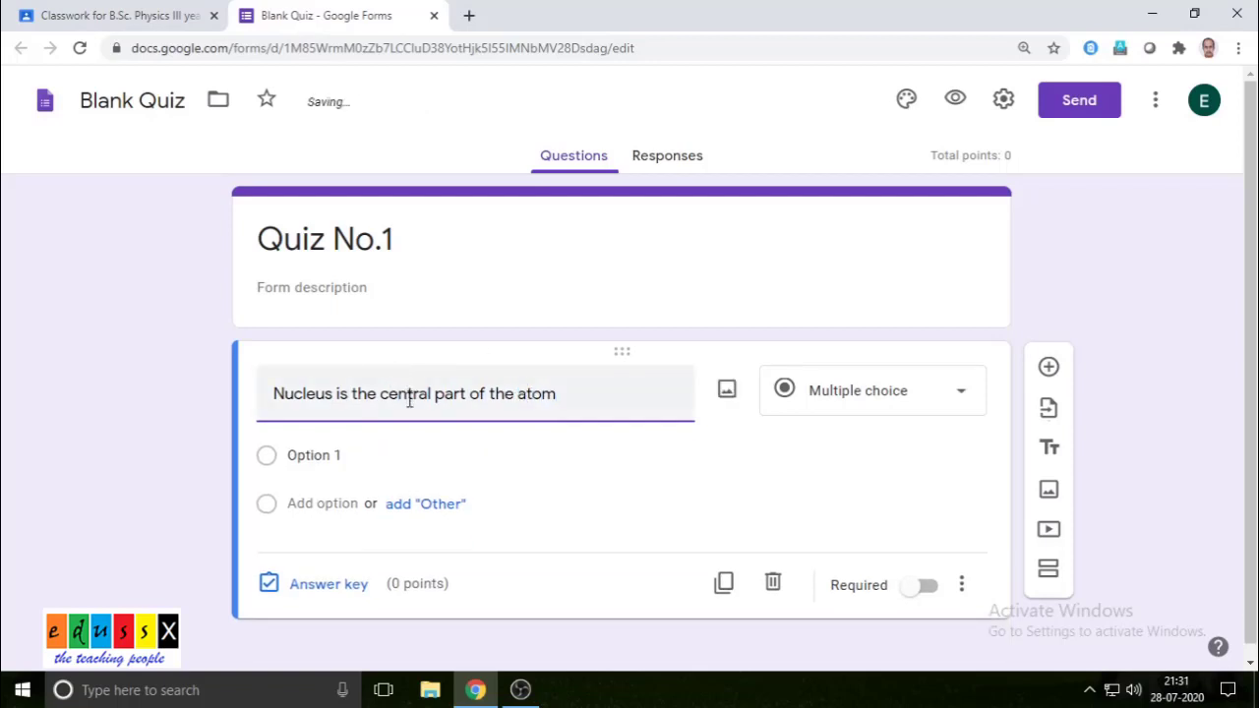
Give the nucleus question the answer options True and False, and make it required.
click(286, 460)
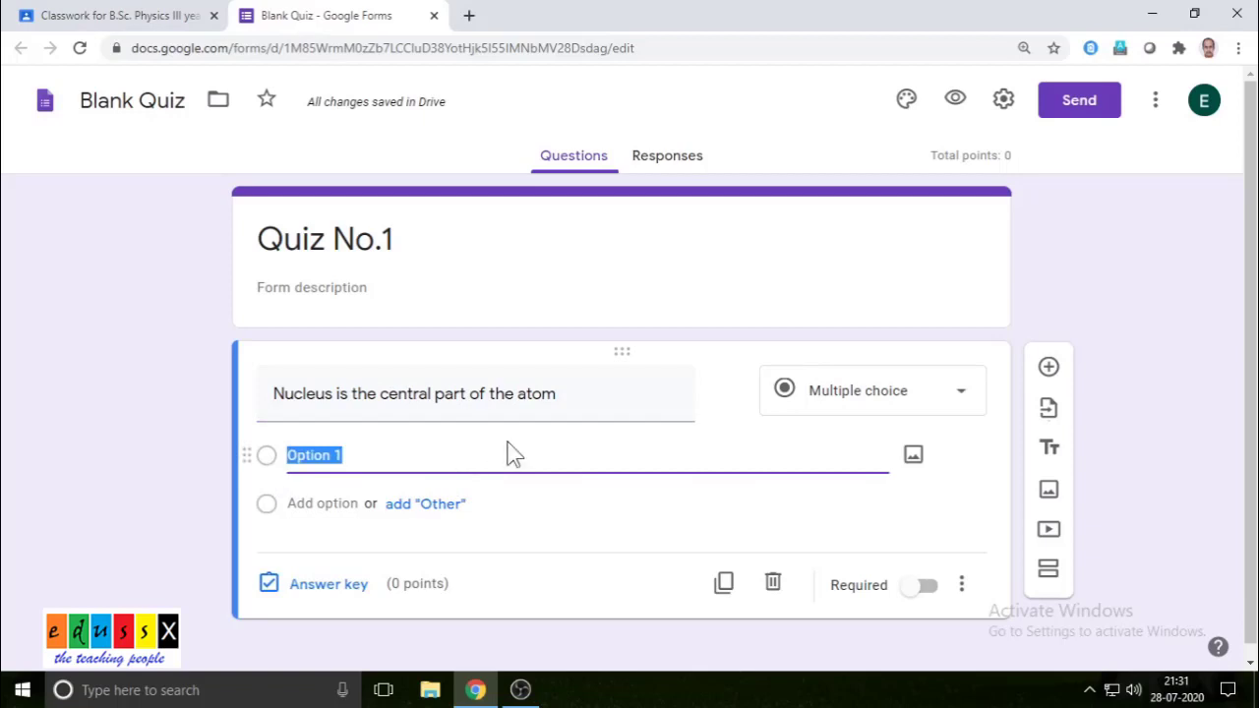
text(True)
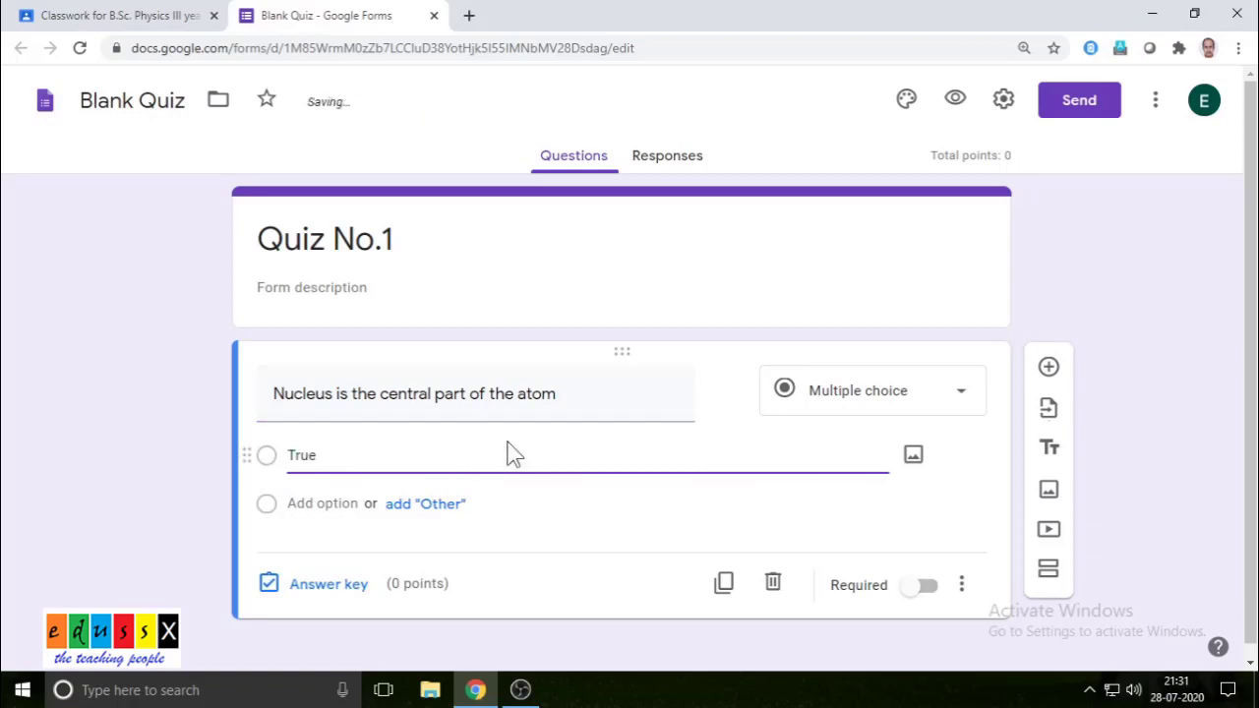
click(341, 527)
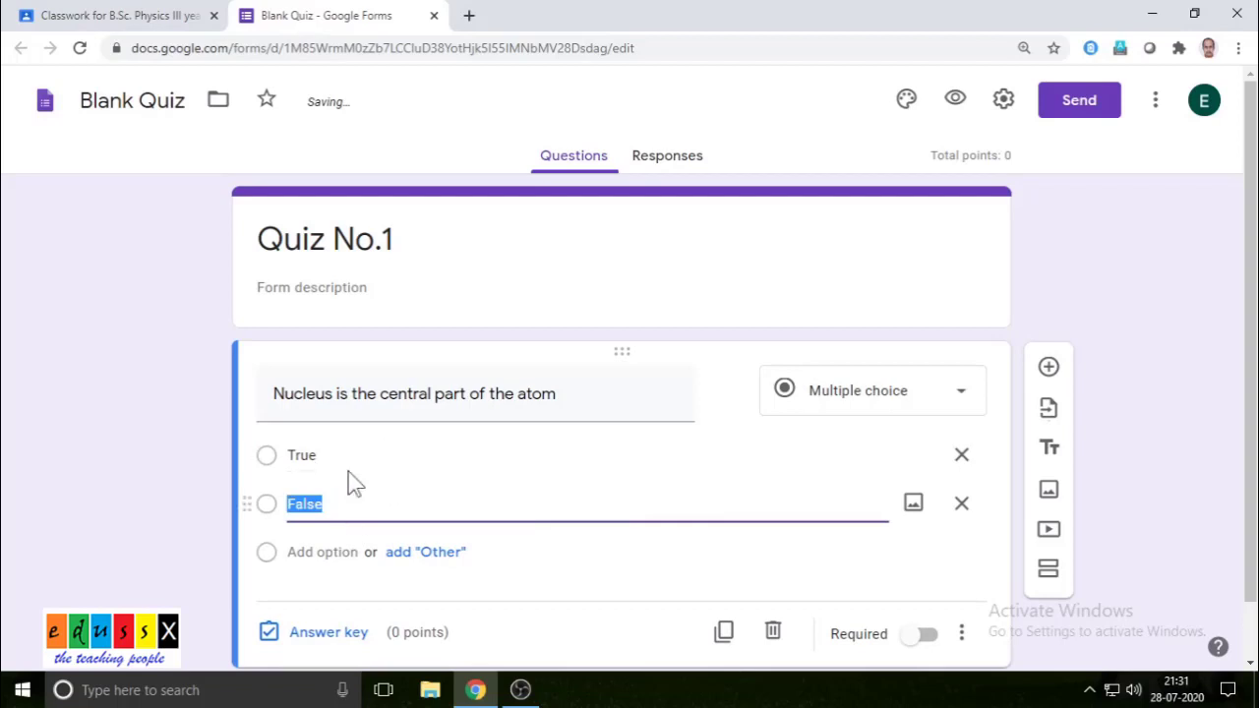
scroll(489, 541, down, 1)
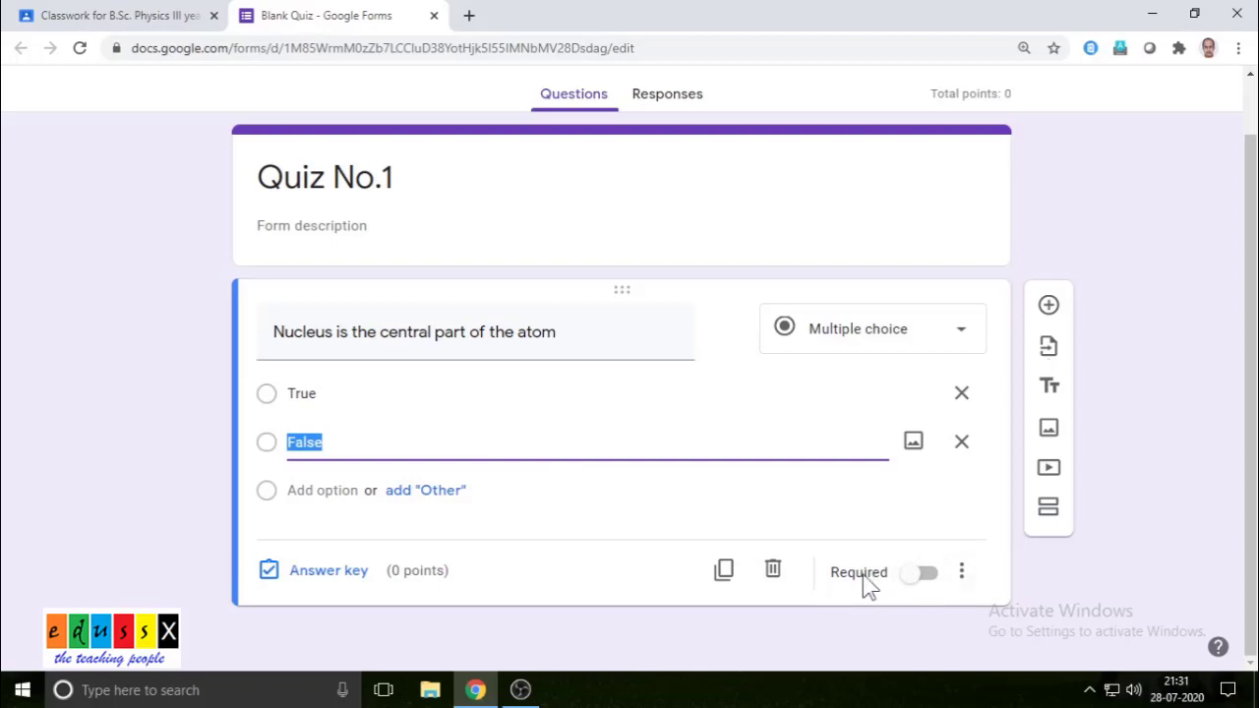
click(929, 580)
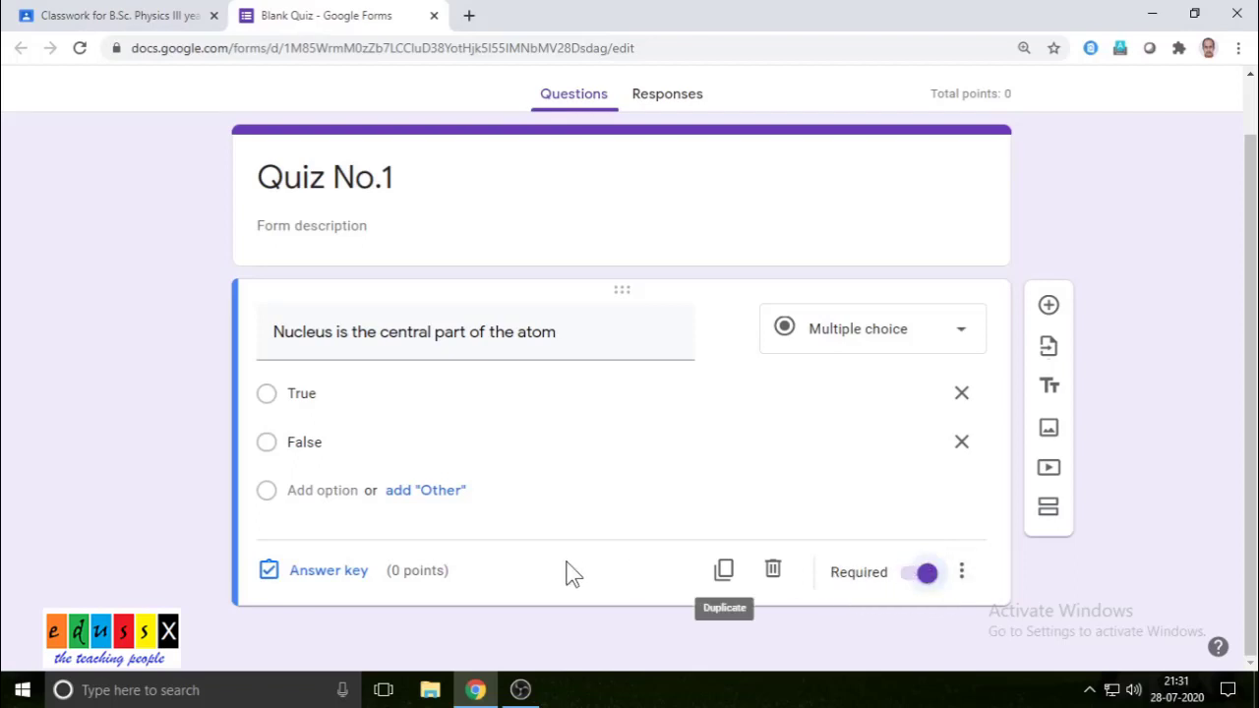
In the question's answer key, assign 1 point and mark True as the correct answer.
click(328, 571)
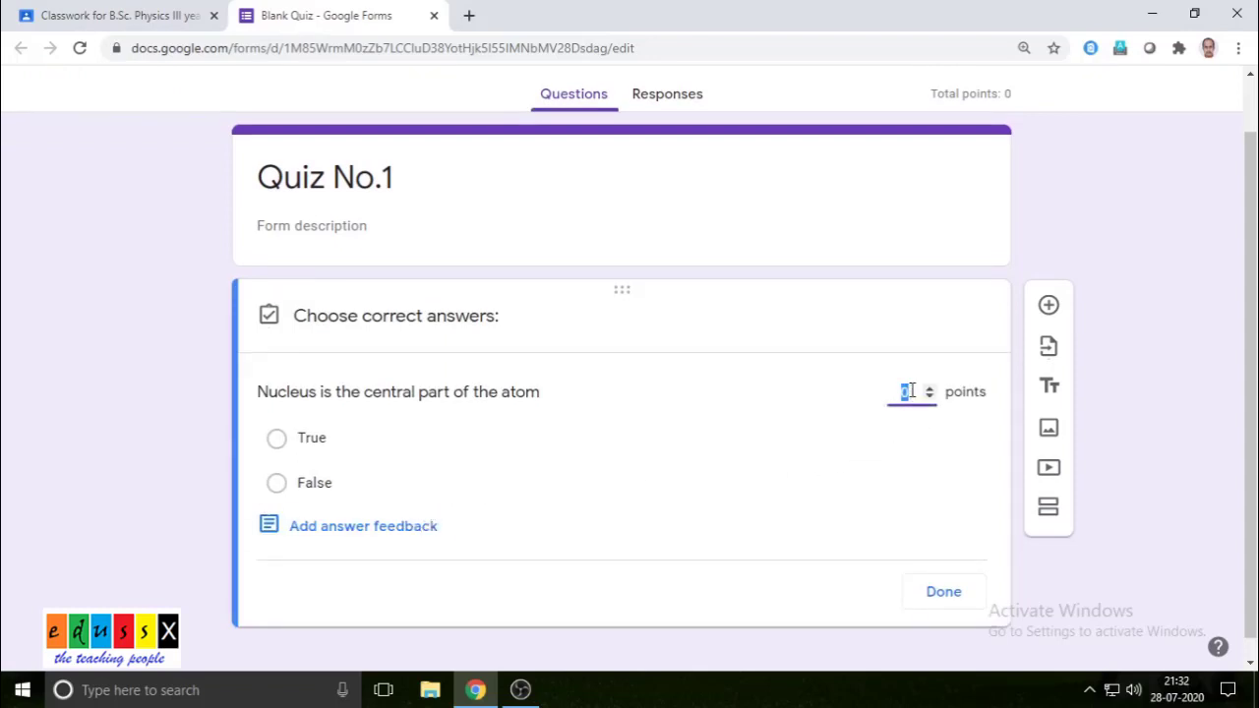
text(1)
click(278, 439)
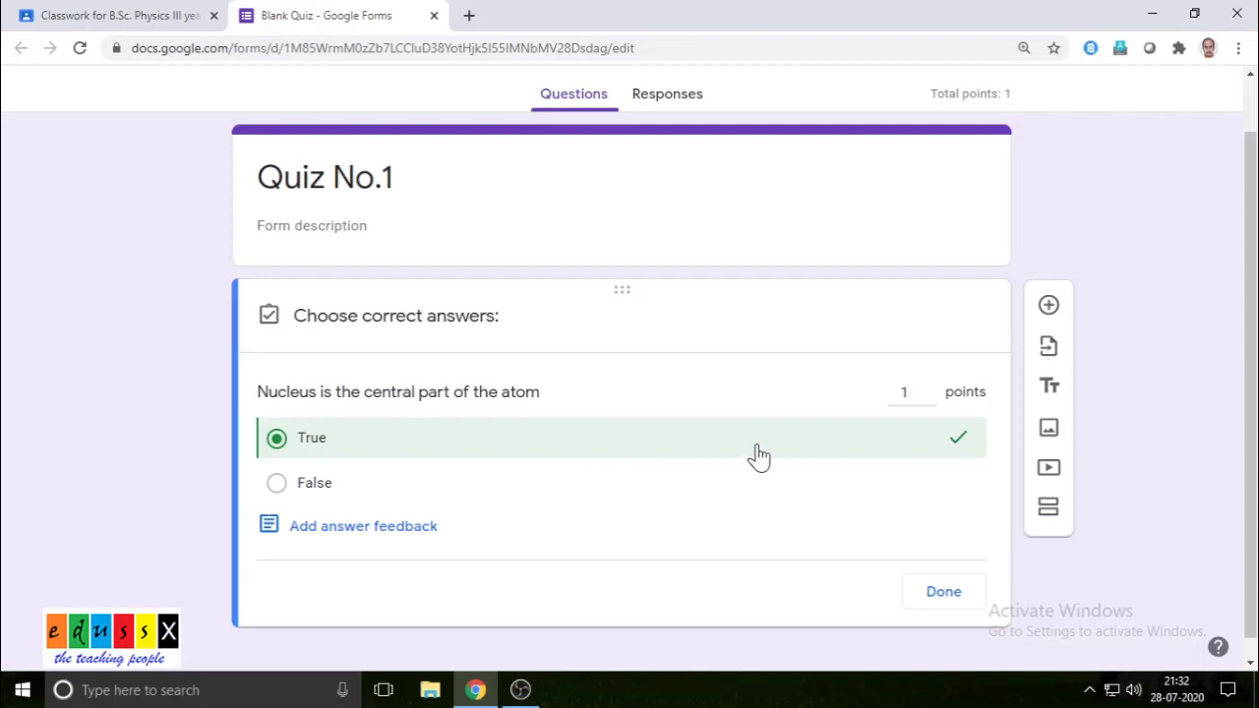
Enter "True" as the answer feedback for incorrect answers to the nucleus question.
click(350, 537)
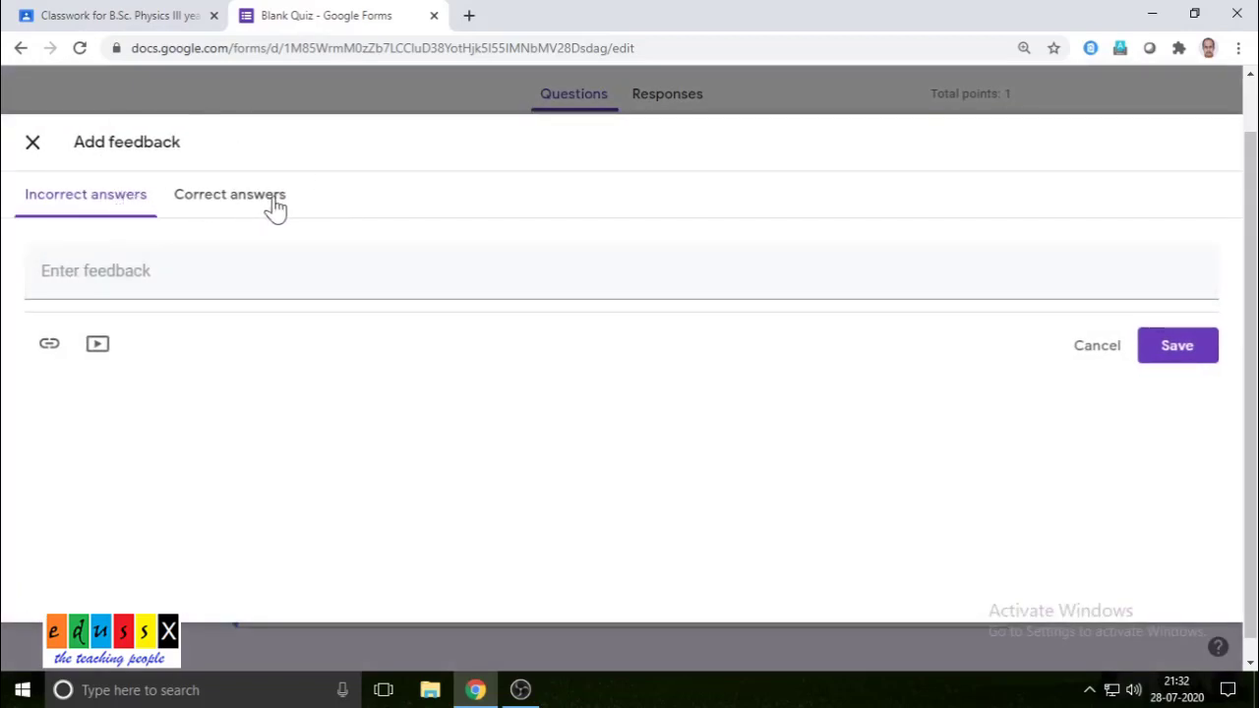
click(122, 273)
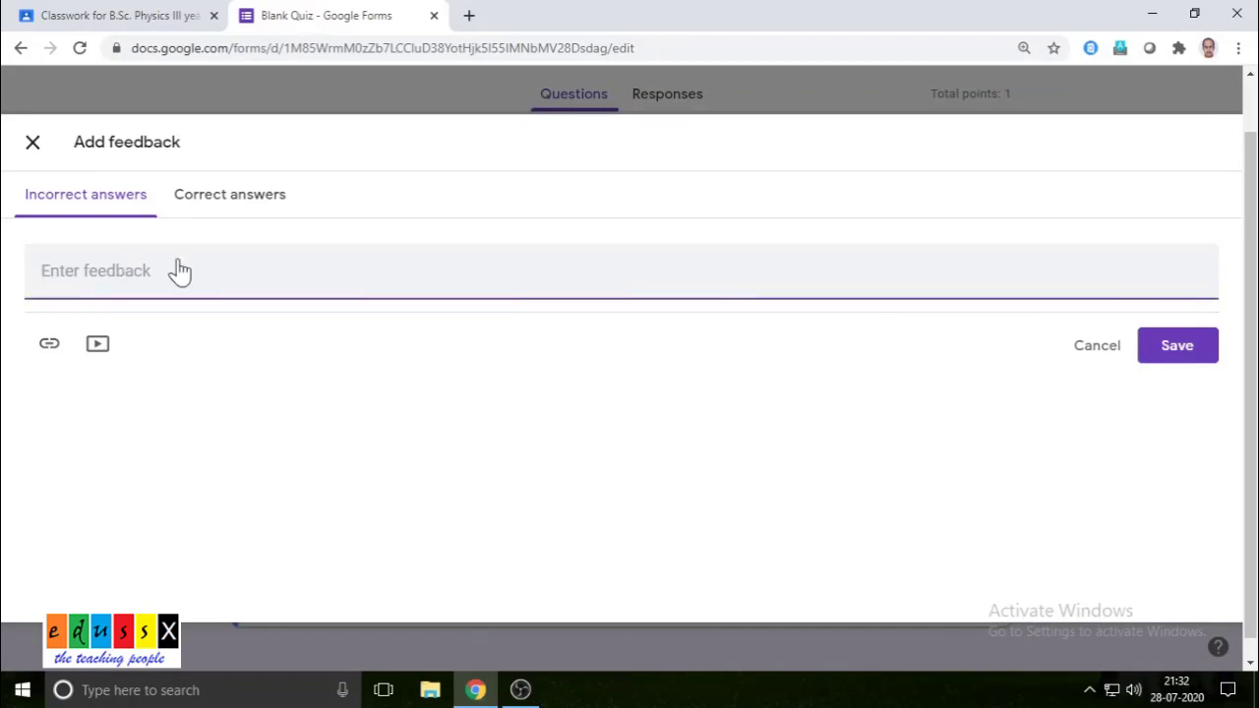
text(True)
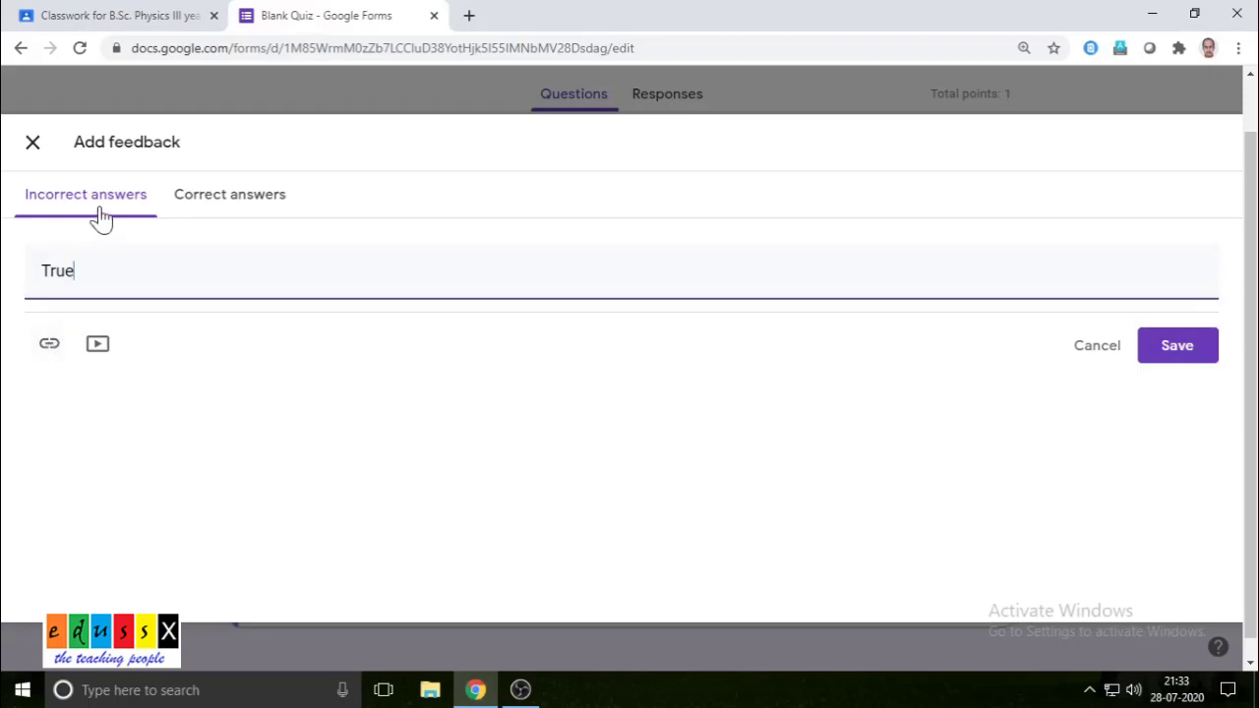
click(96, 345)
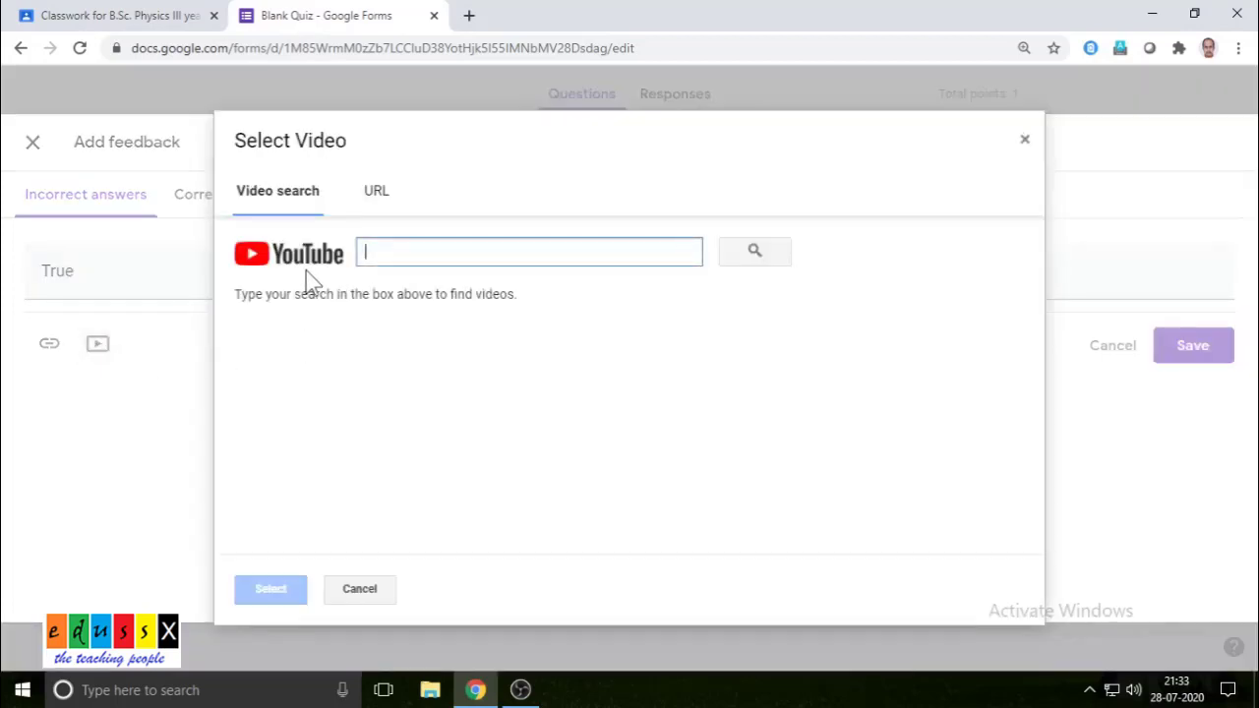
click(1025, 140)
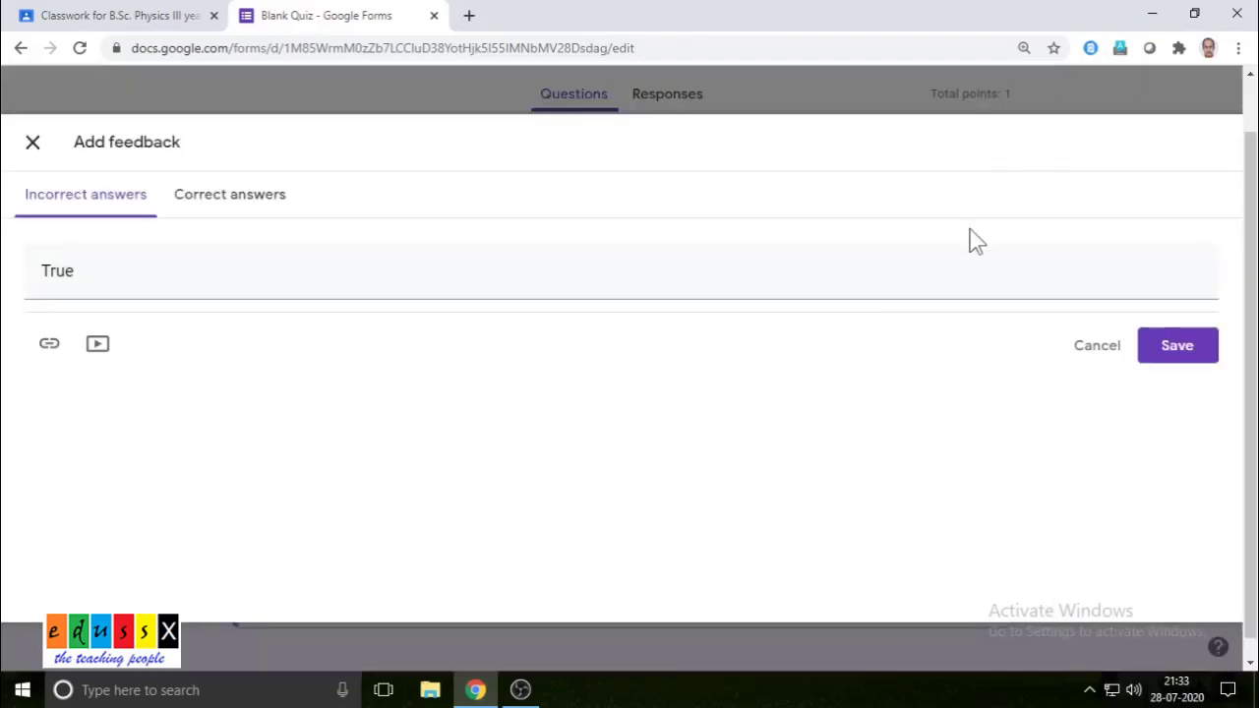
Enter "True" as the feedback for correct answers and save the answer feedback.
click(246, 205)
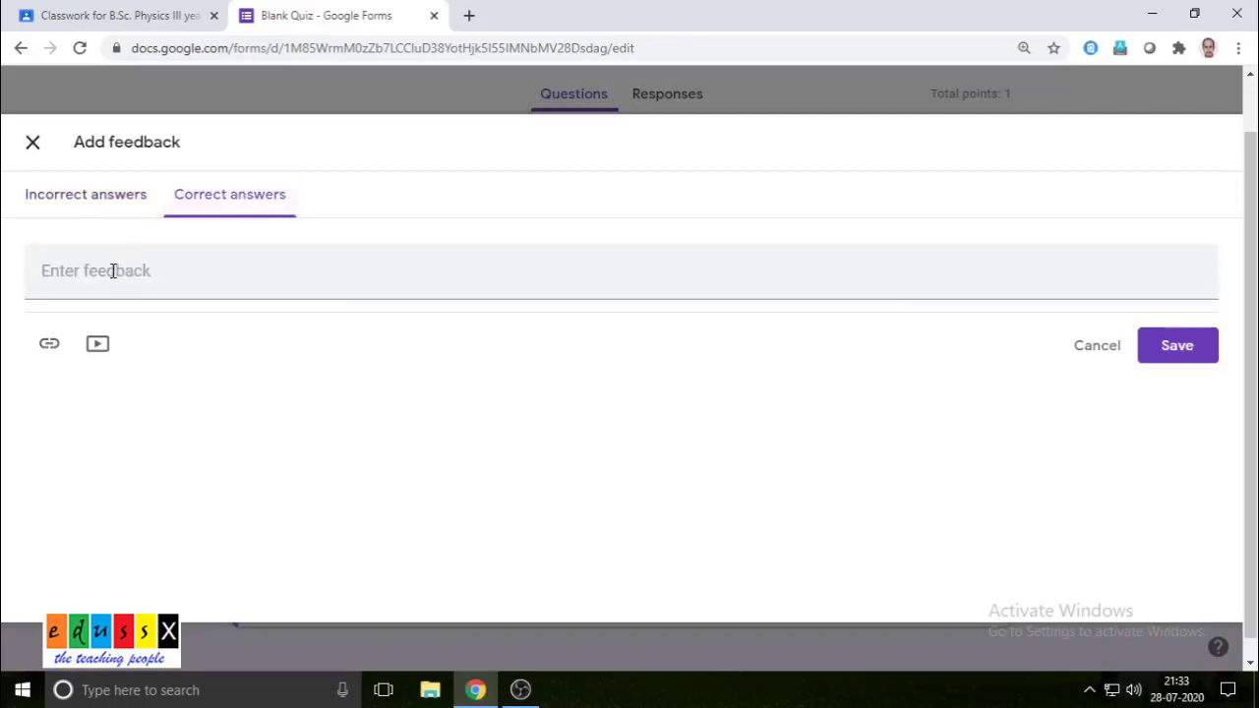
click(111, 279)
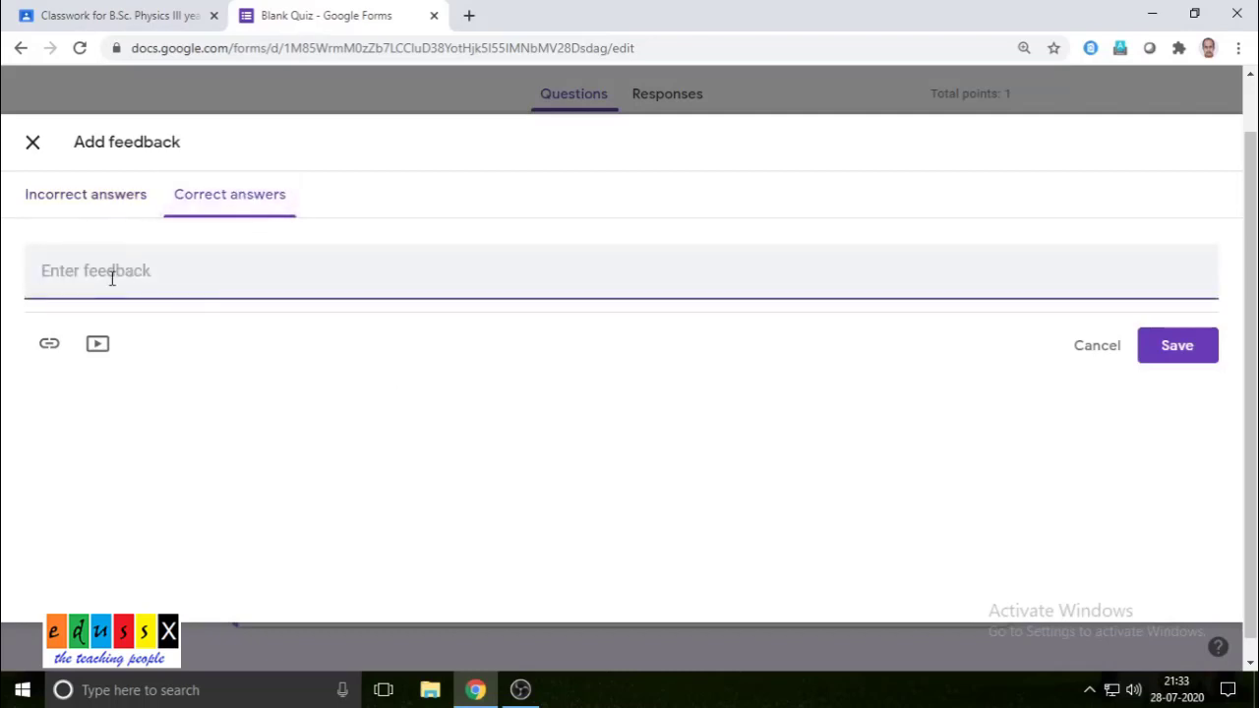
text(True)
click(1180, 352)
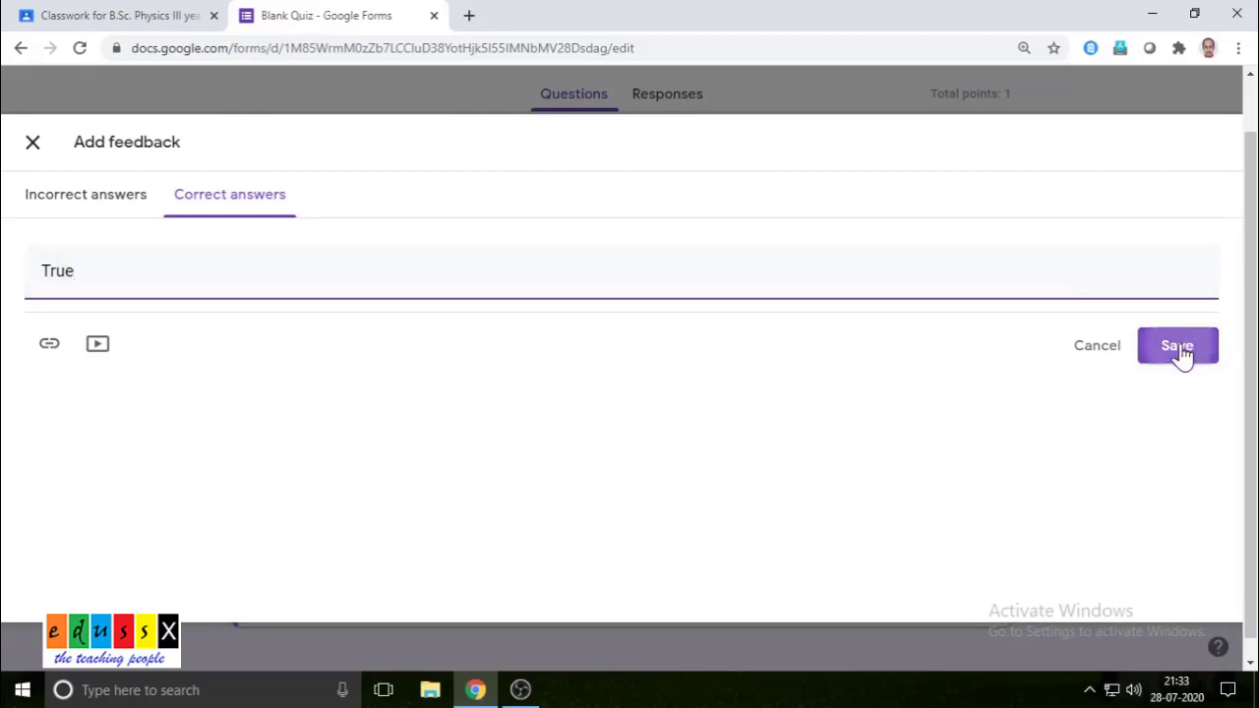
Finish the first question's answer key and add a Checkboxes question reading "The nucleus is composed of".
scroll(745, 370, down, 2)
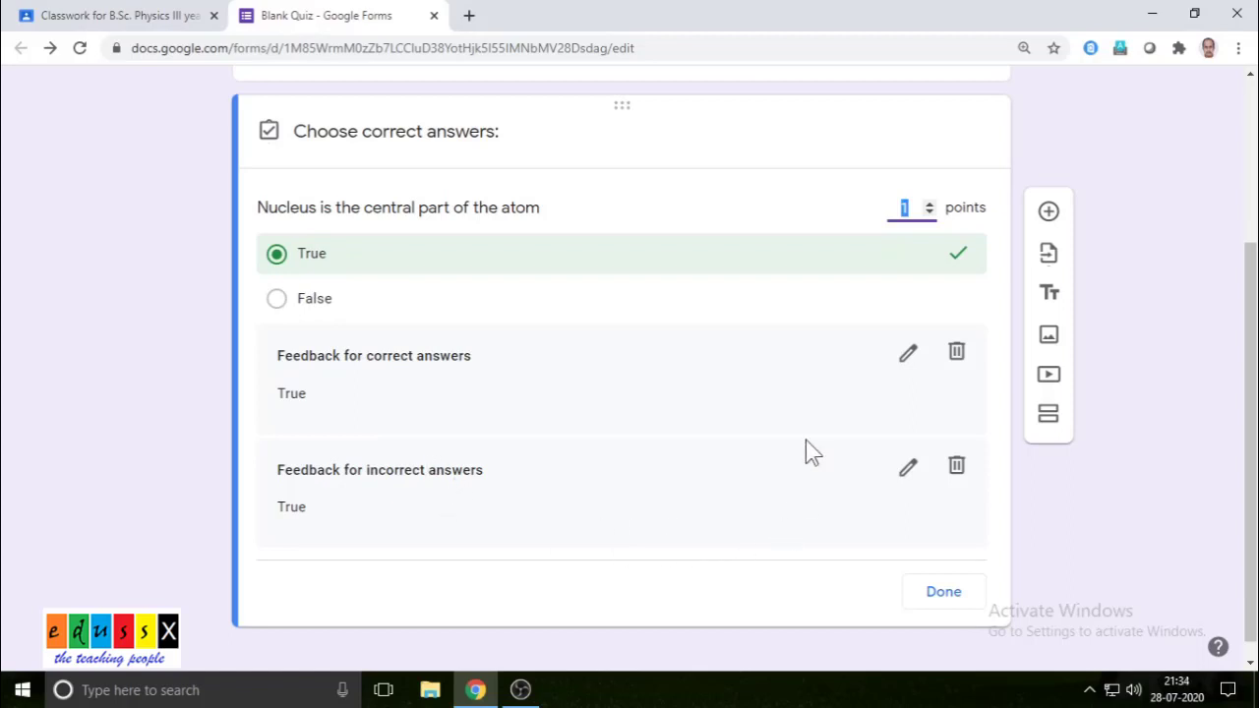
click(946, 594)
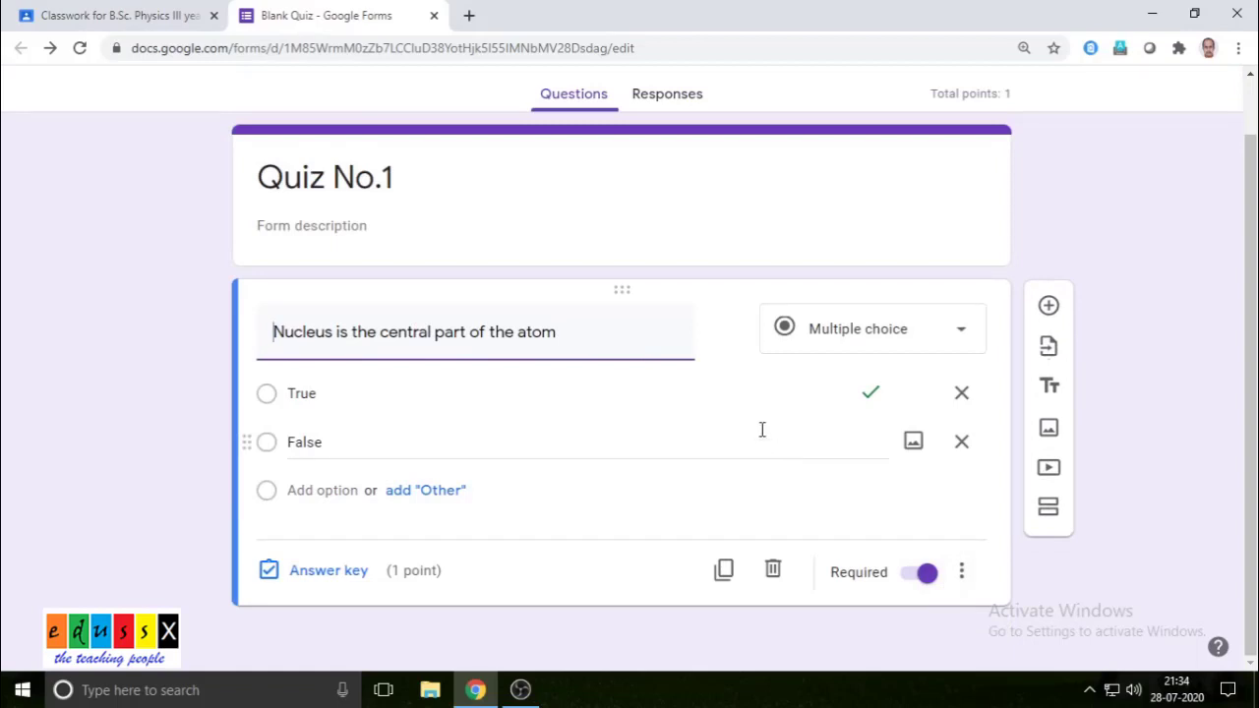
click(1049, 307)
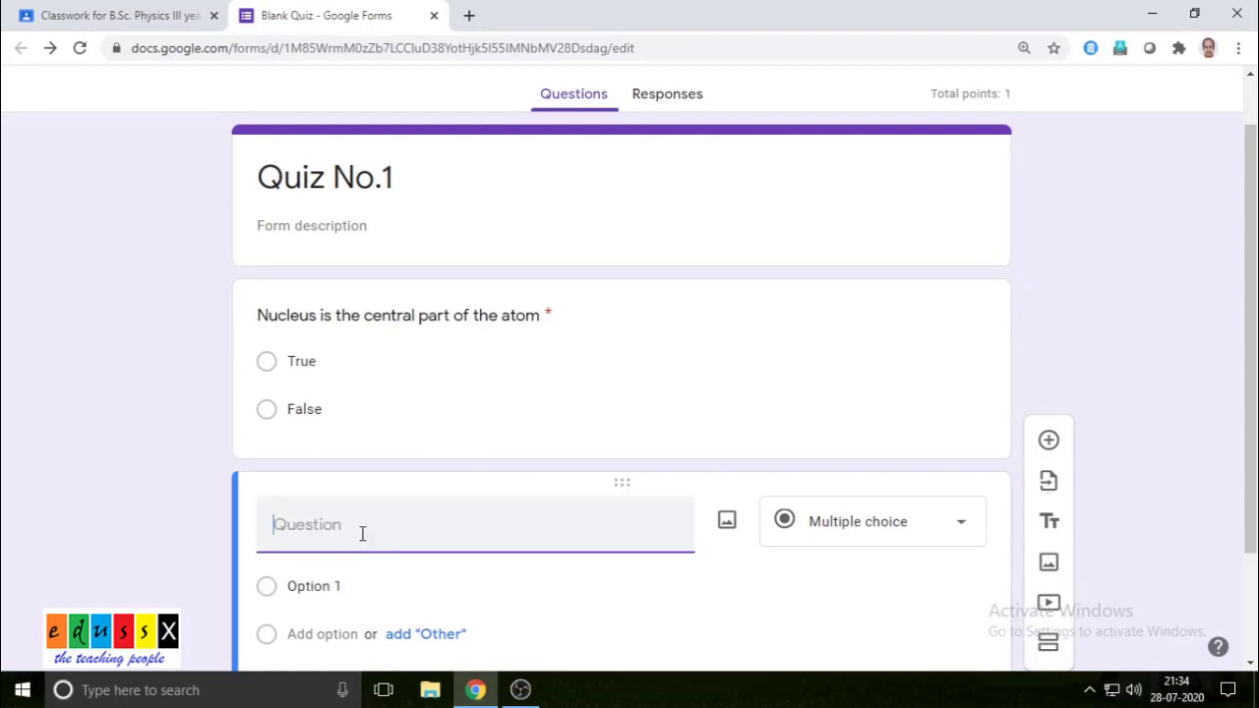
click(962, 527)
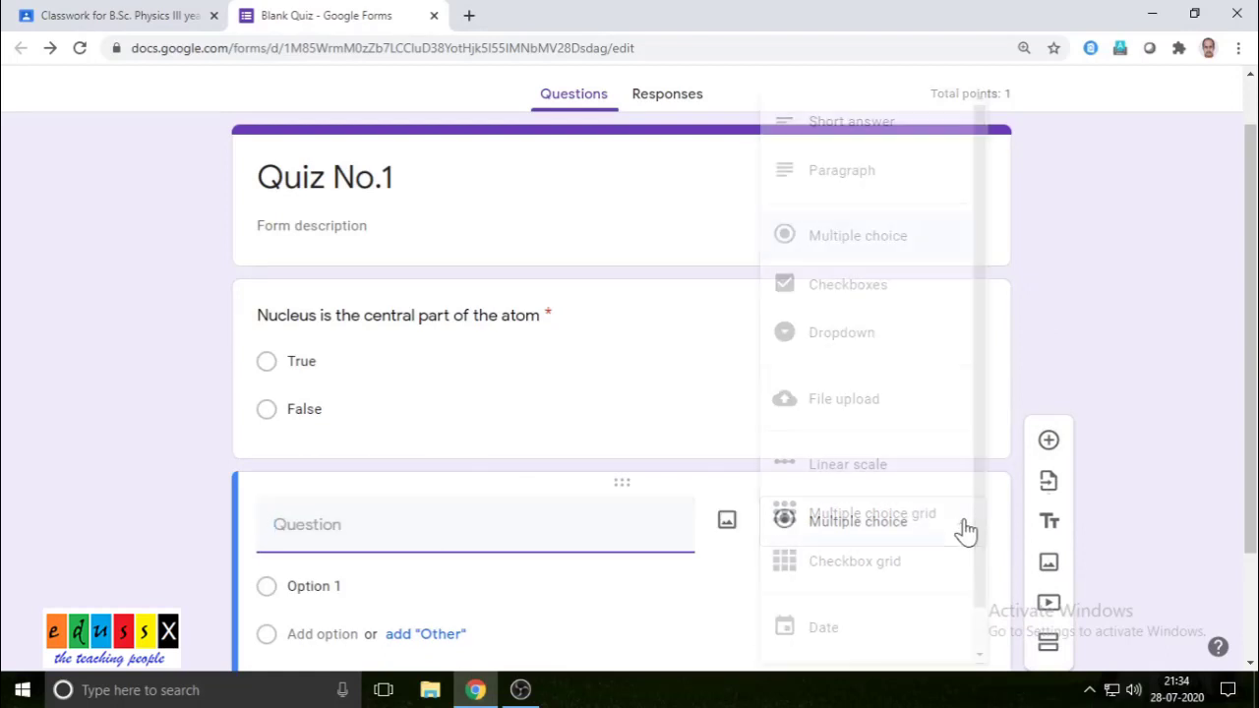
click(877, 297)
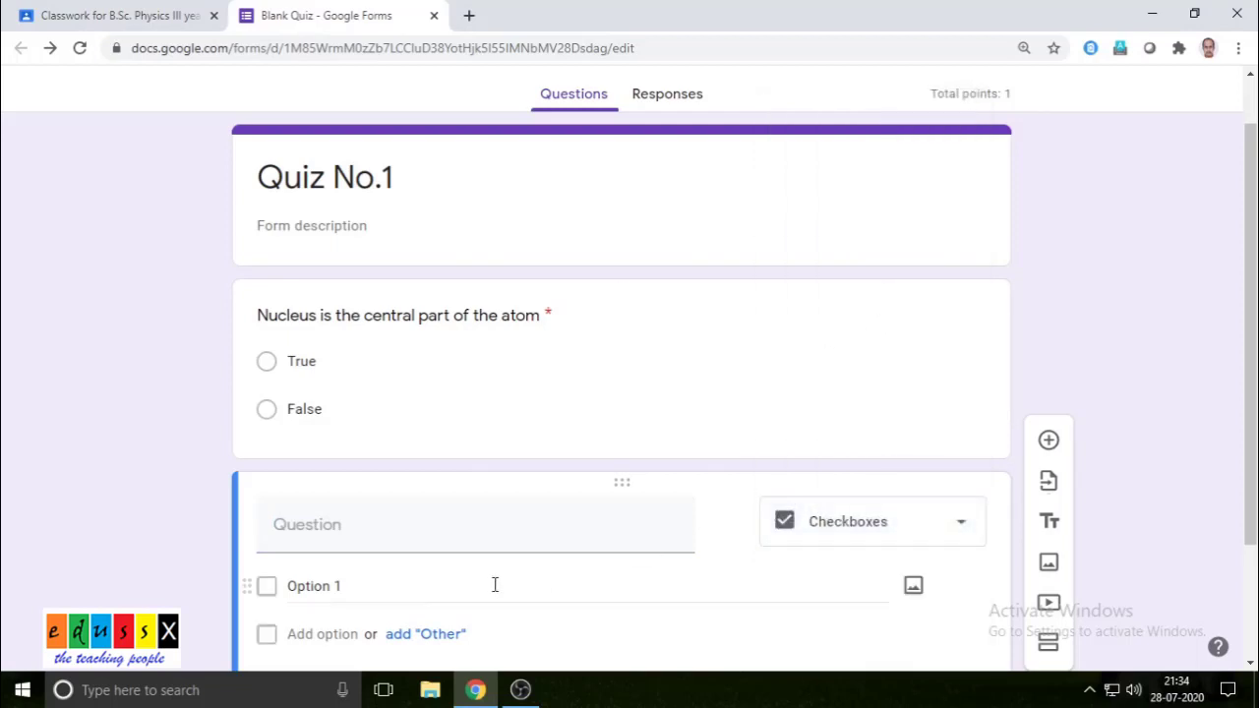
click(325, 530)
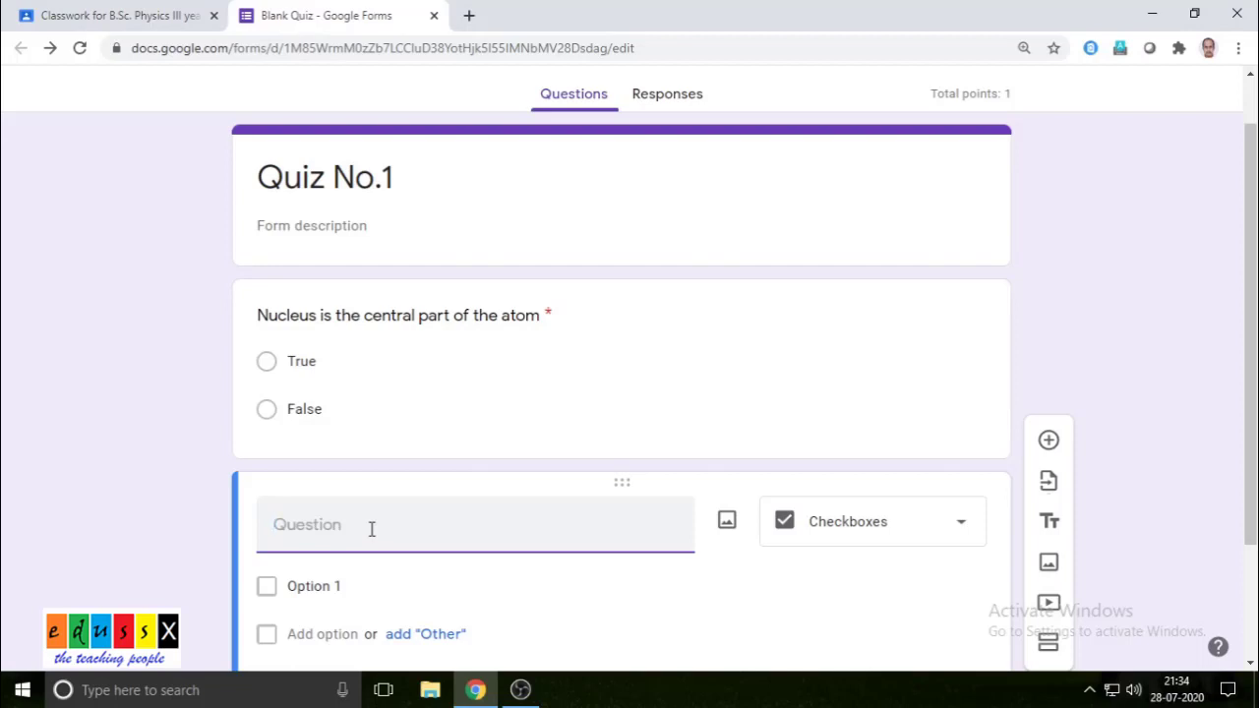
text(The nucleus is composed of)
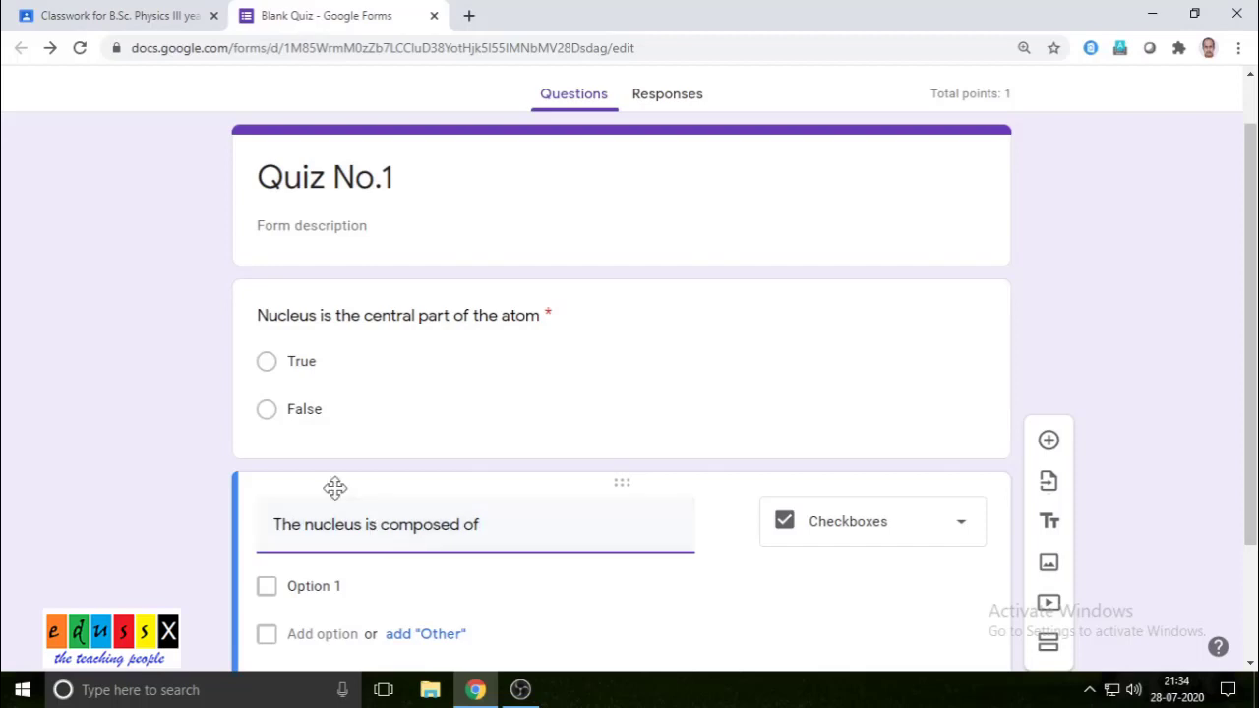
Enter "electrons" and "neutrons" as the first two answer options of the nucleus composition question.
scroll(365, 519, down, 3)
click(332, 427)
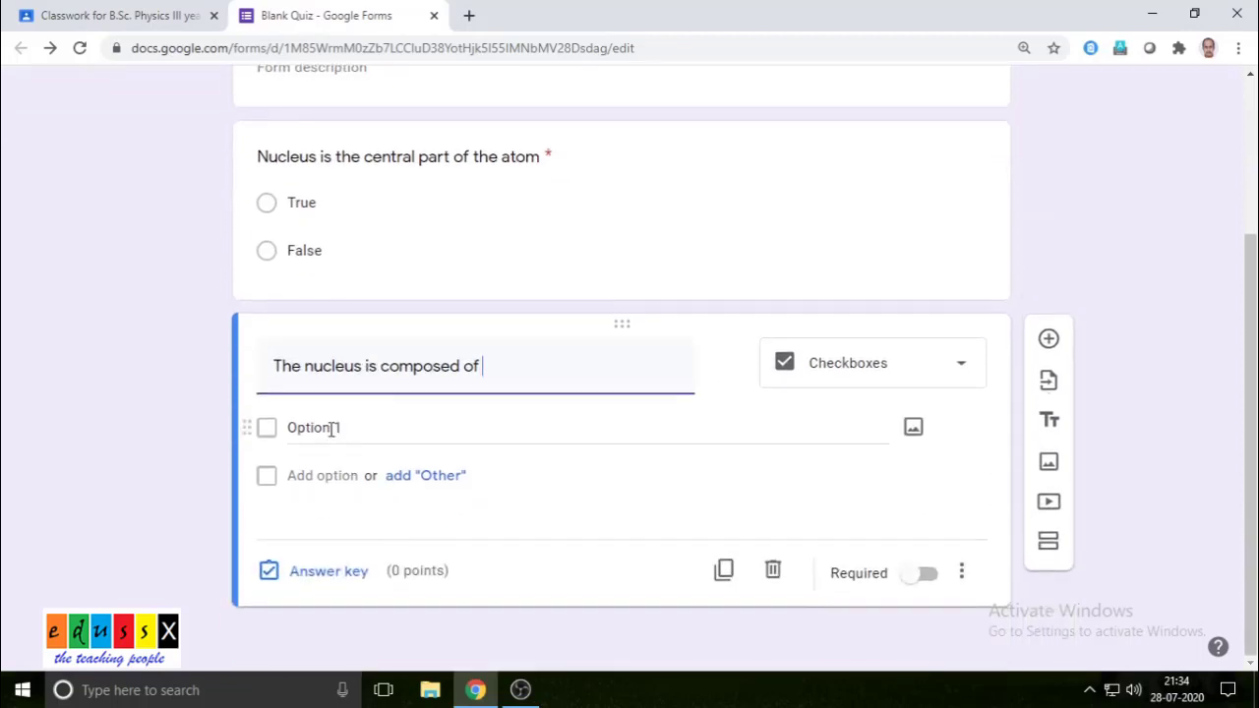
text(electrons)
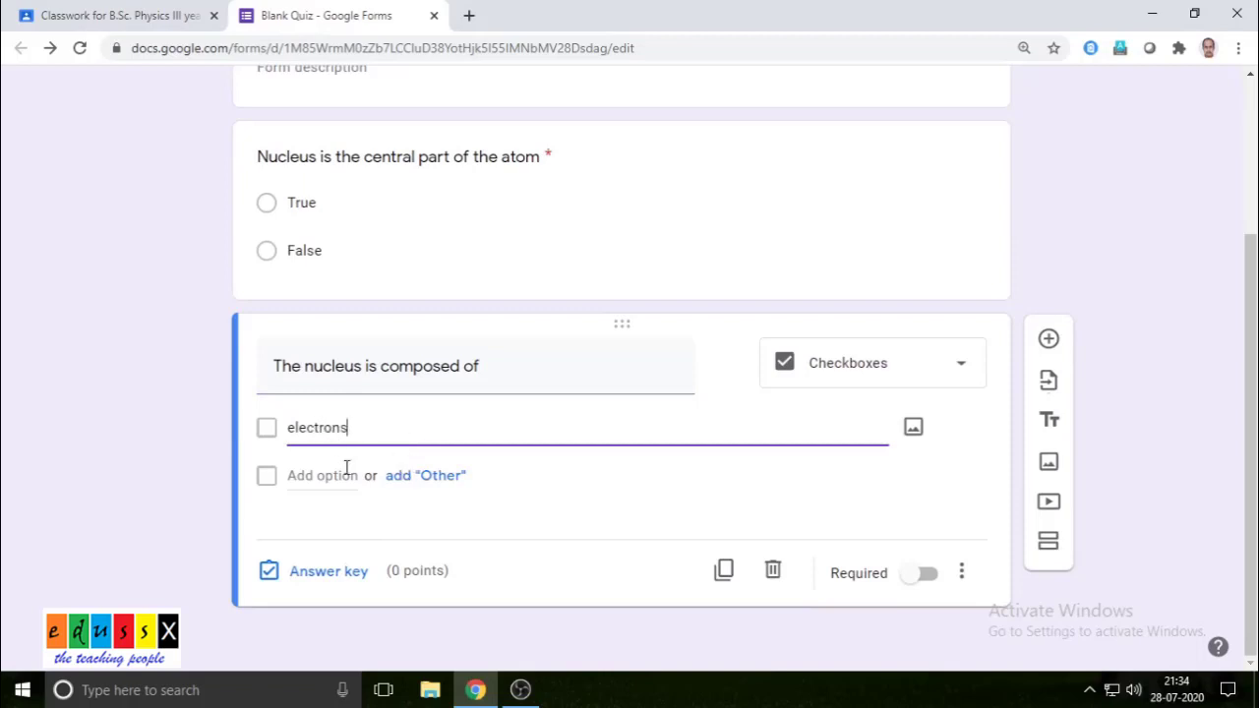
click(328, 476)
text(ne)
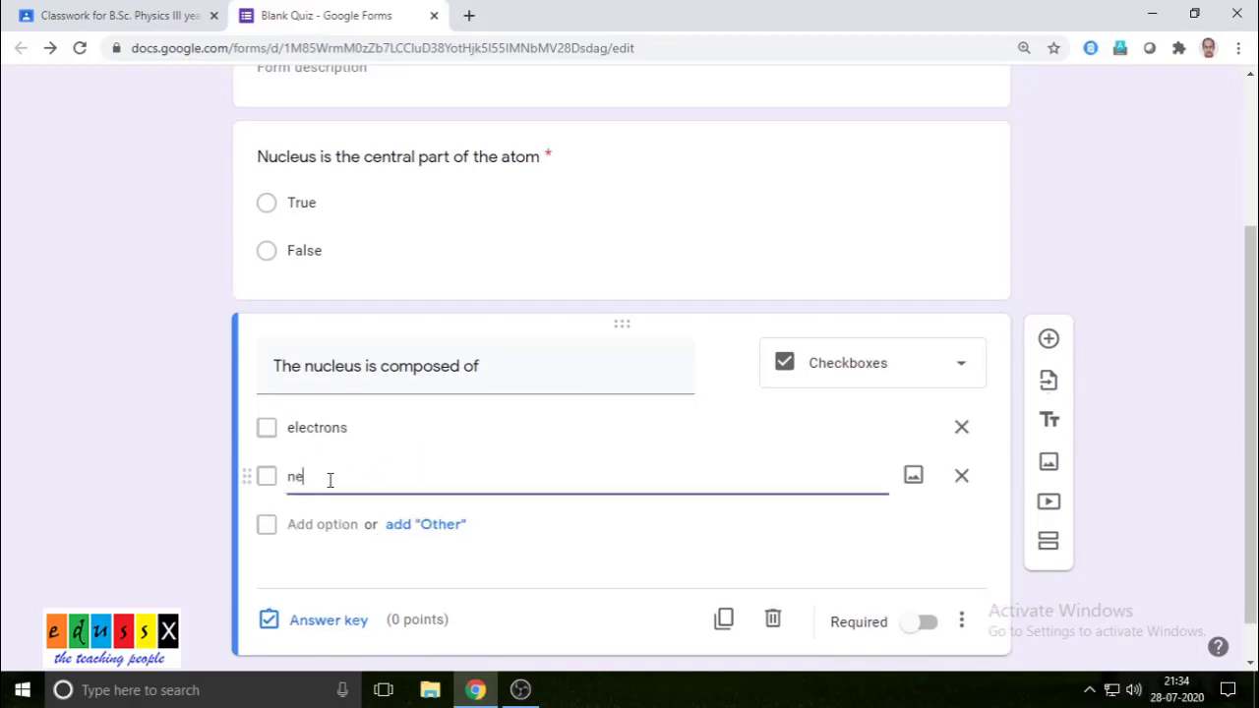
text(utrons)
Add the answer options "protons" and "All the above" to the composition question and make it required.
click(328, 524)
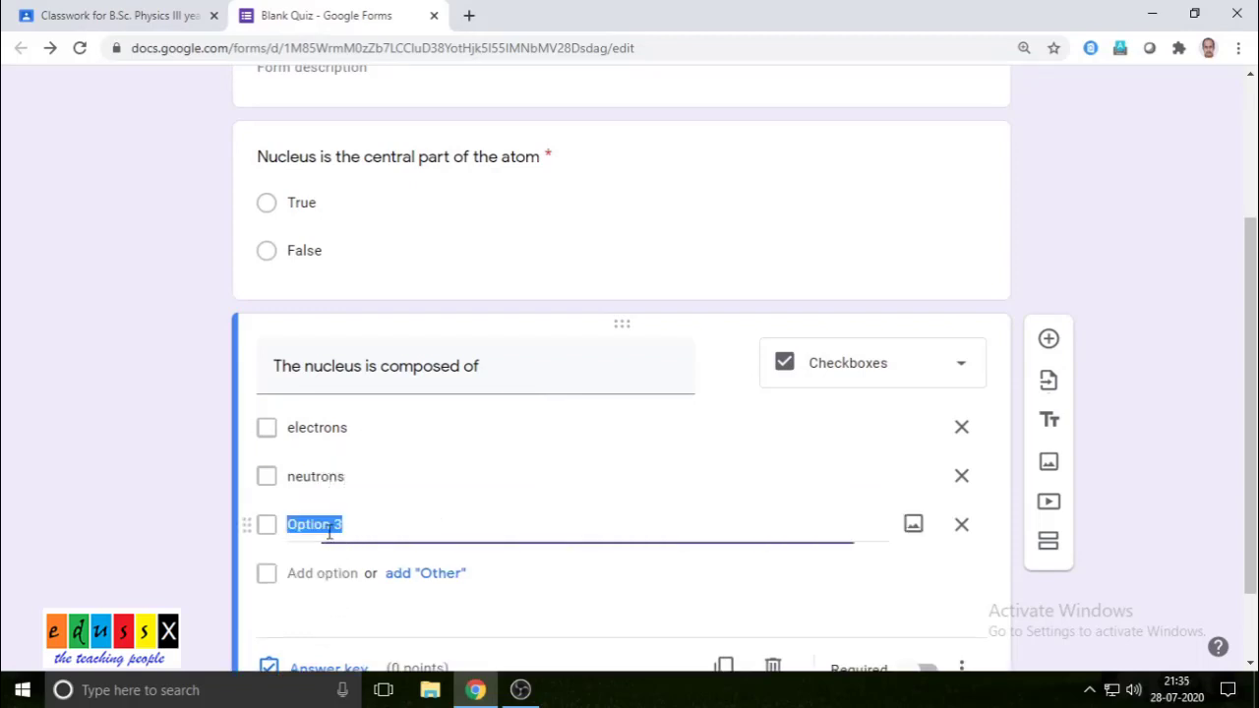
text(proton)
key(BackSpace)
key(BackSpace)
text(ons)
click(347, 570)
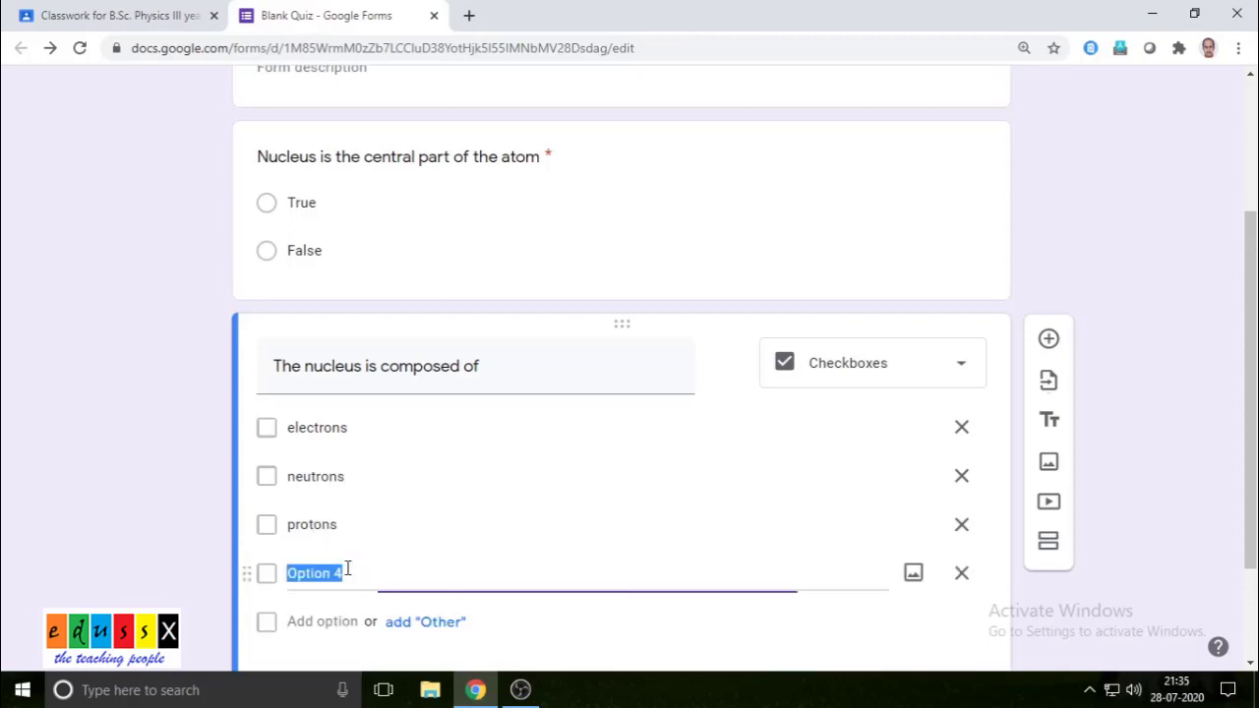
text(All t)
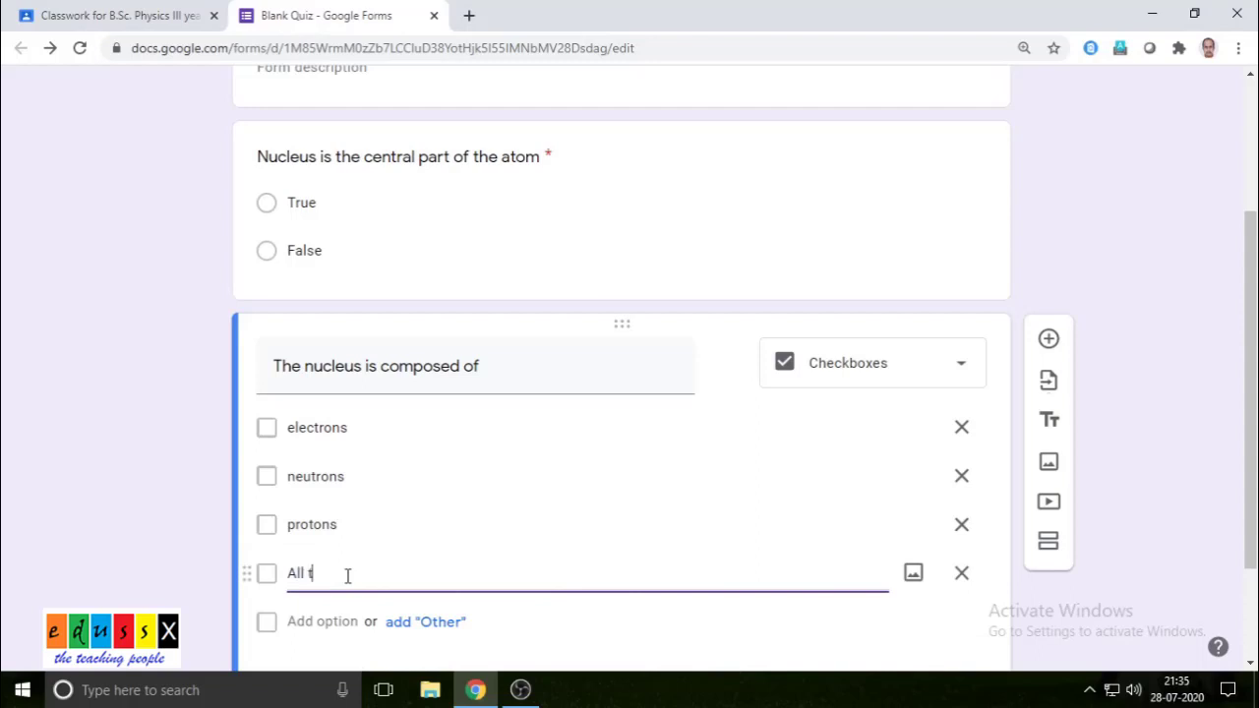
text(he above)
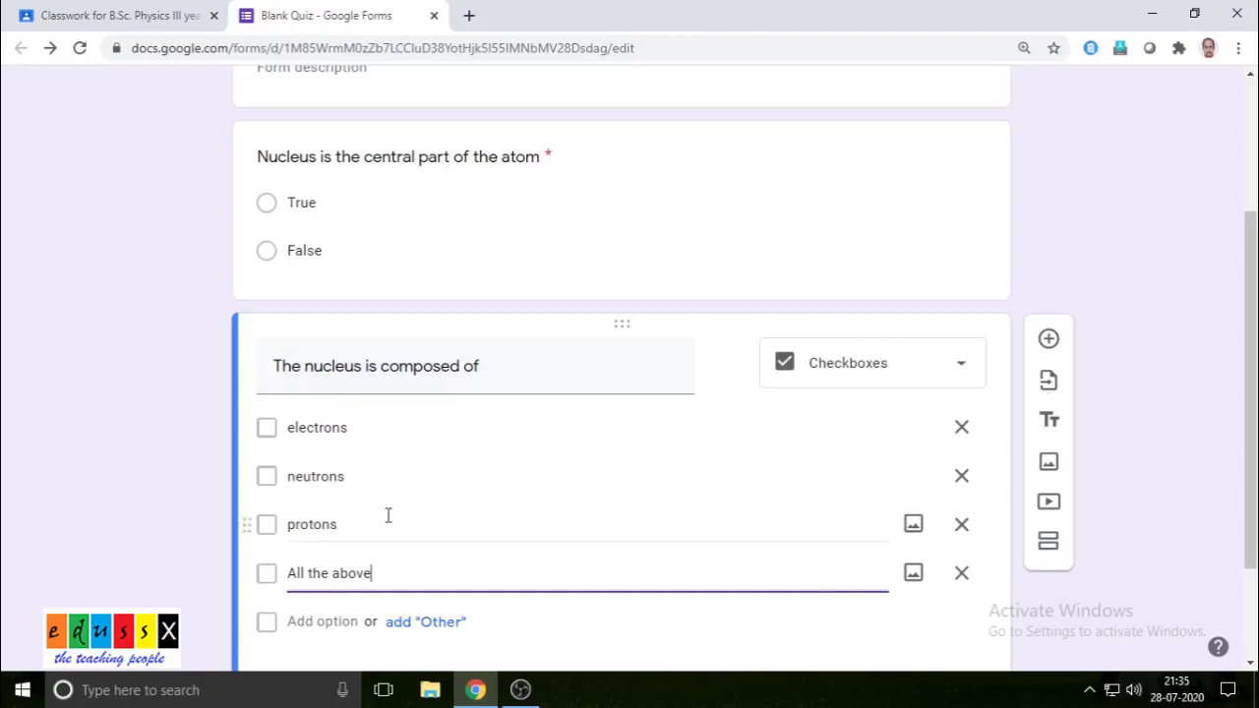
scroll(694, 362, down, 2)
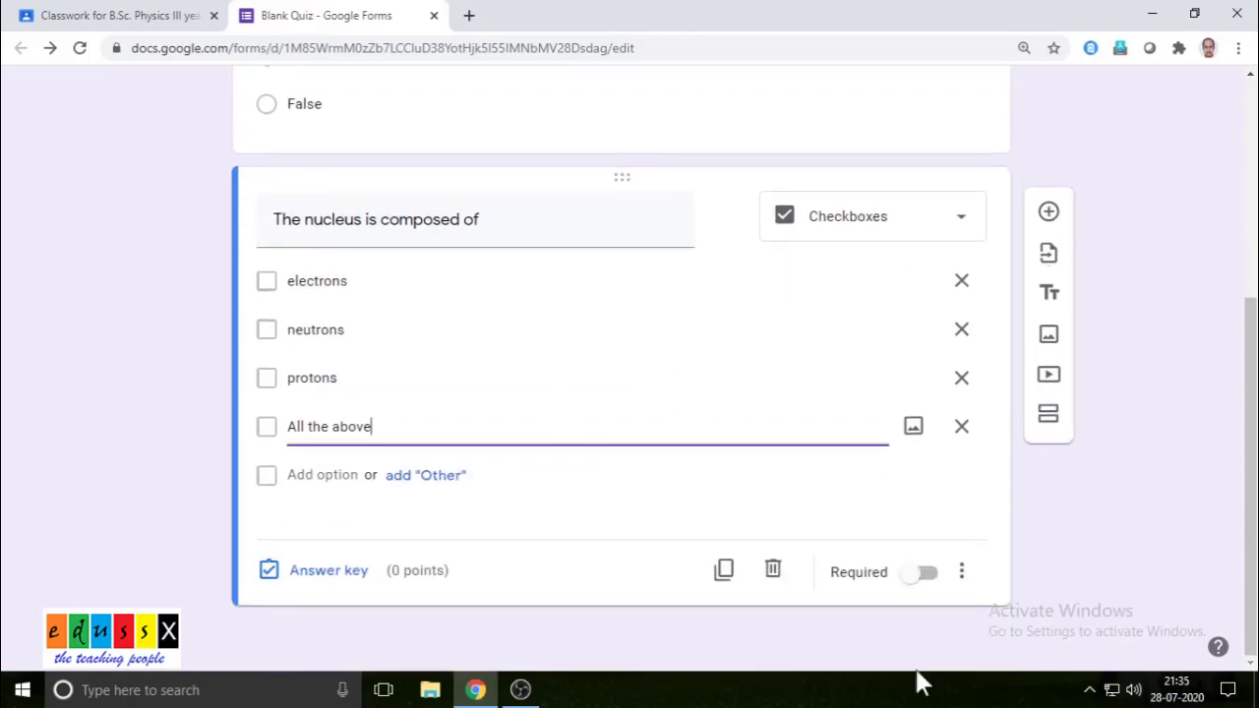
click(928, 575)
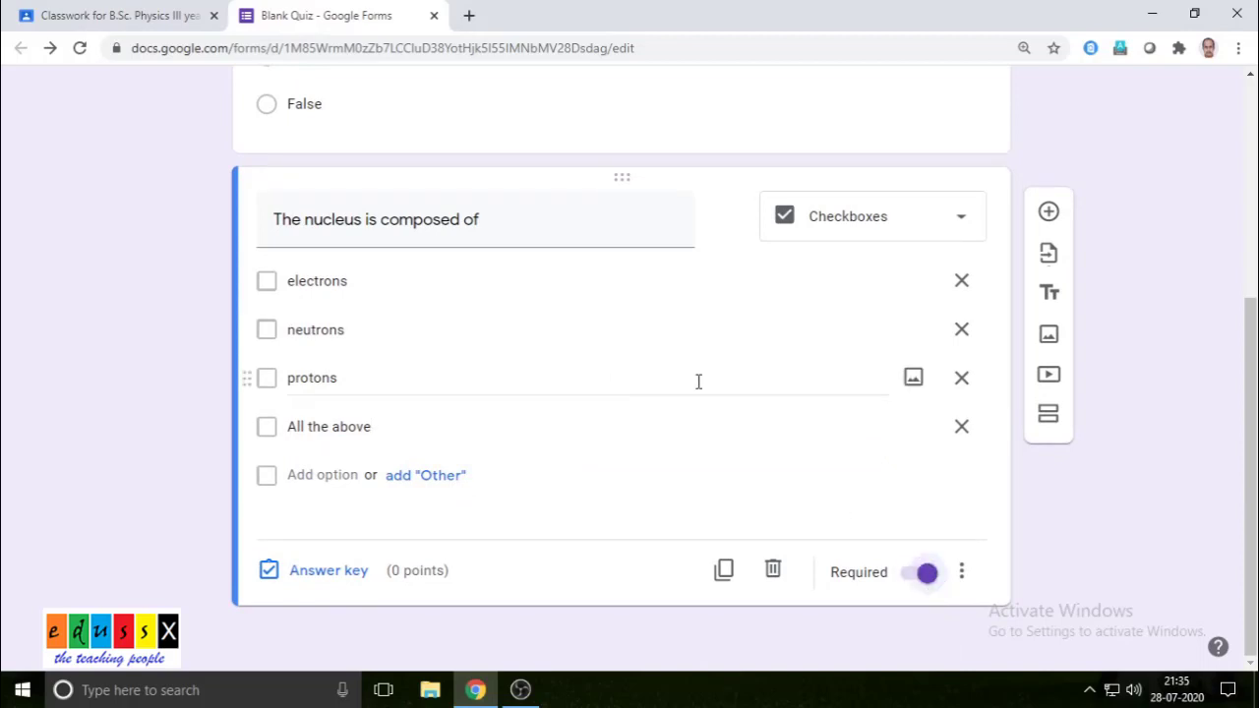
In the composition question's answer key, assign 2 points and mark neutrons and protons as correct answers.
click(321, 571)
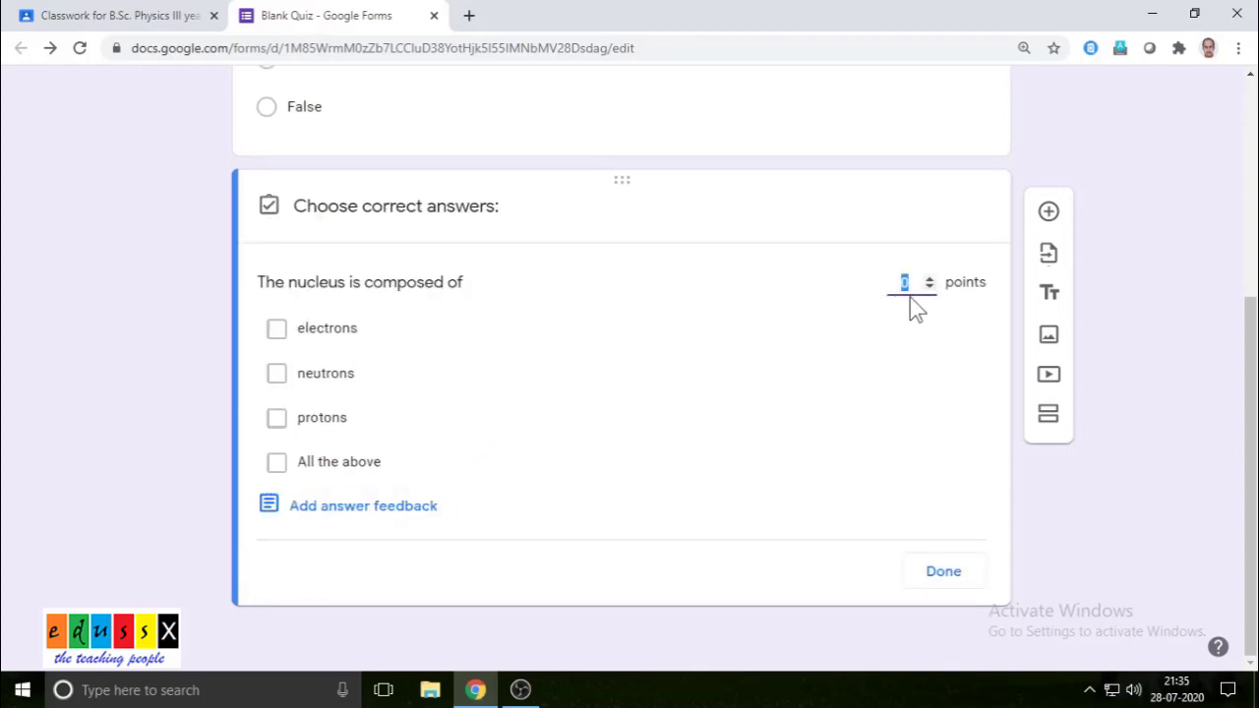
text(2)
click(276, 374)
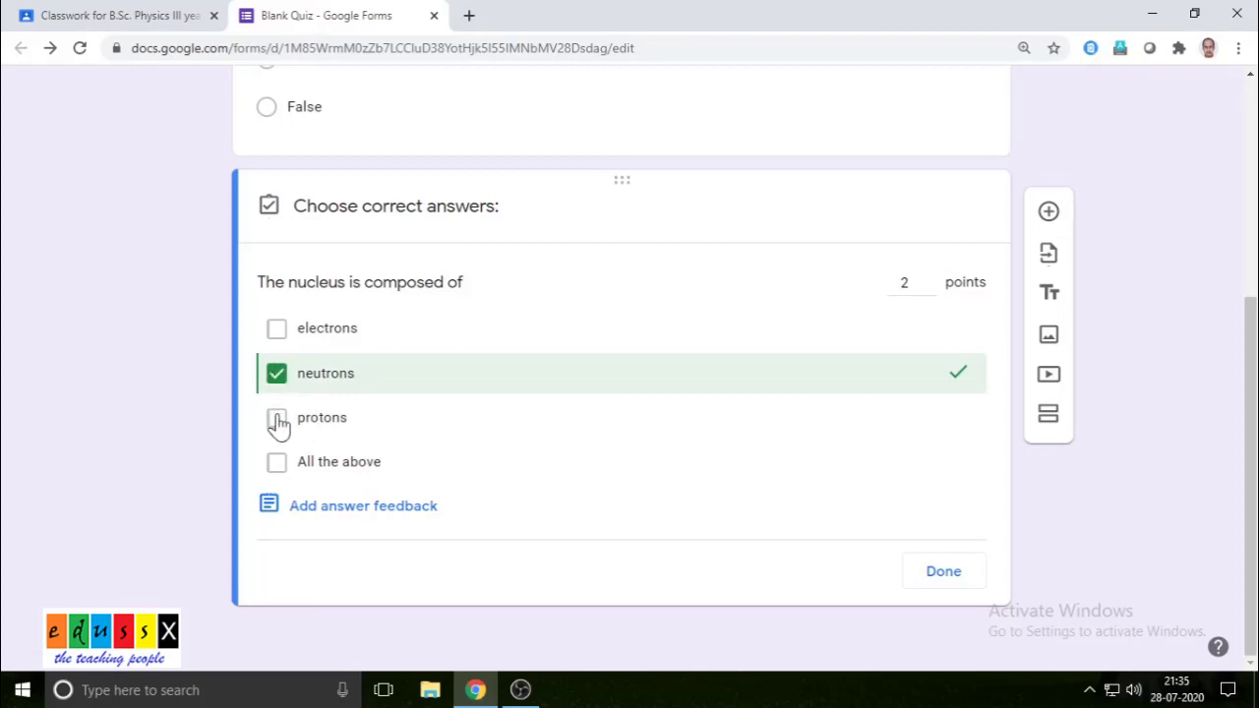
click(277, 418)
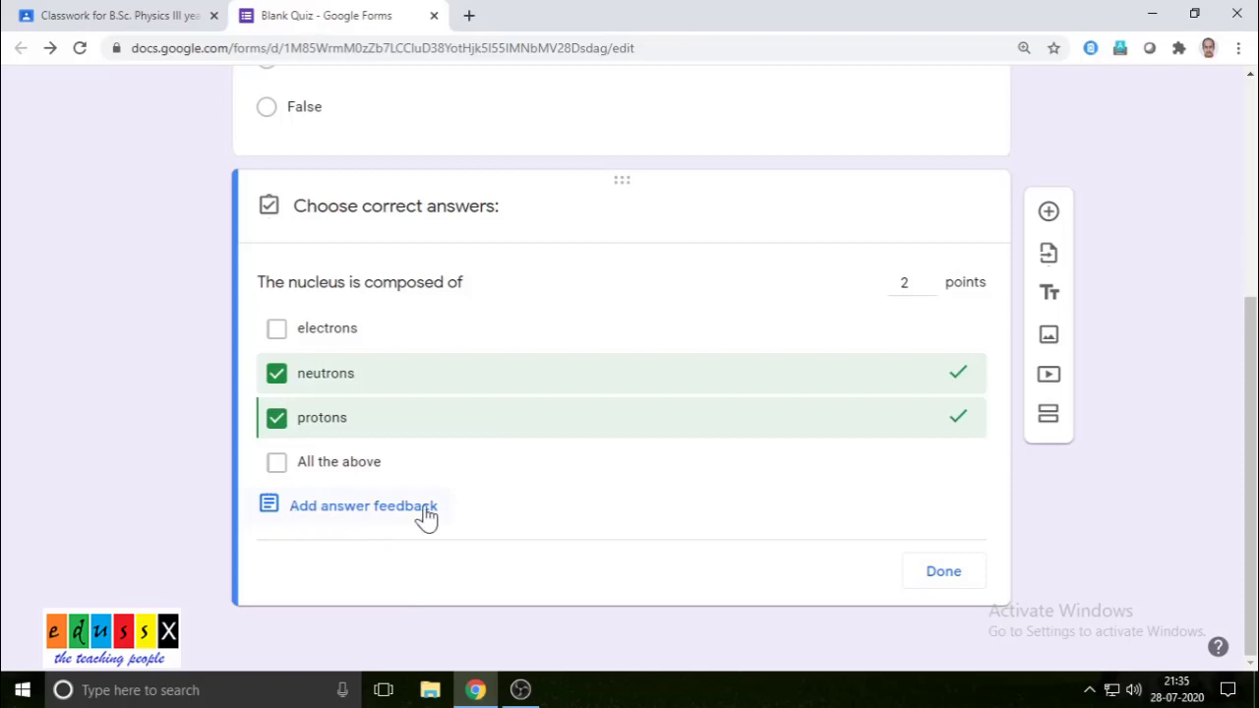
Save "The nucleus is composed of protons and neutrons" as the feedback for incorrect answers and finish the answer key.
click(364, 509)
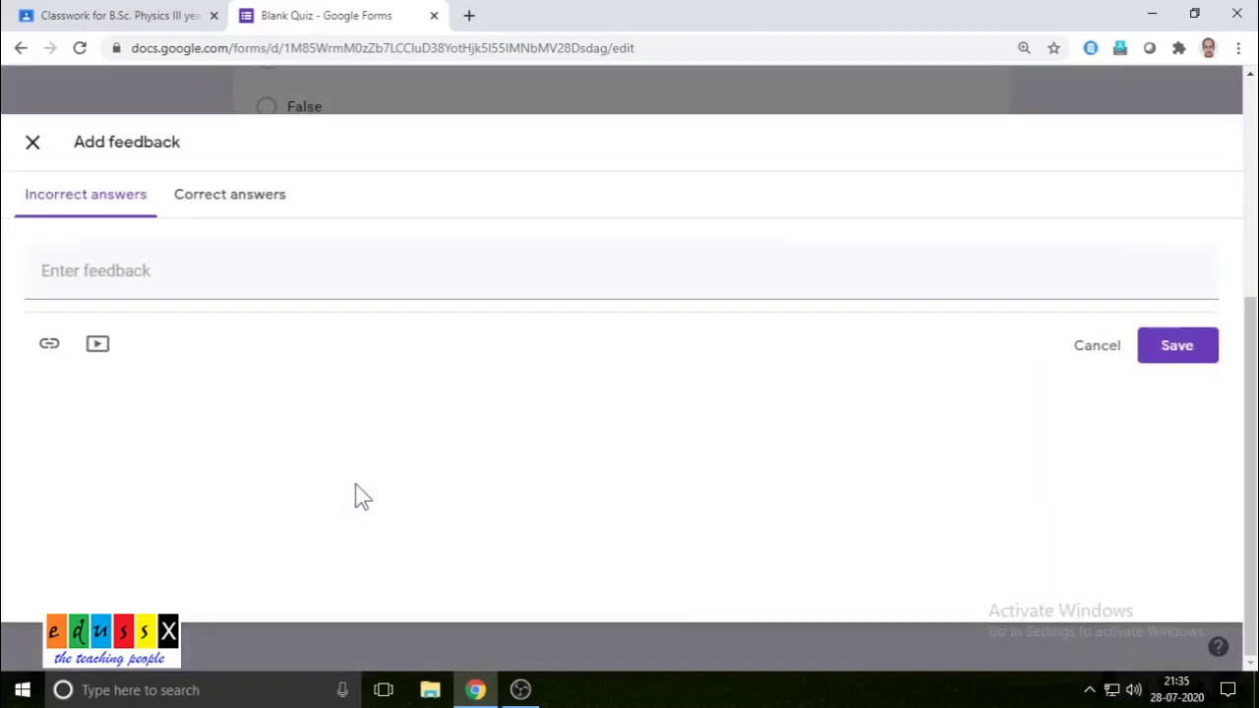
click(102, 268)
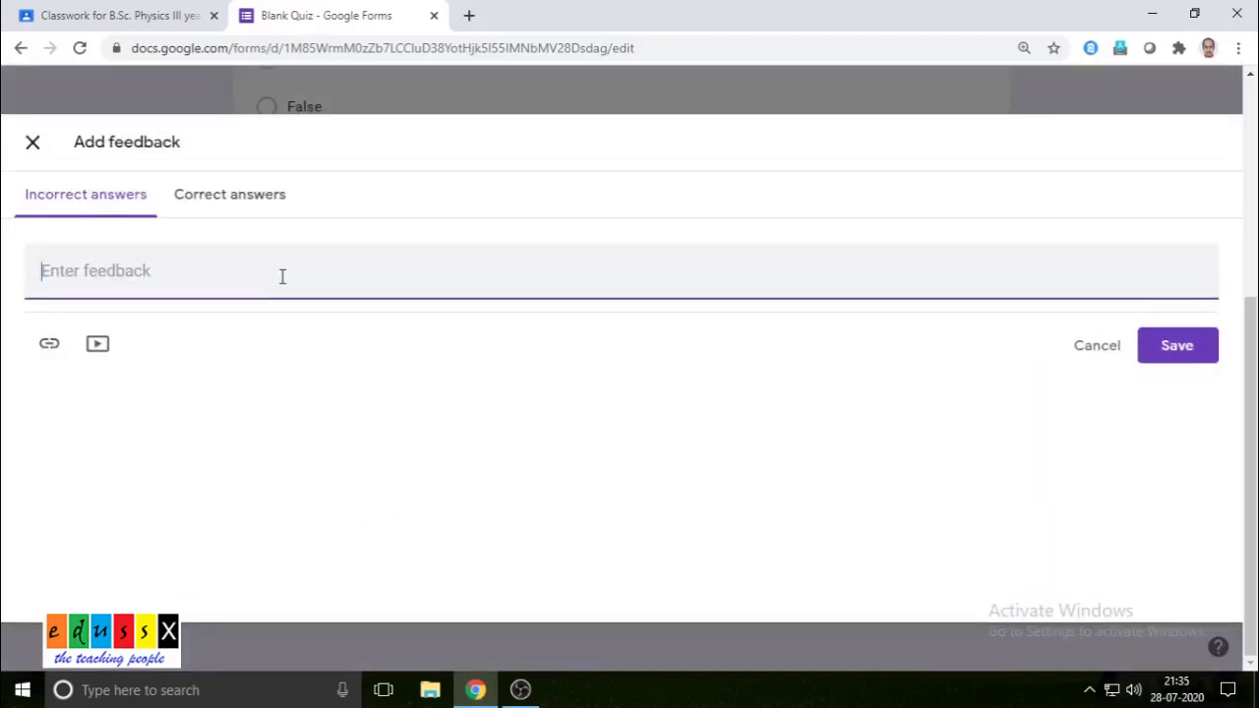
text(The )
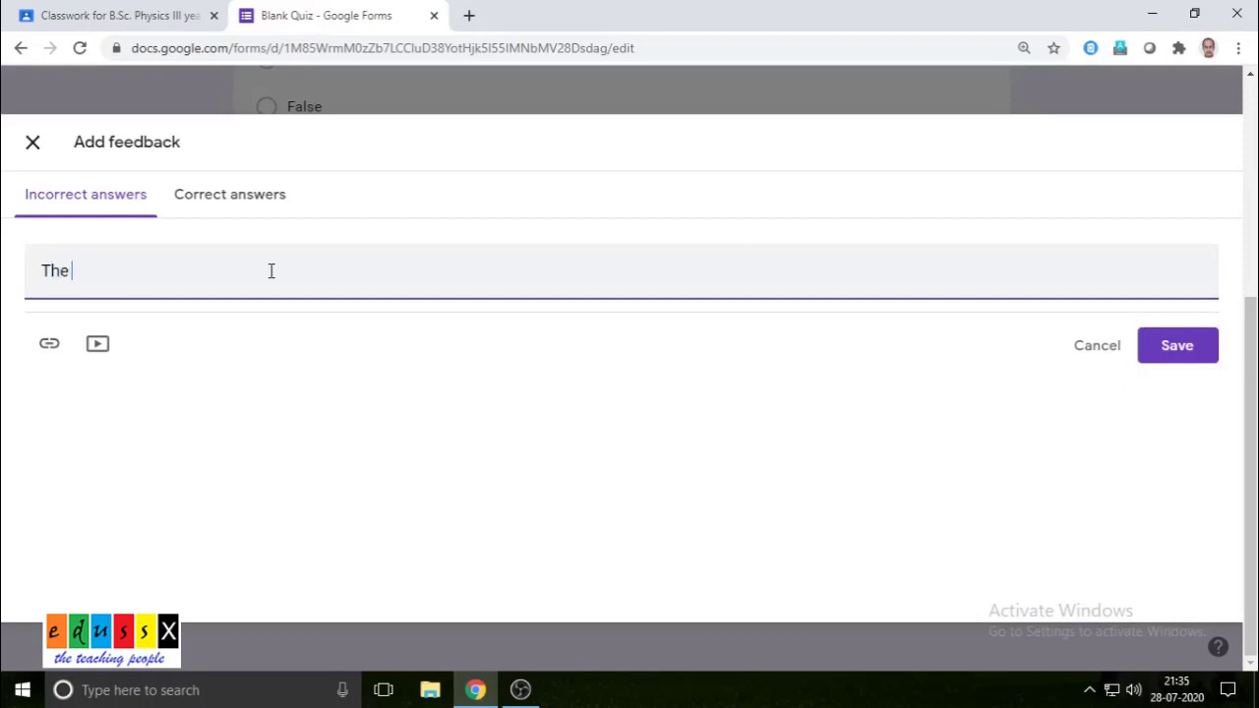
text(nuclu)
text(us is composed)
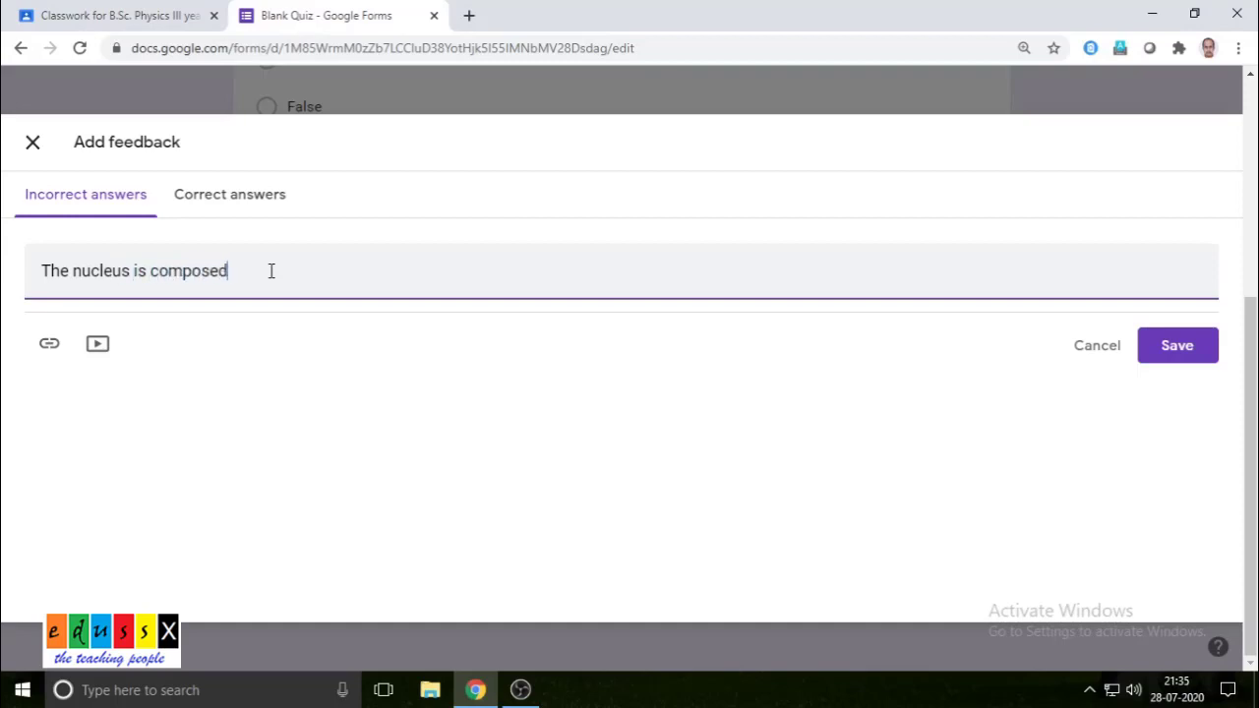
text( of protons and neutrons)
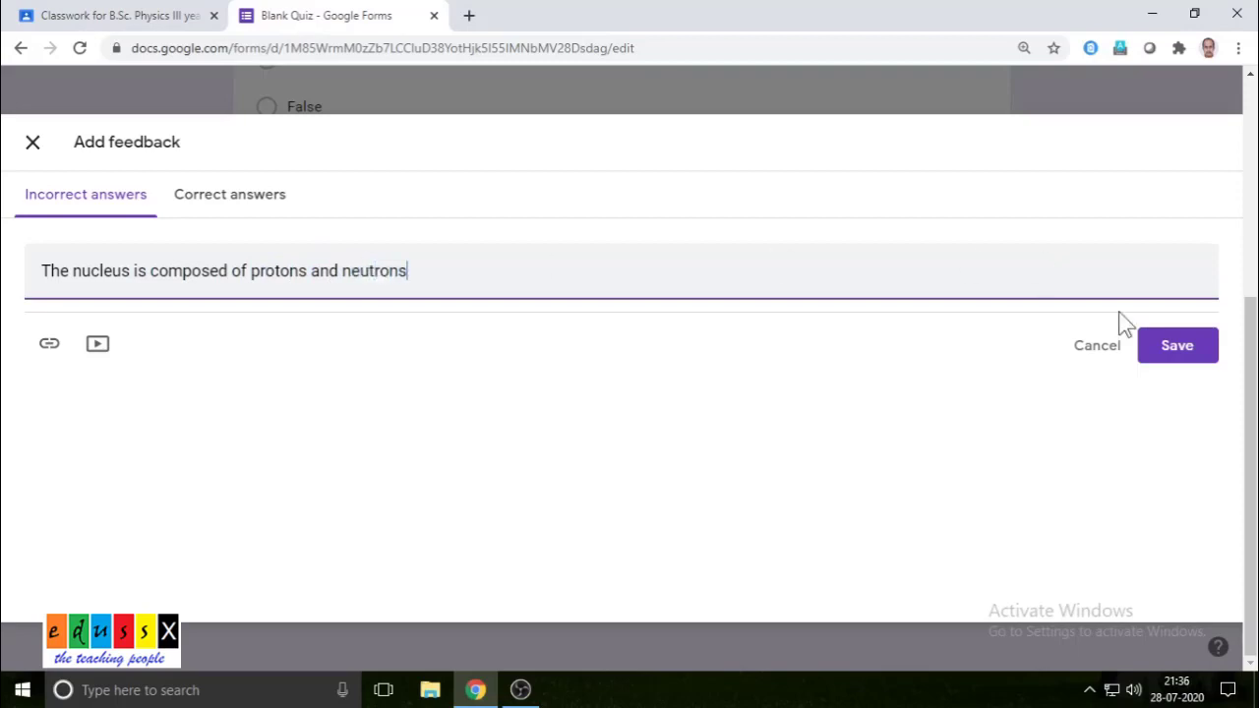
click(1175, 358)
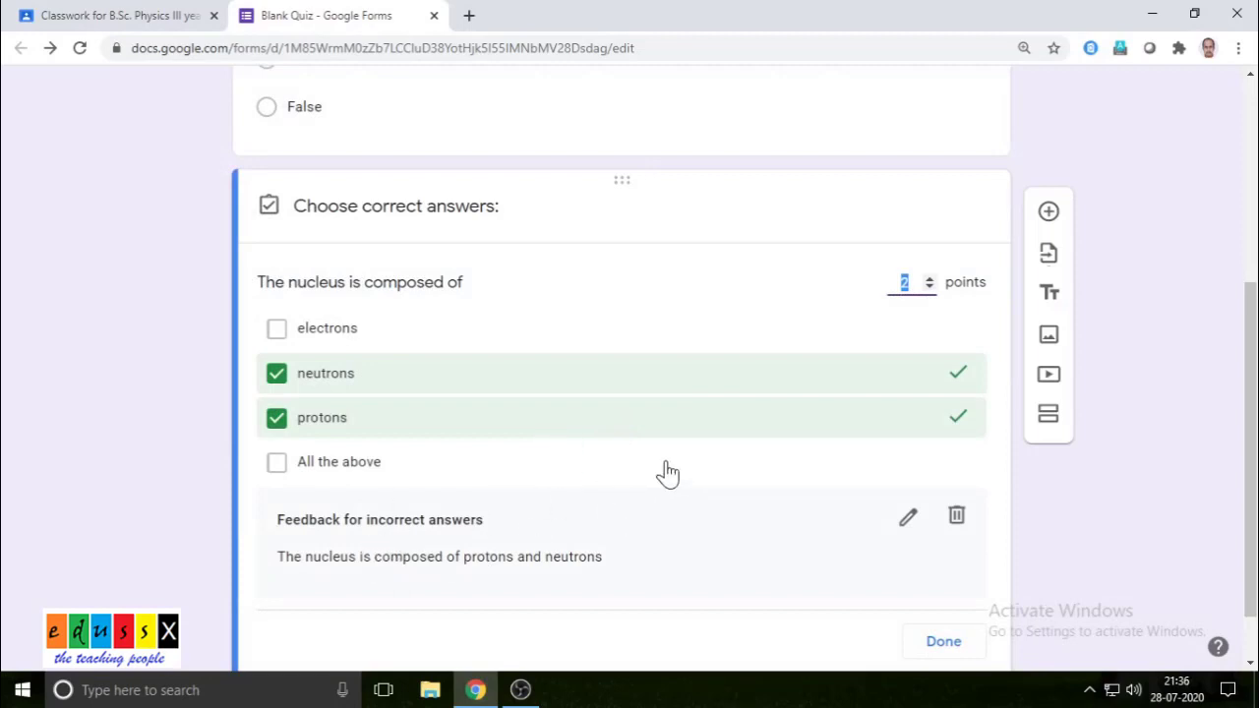
scroll(861, 521, down, 1)
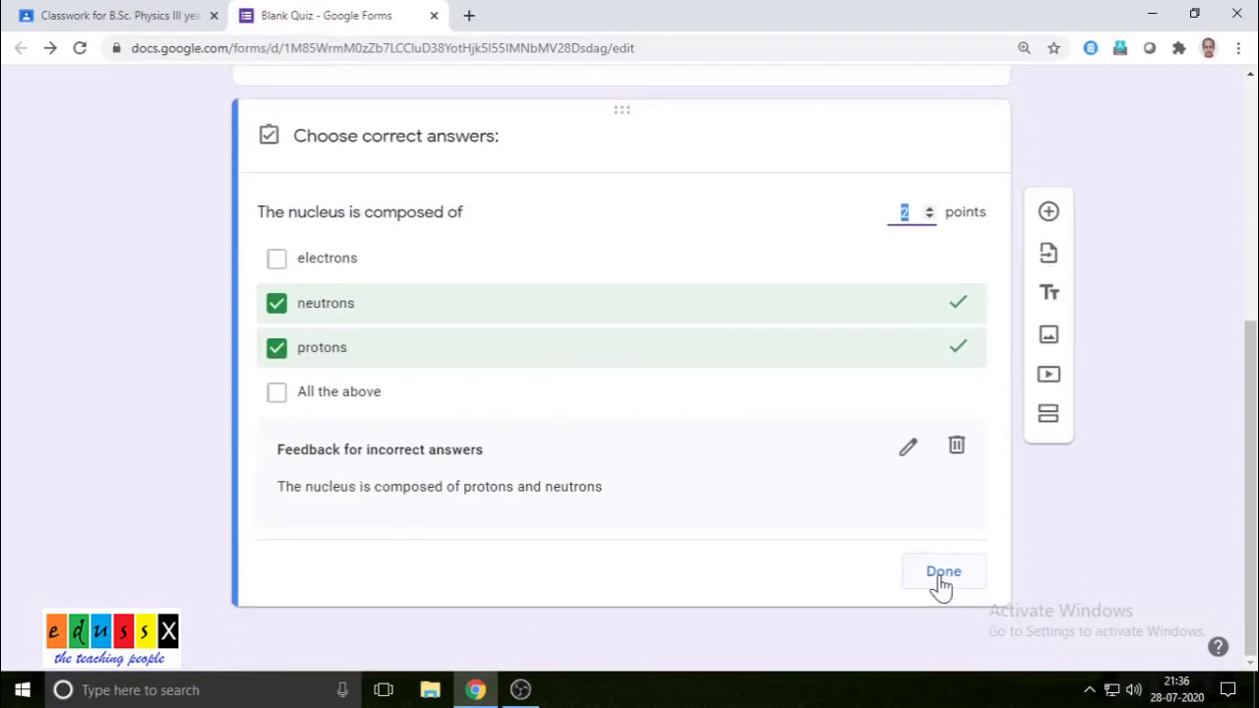
click(935, 577)
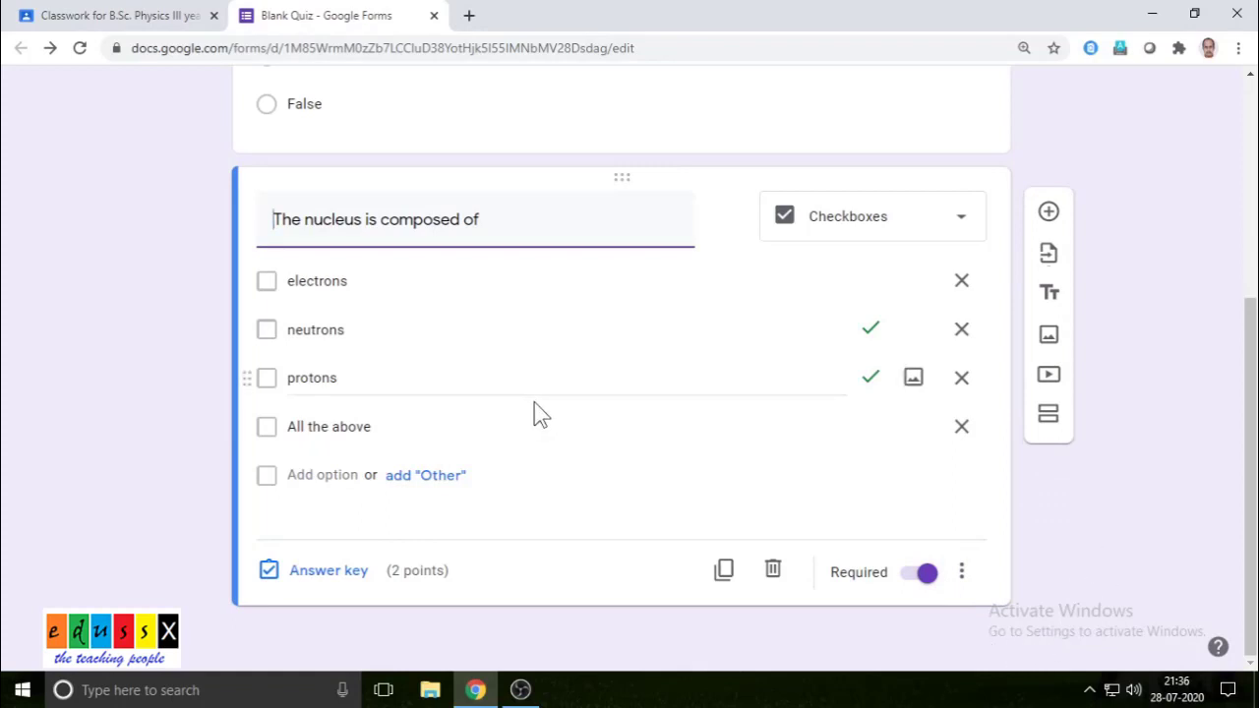
Add a Short answer question reading "What is binding energy?" below the nucleus composition question.
click(1049, 214)
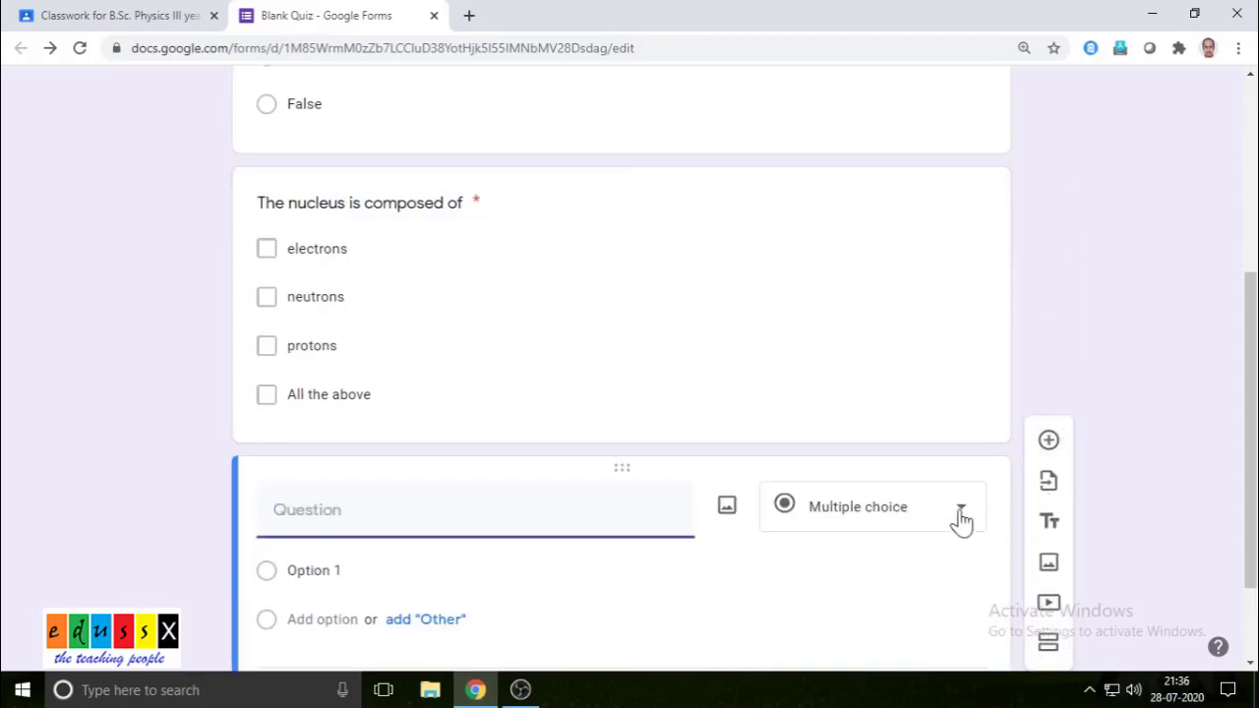
click(961, 519)
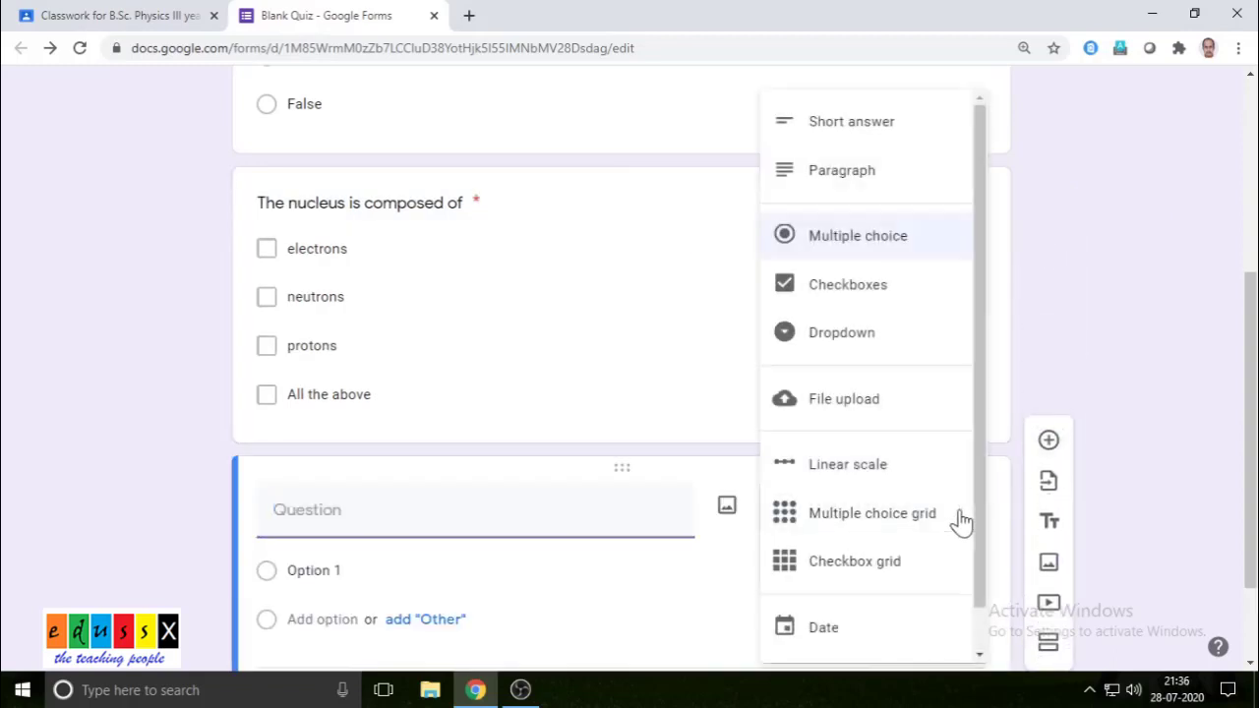
click(874, 126)
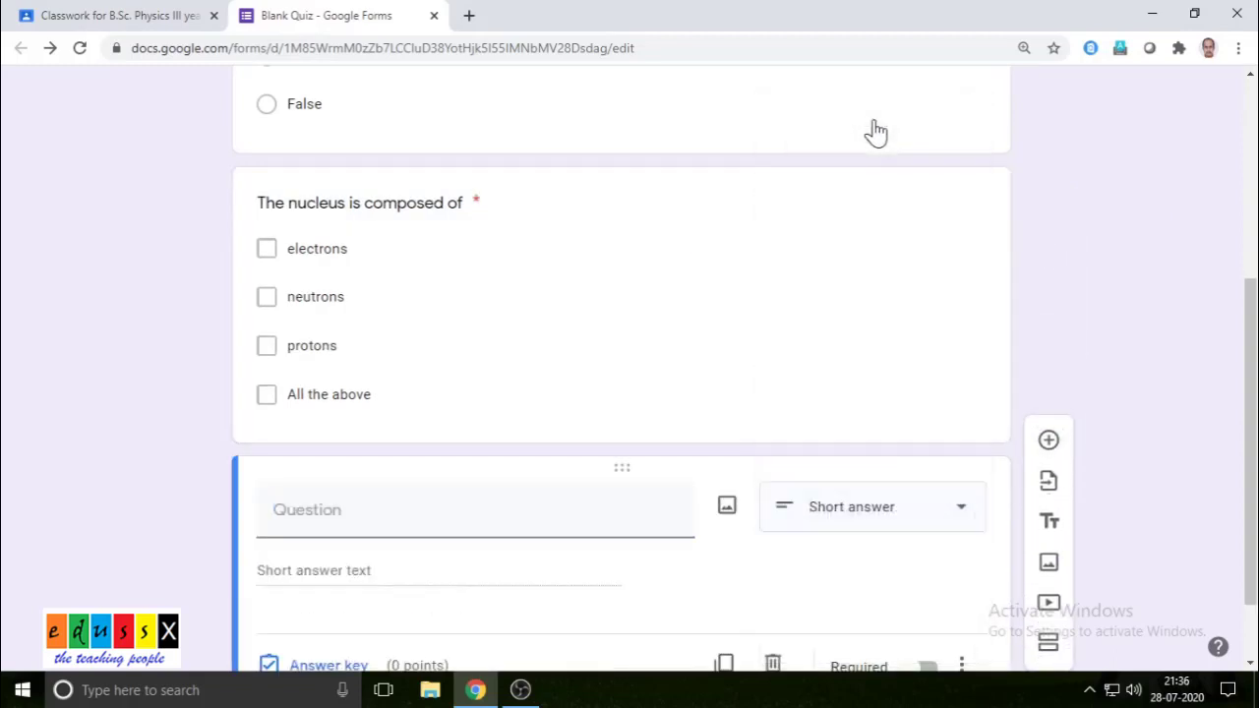
click(337, 511)
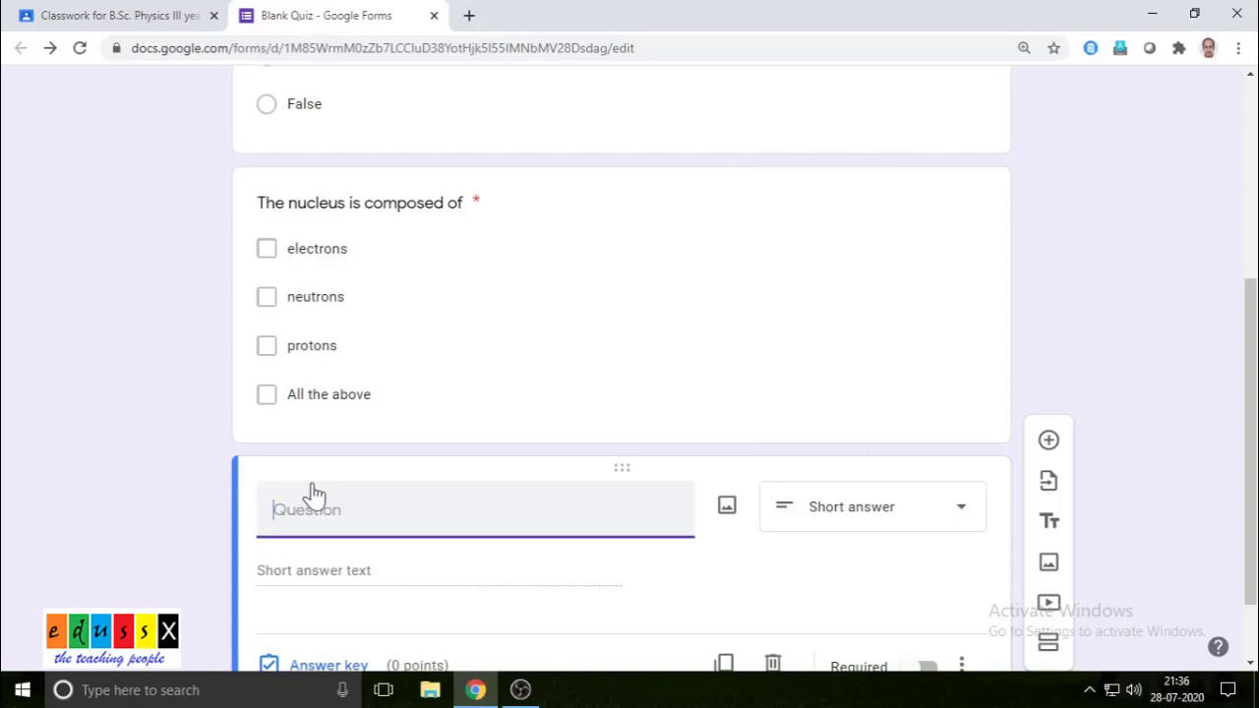
text(Wat)
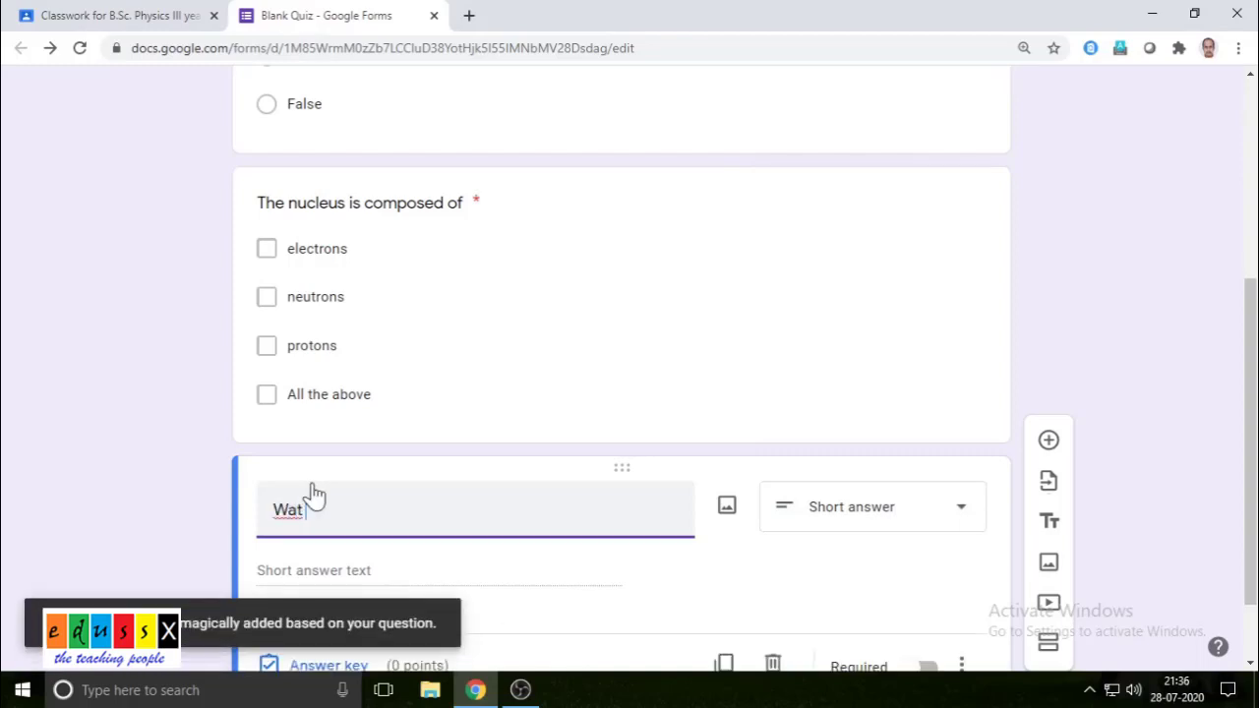
key(BackSpace)
key(BackSpace)
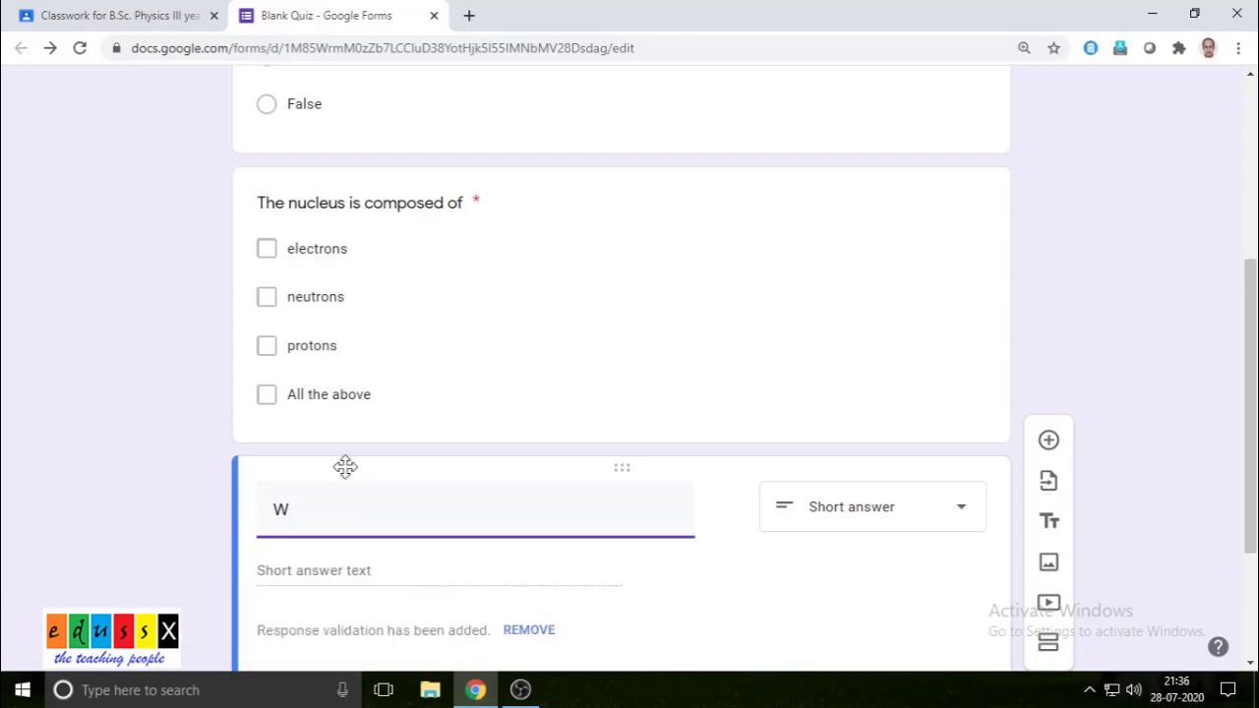
text(hat is binding energy?)
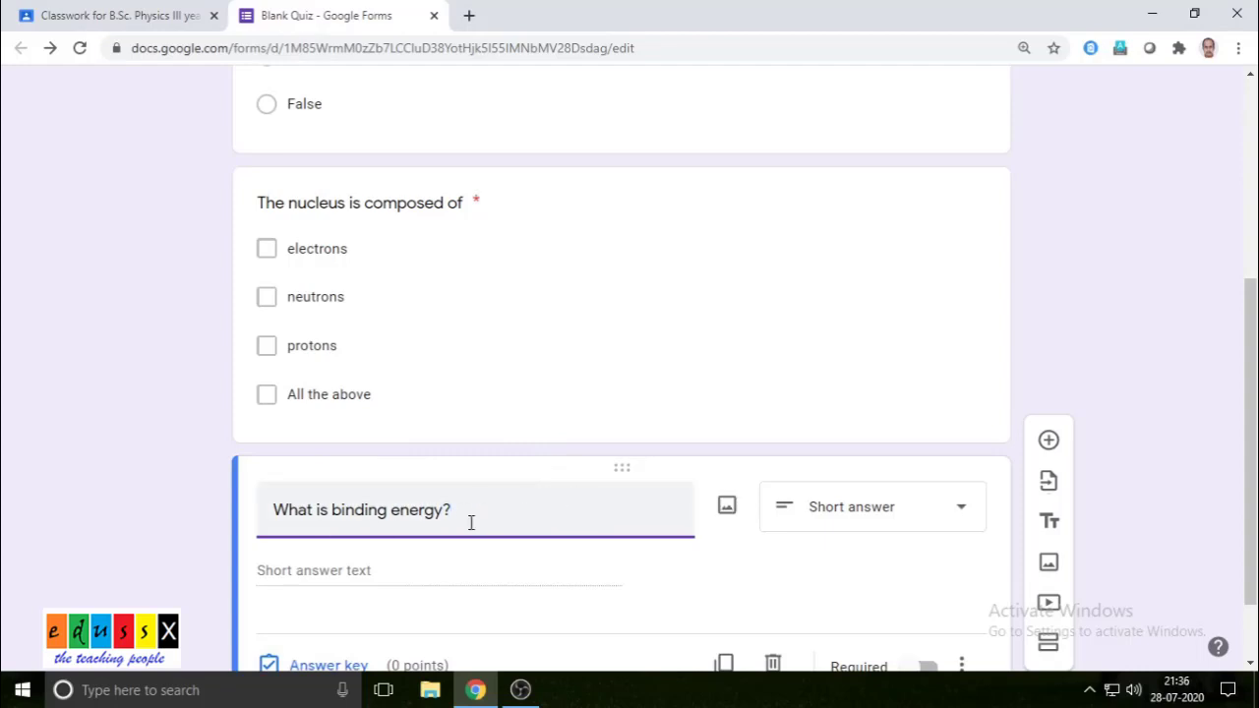
scroll(471, 522, down, 1)
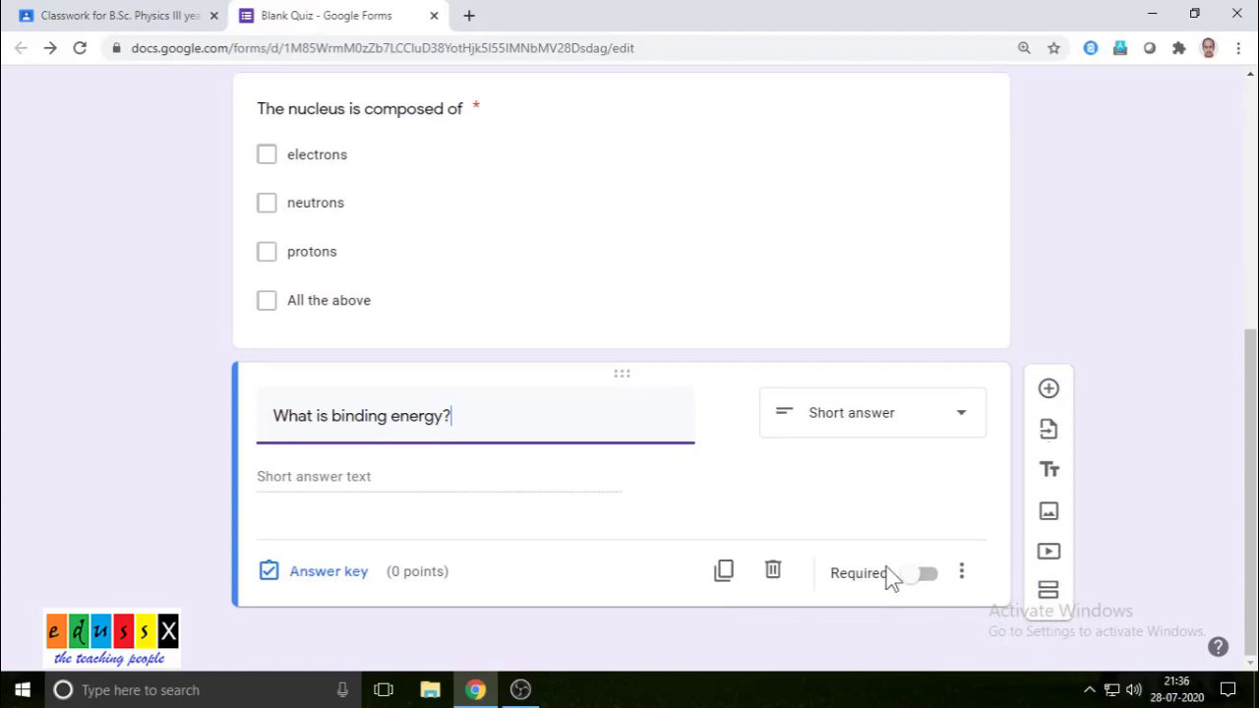
Make the binding energy question required, then set its answer key to 2 points with the default "Correct Answer" entry.
click(930, 581)
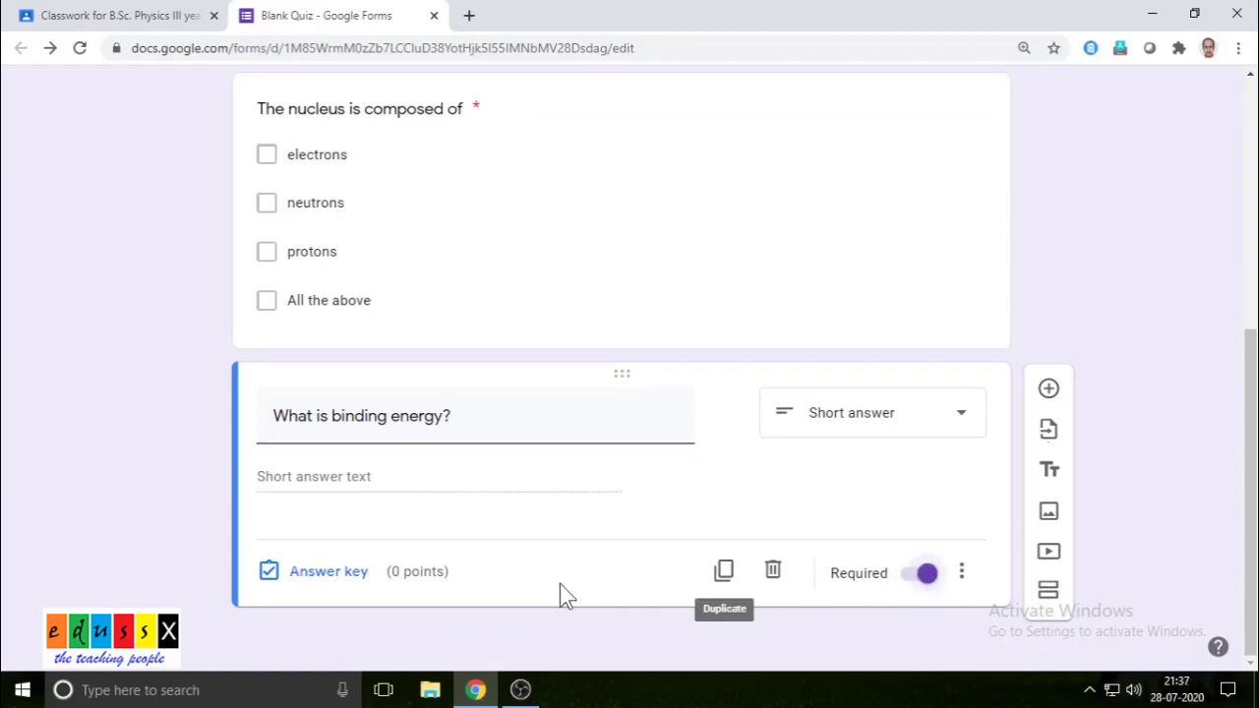
click(344, 583)
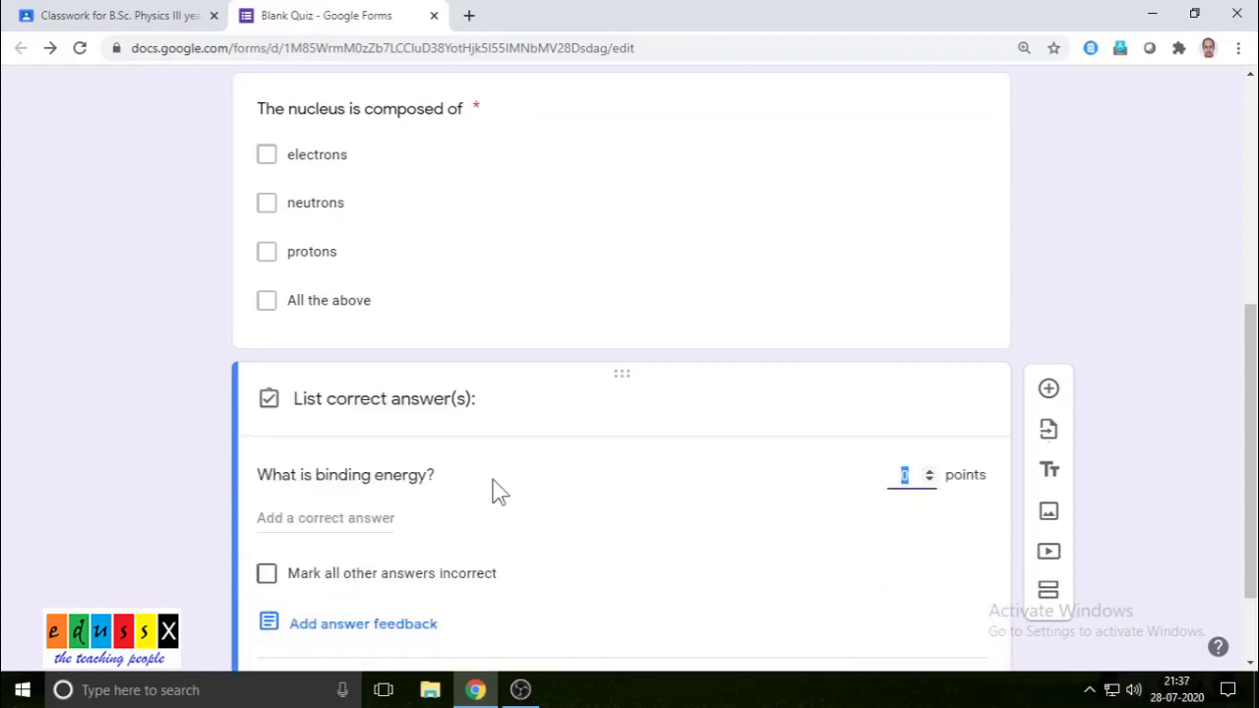
scroll(497, 484, down, 2)
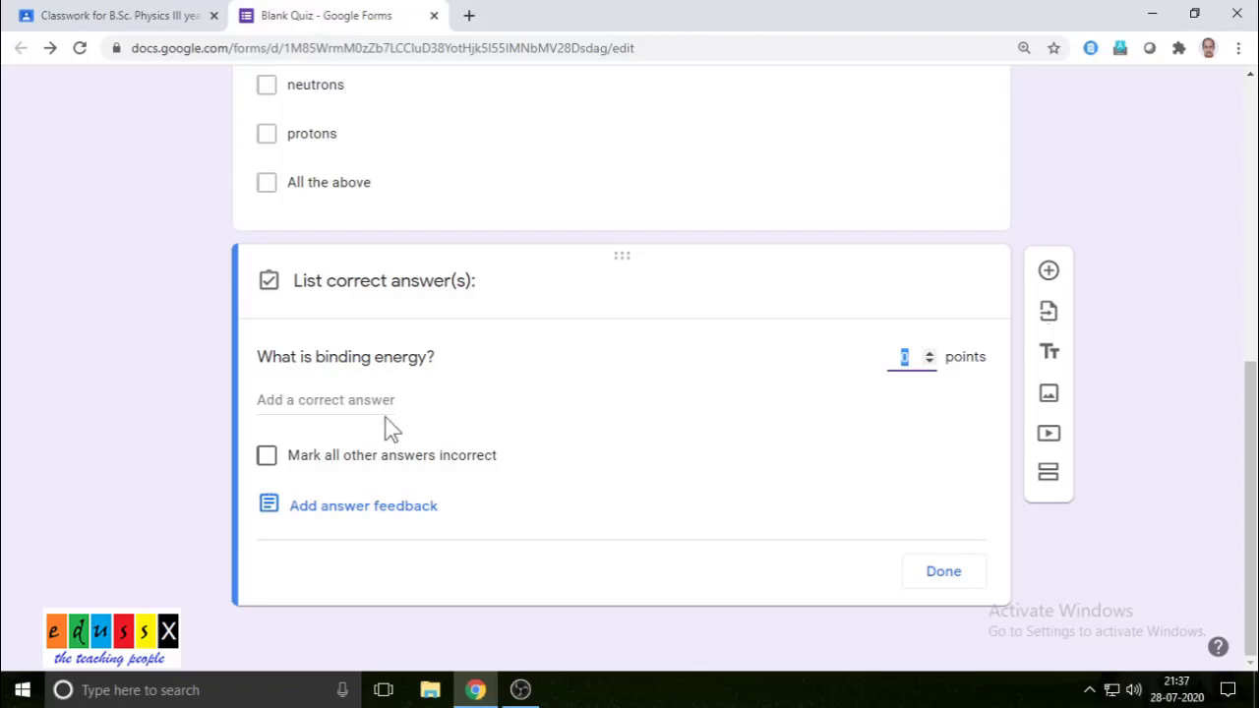
click(907, 360)
text(2)
click(372, 399)
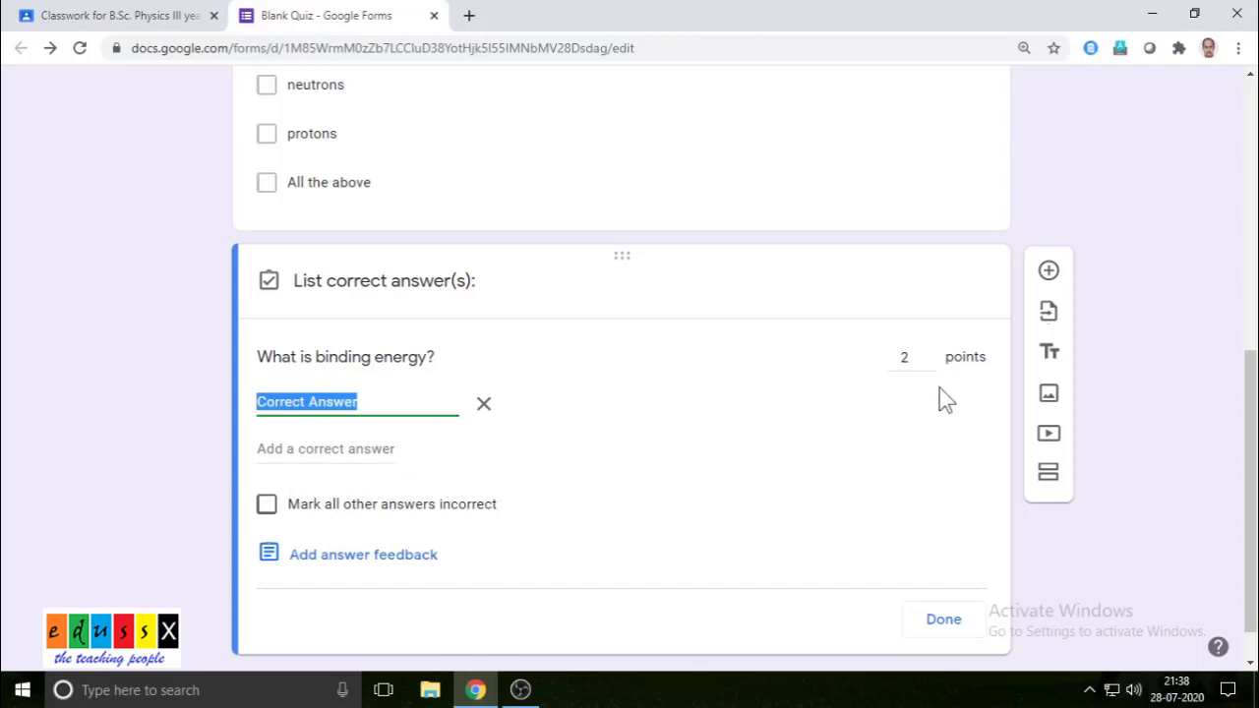
click(944, 621)
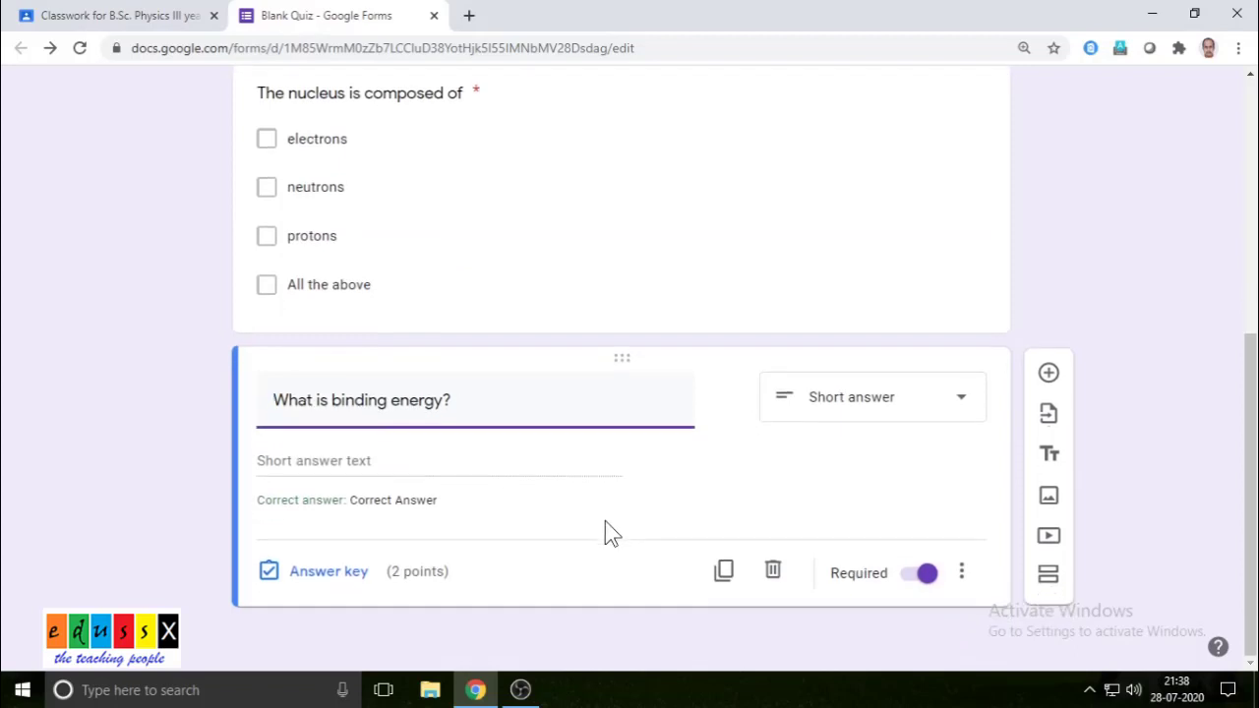
Add a Paragraph question reading "Enumerate the assumptions of liquid drop model of the nucleus" below the binding energy question.
click(1048, 374)
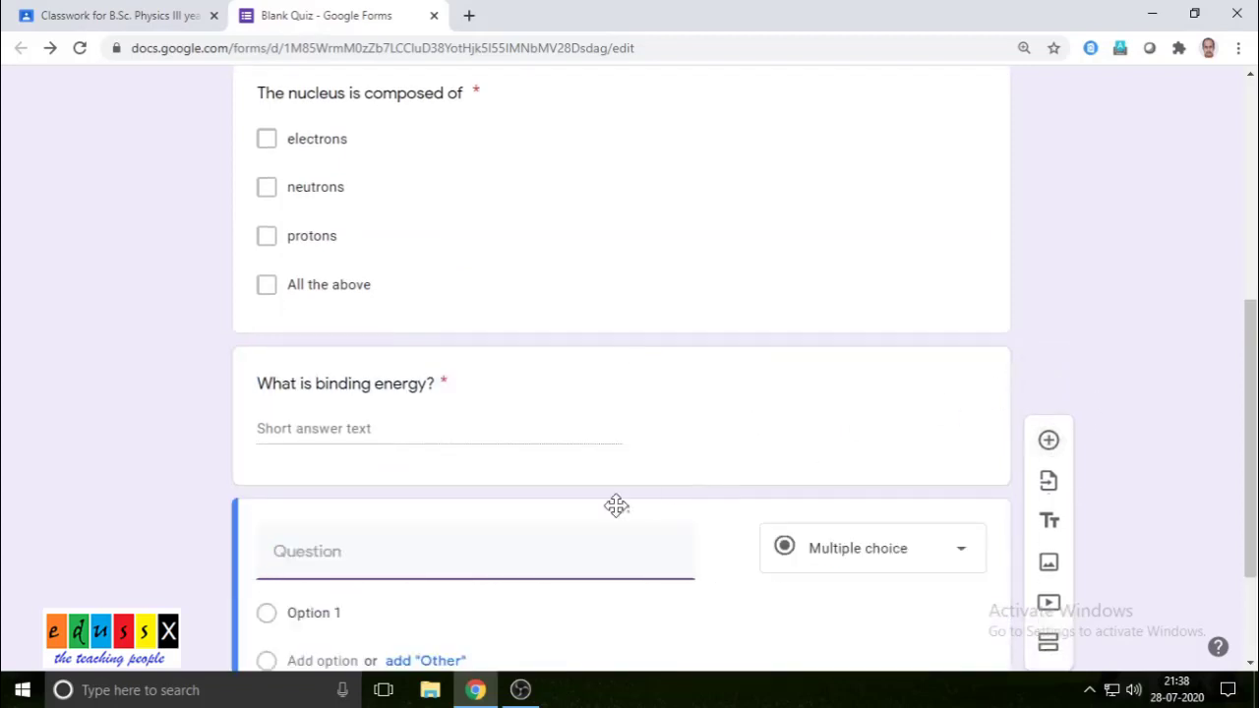
click(954, 384)
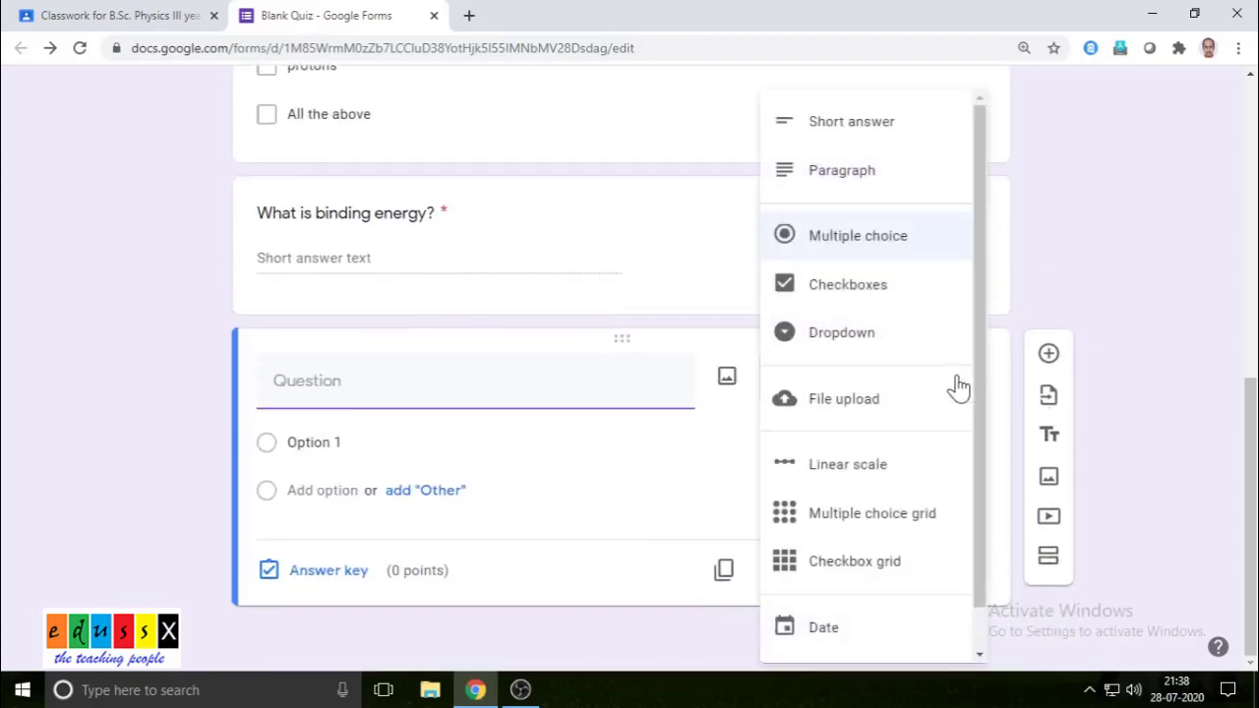
click(849, 174)
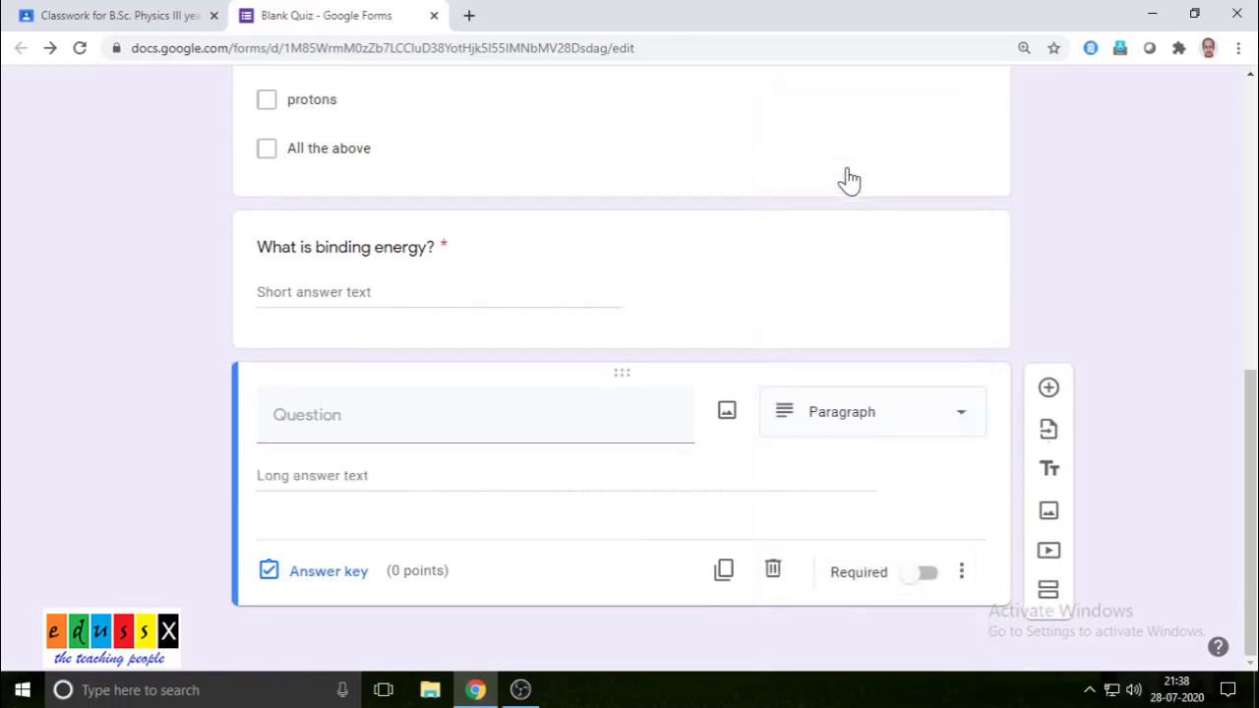
click(352, 421)
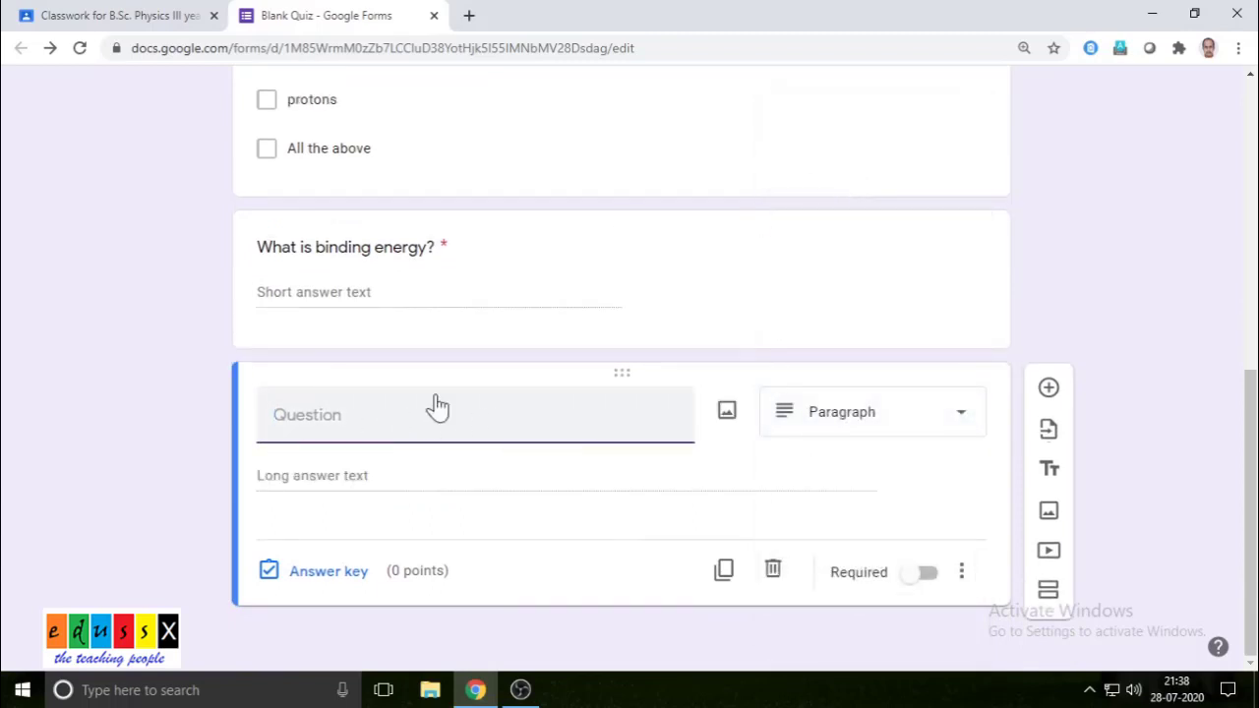
text(Enumerate the ass)
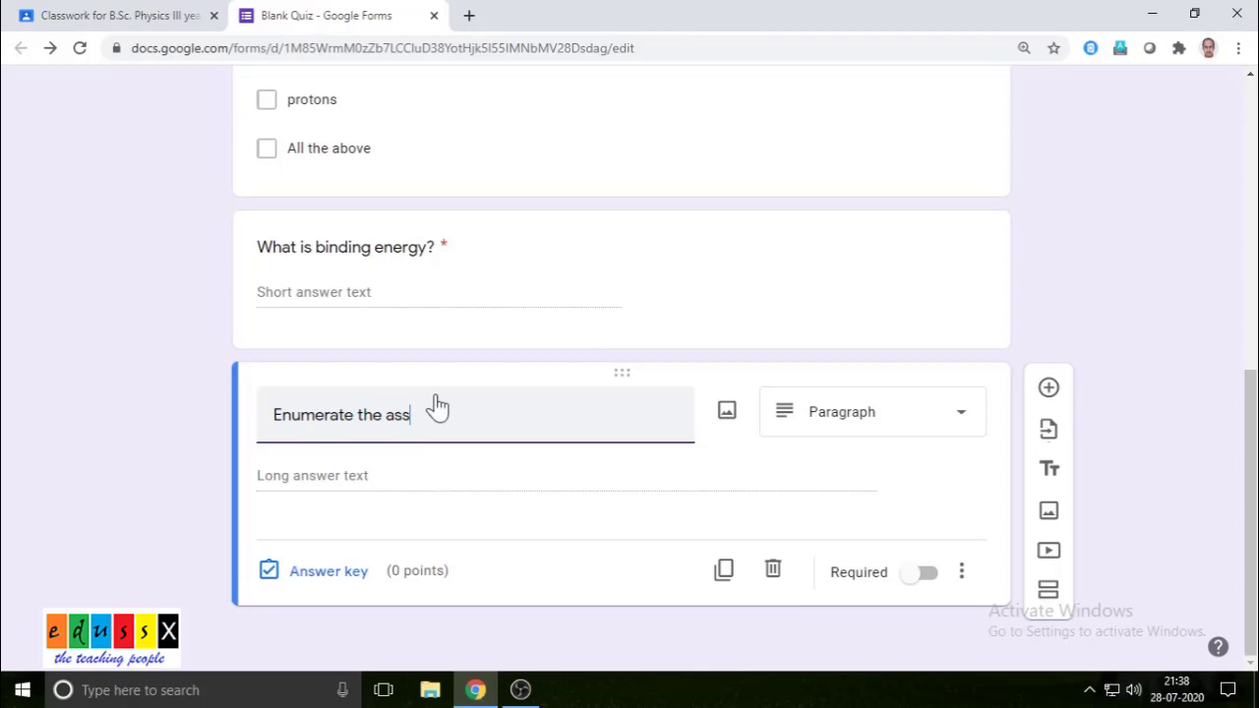
text(umptions of liquid drop model )
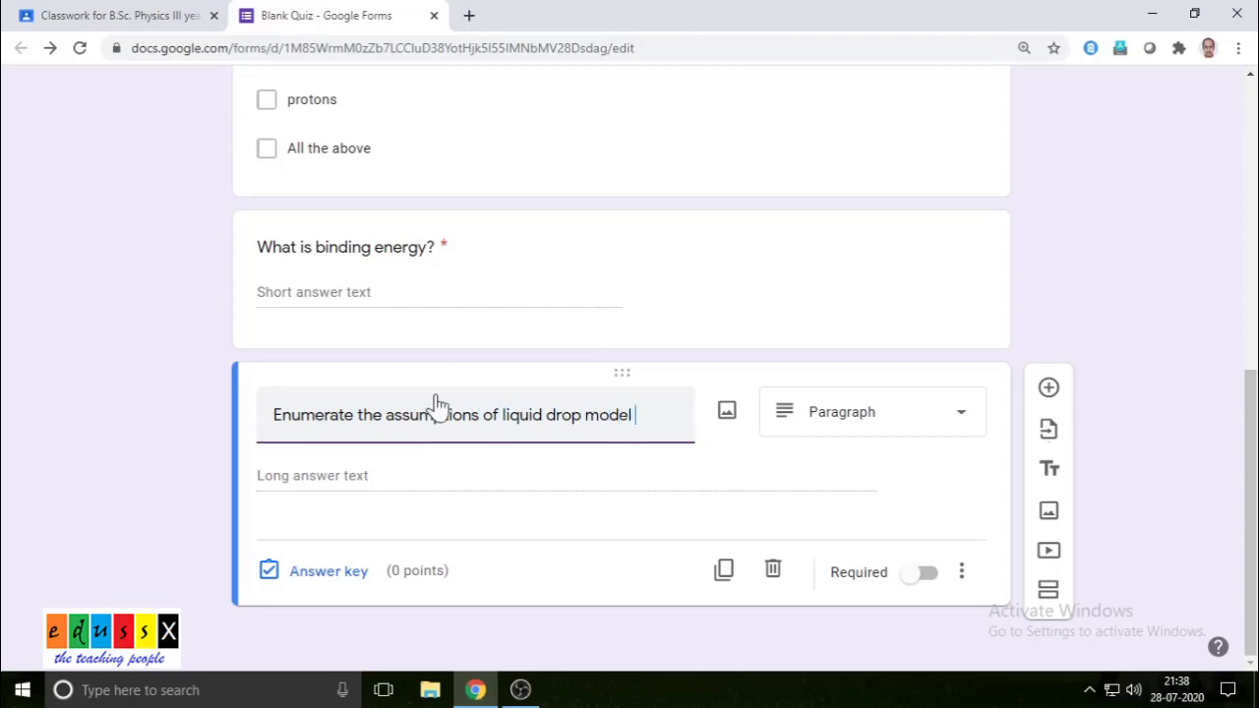
text(of the nucleus)
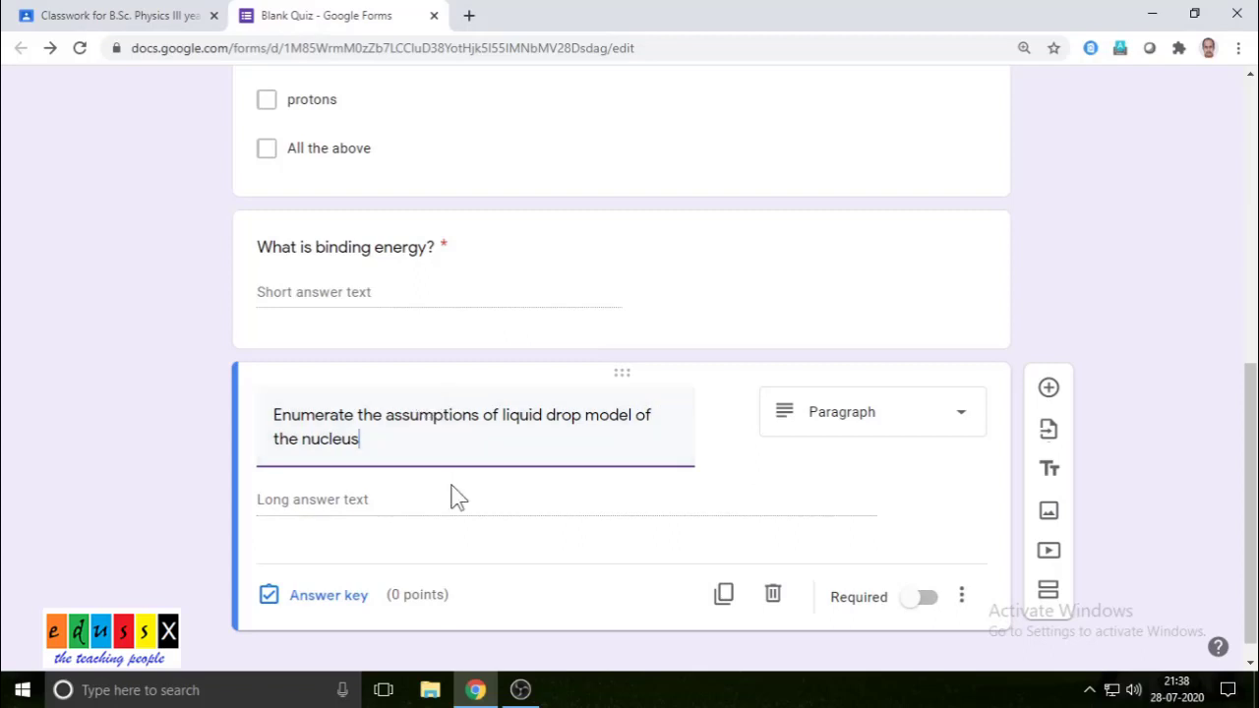
Assign 4 points to the liquid drop model question in its answer key and make the question required.
click(355, 598)
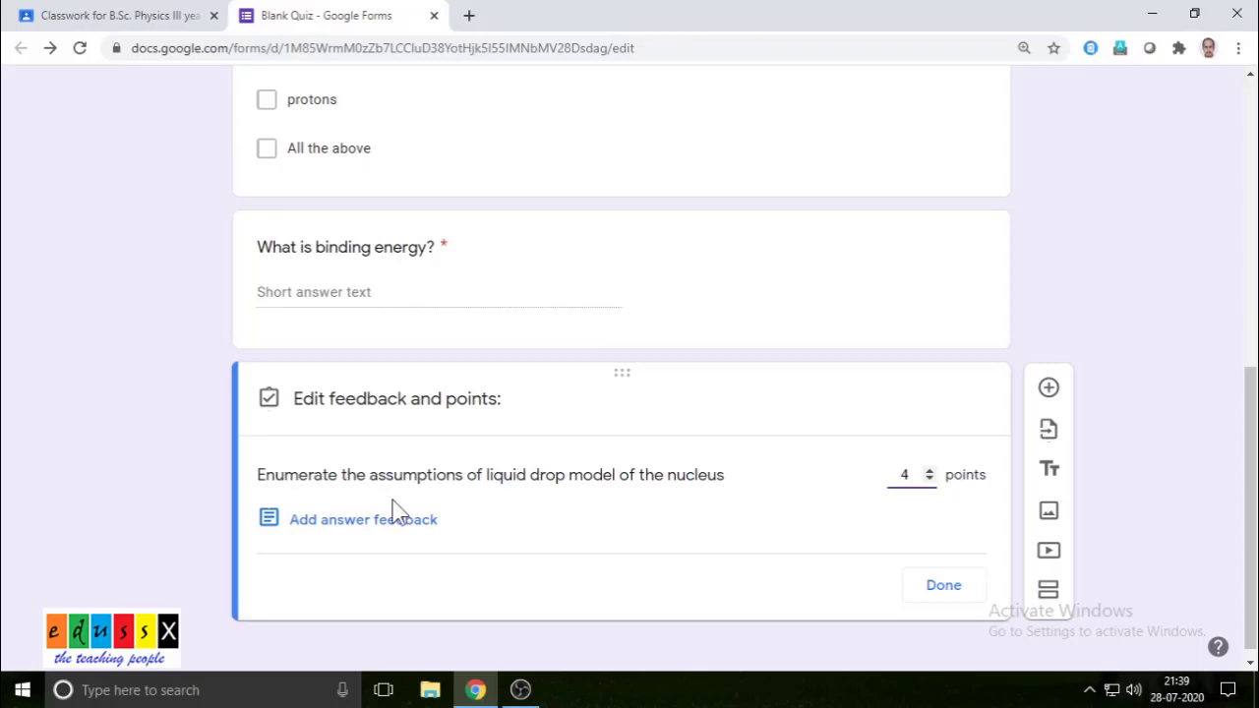
click(944, 589)
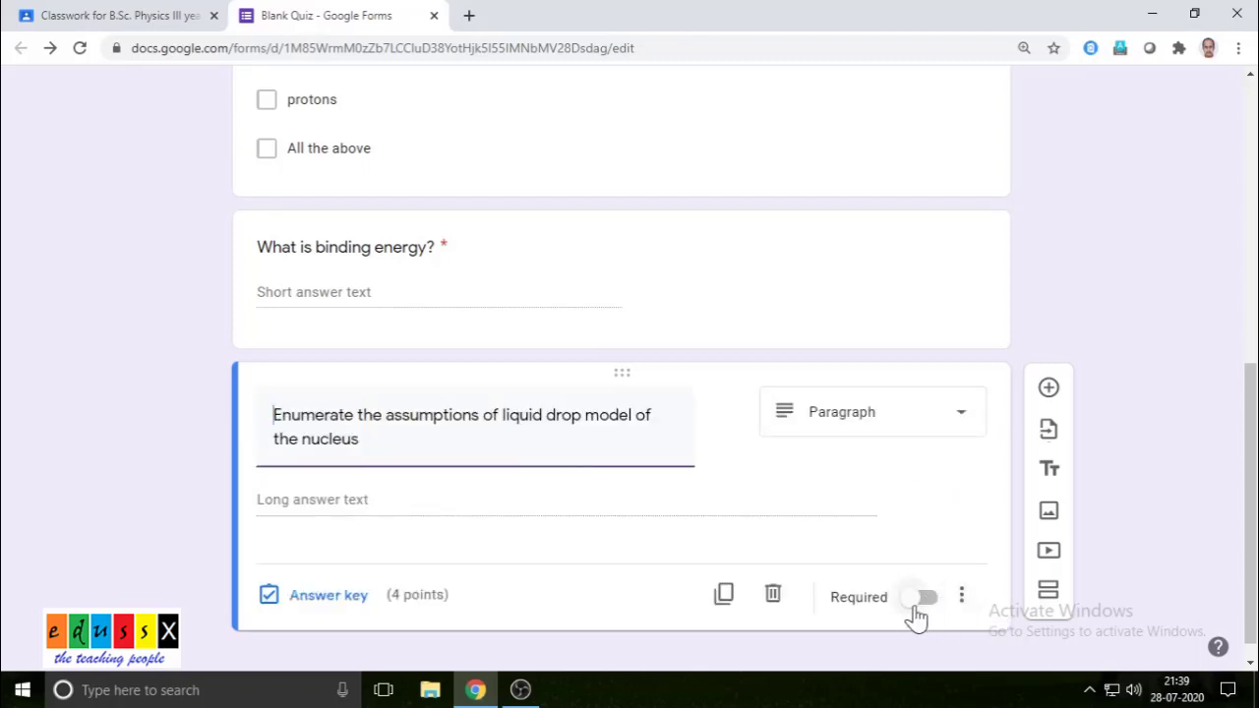
click(932, 604)
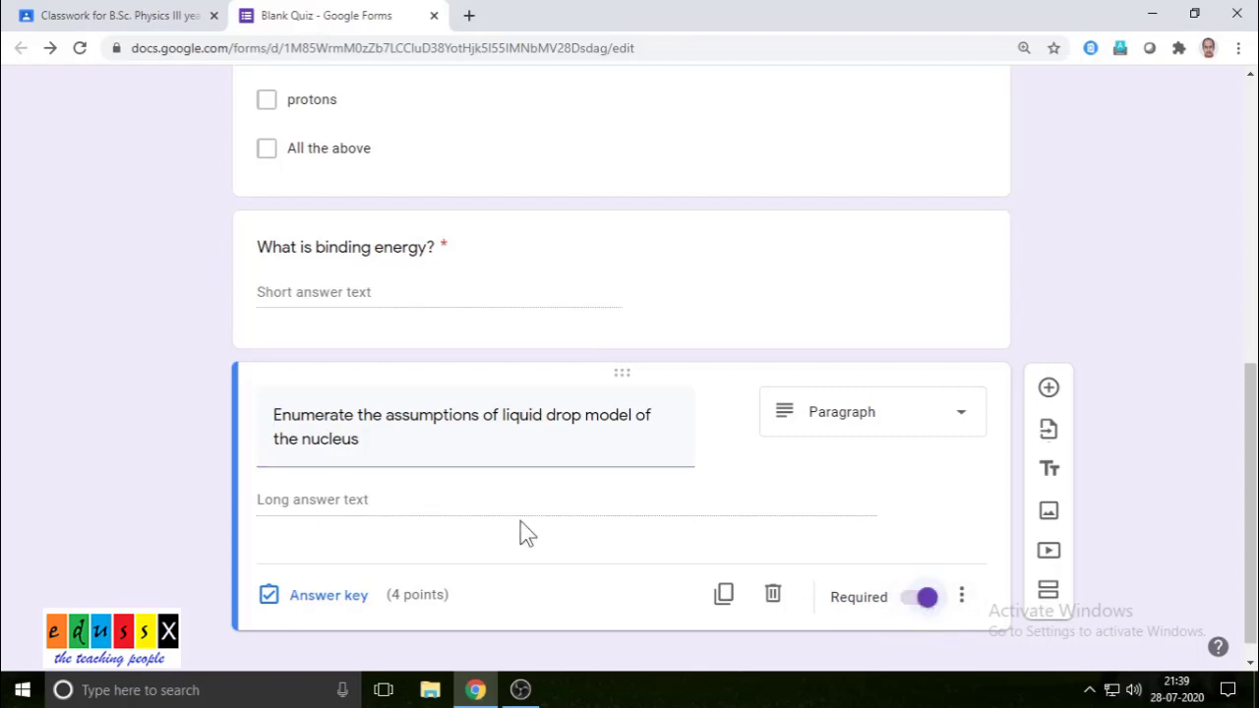
Add a Multiple choice question reading "Identify the scientist in the photograph" below the liquid drop model question.
scroll(526, 534, down, 1)
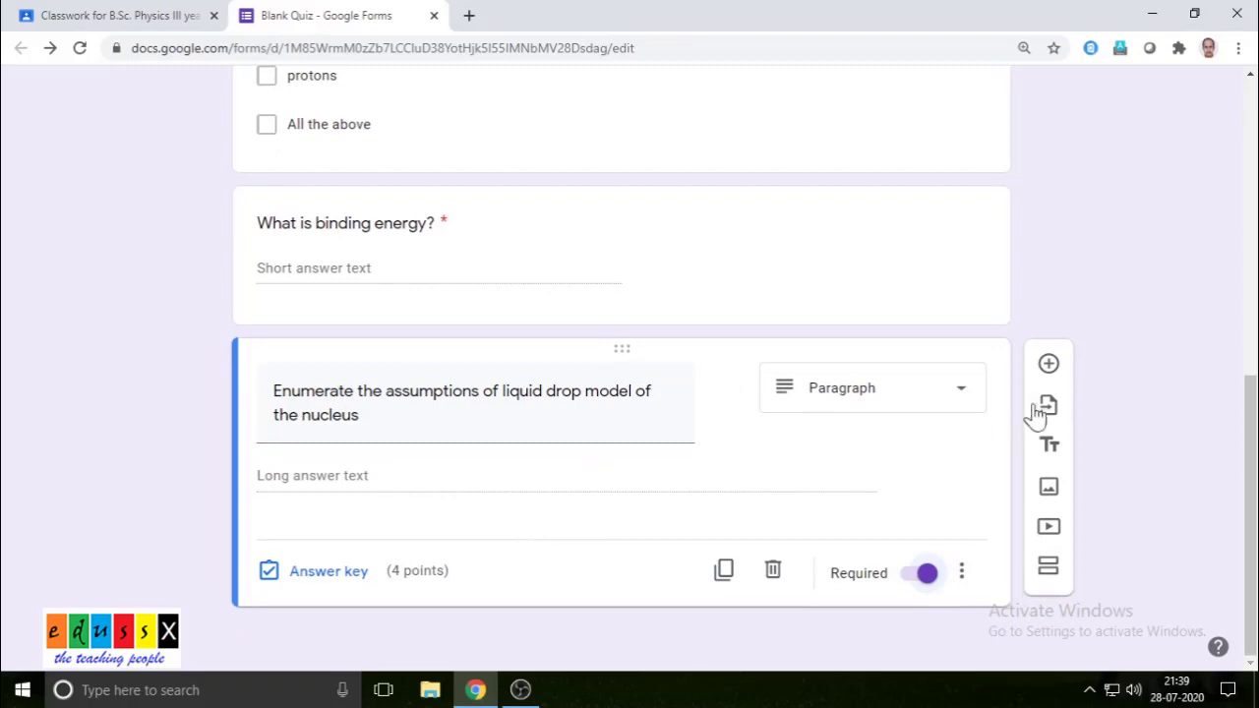
click(1049, 365)
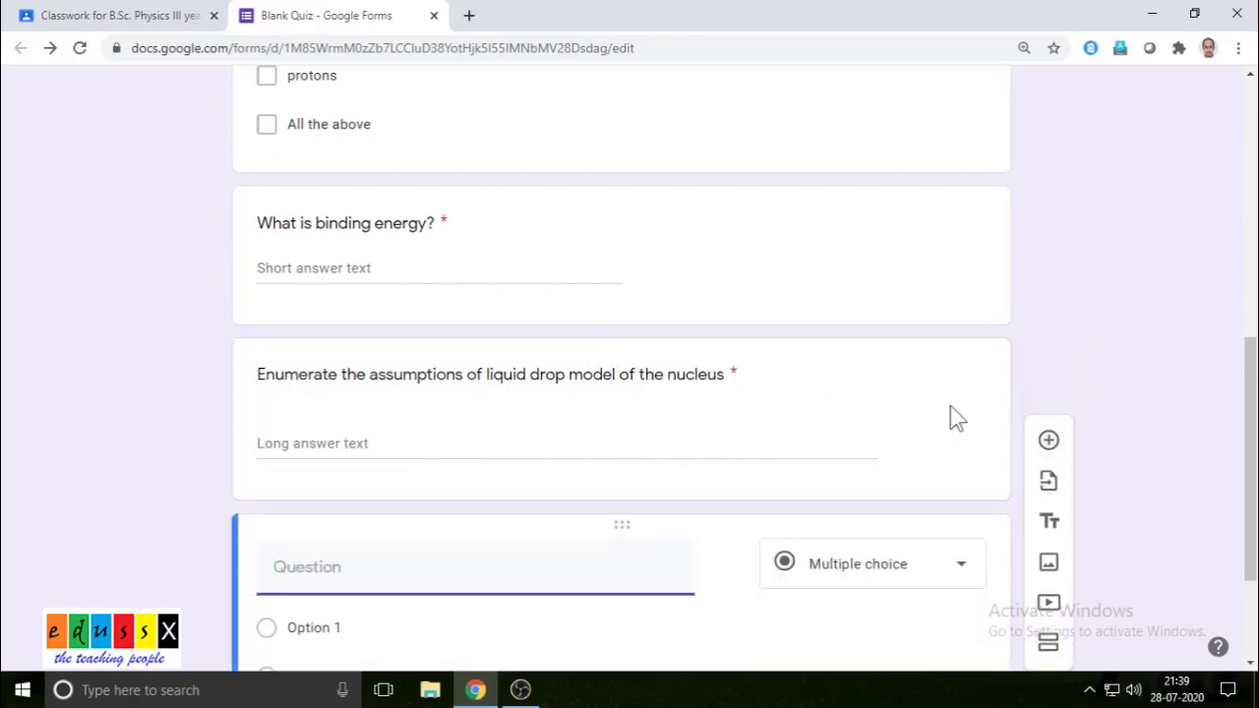
scroll(552, 516, down, 2)
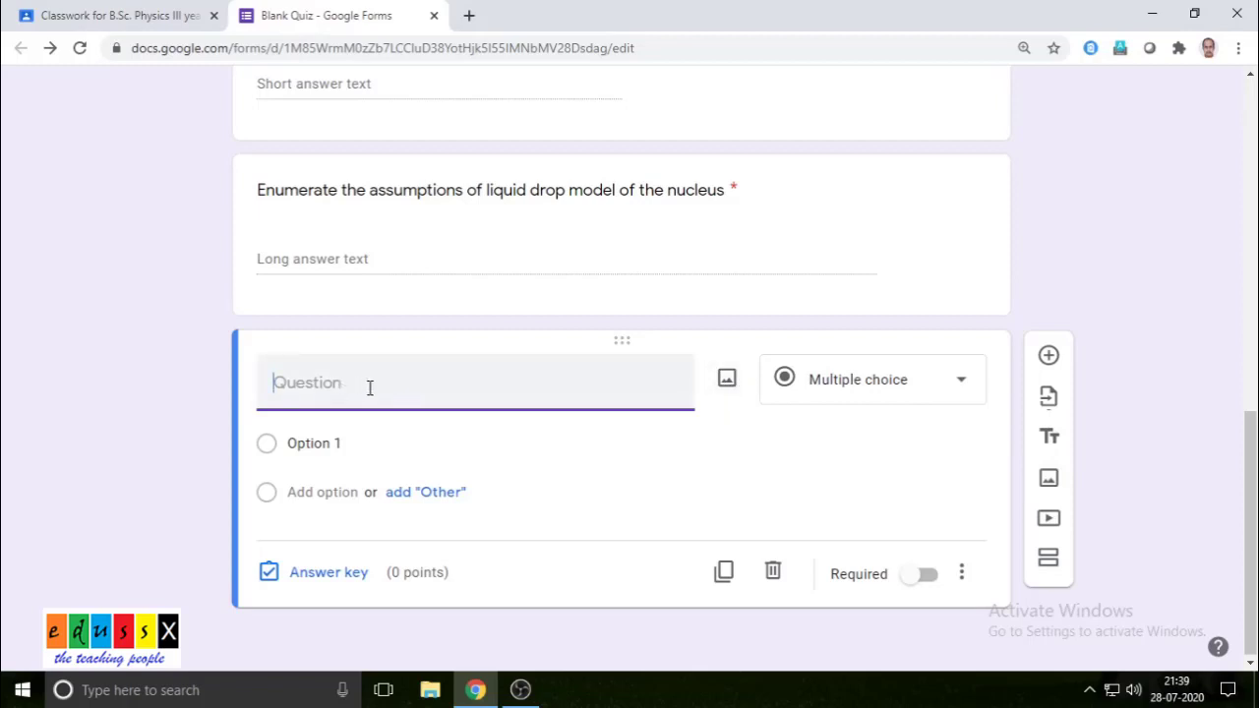
text(Identify the scienti)
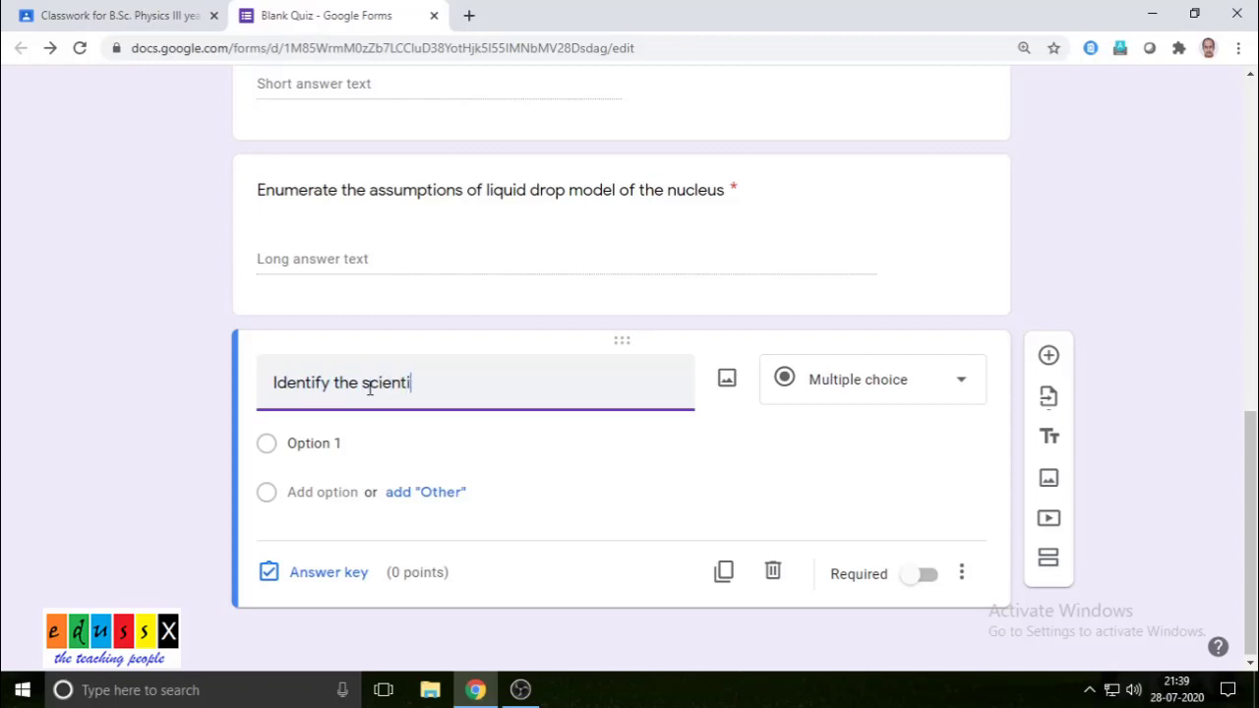
text(st in the photograph)
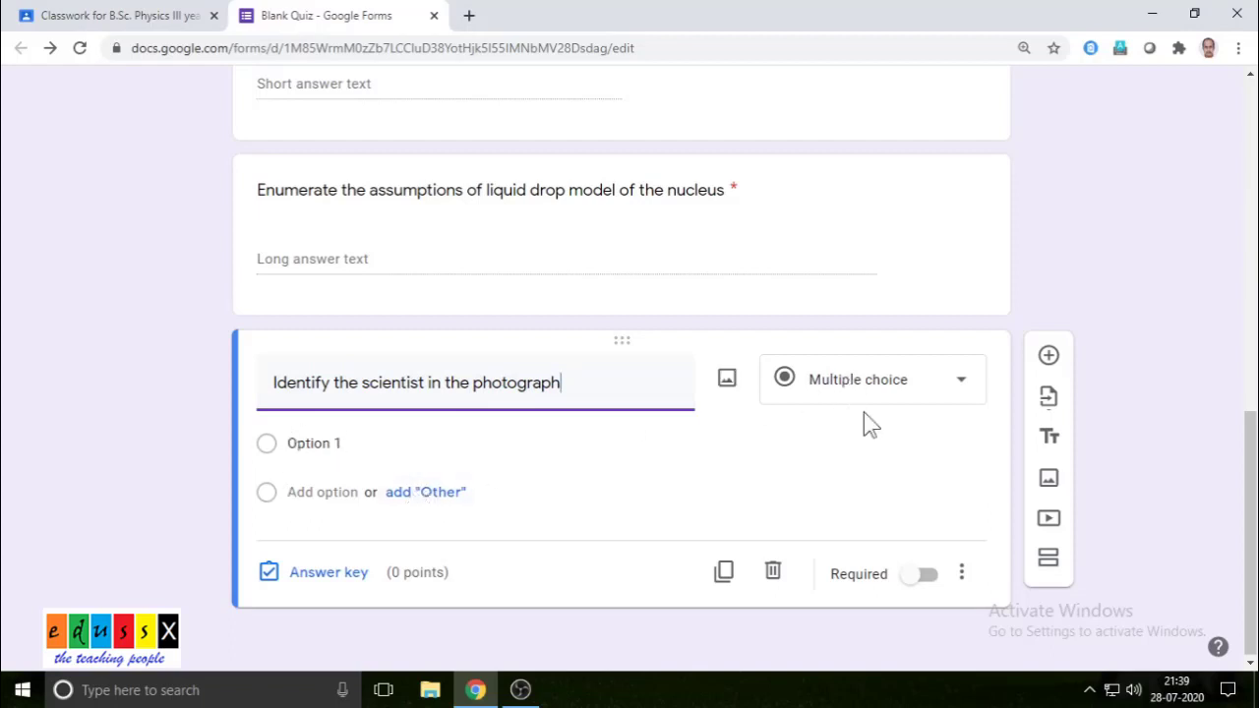
Upload the image einstein from the Desktop into the scientist question and shrink it slightly.
mouse_move(731, 403)
click(726, 385)
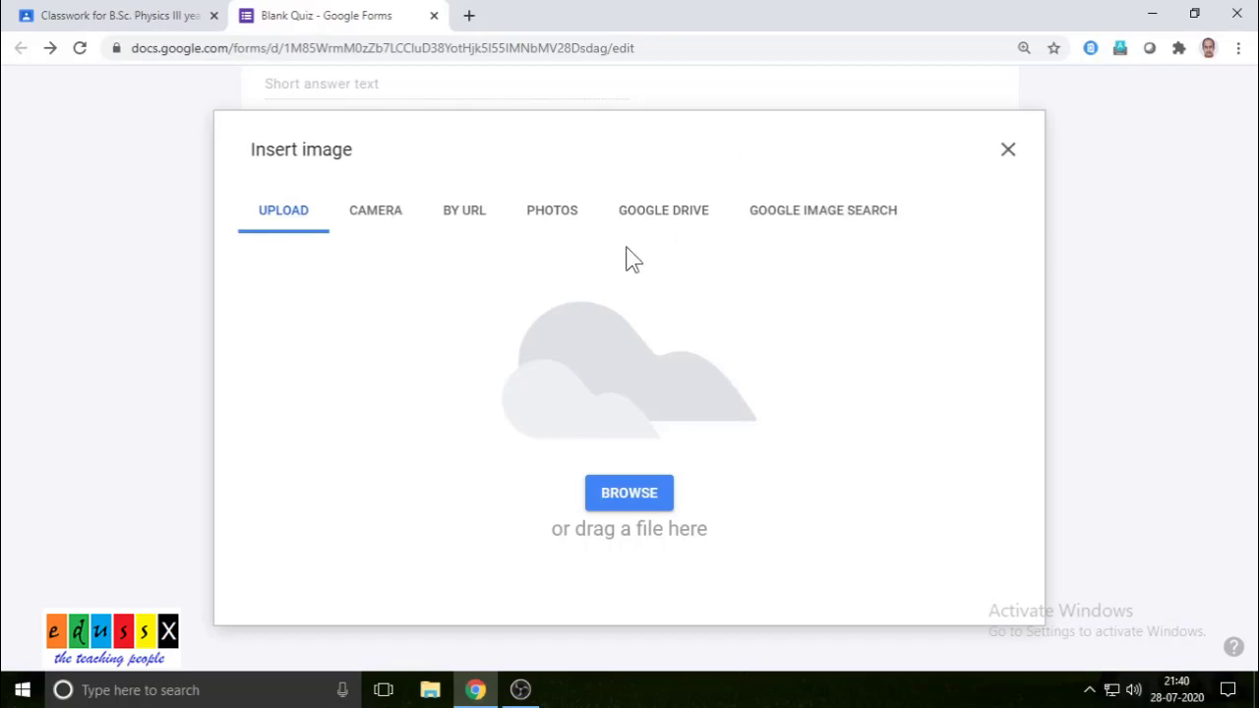
click(630, 495)
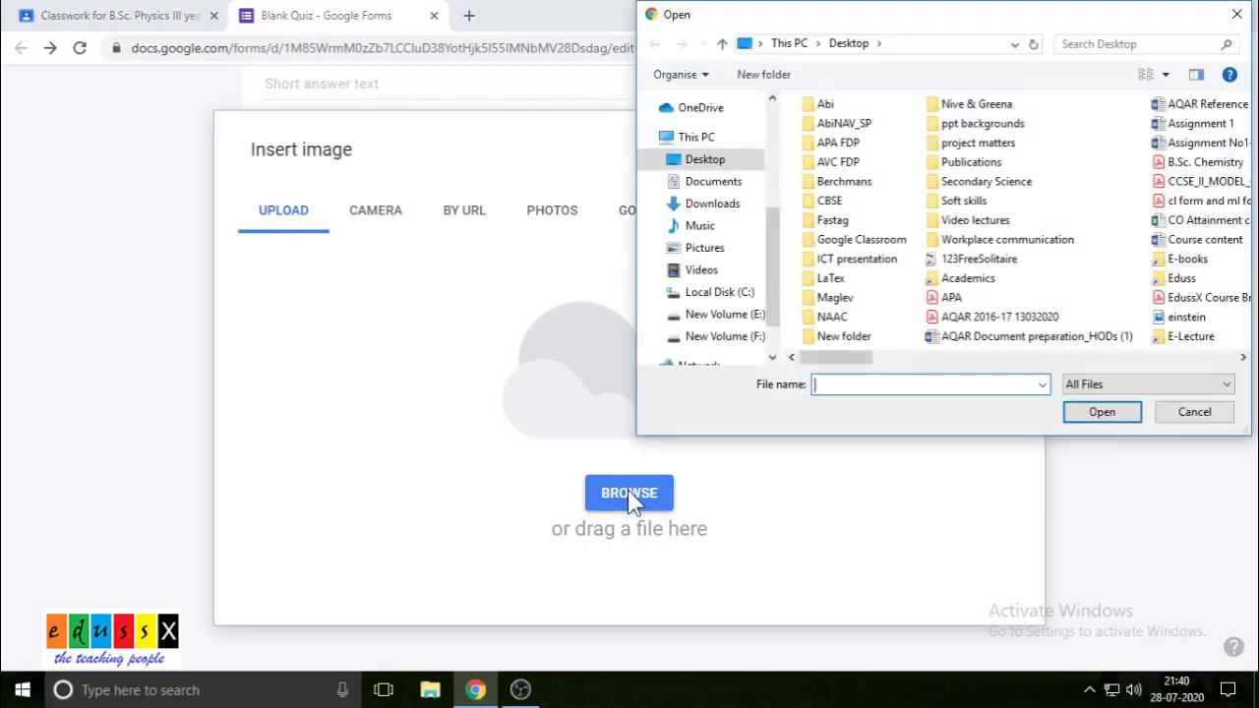
click(1180, 318)
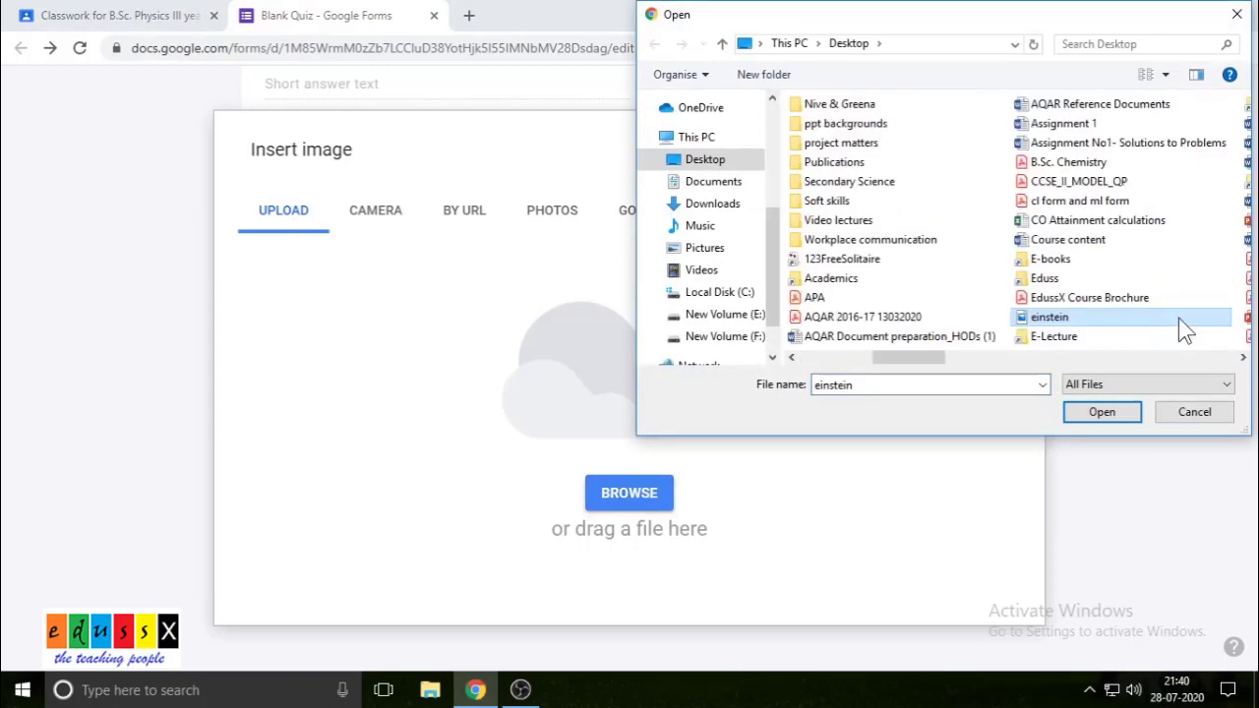
click(1106, 413)
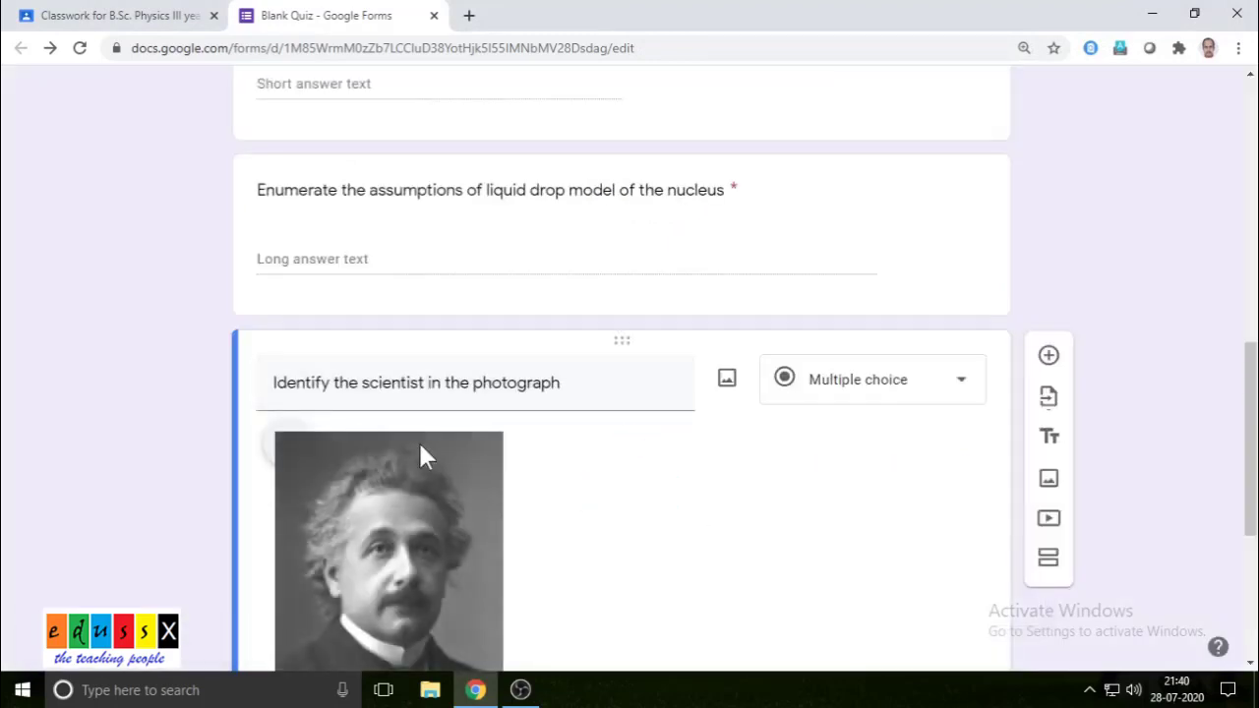
scroll(419, 442, down, 4)
click(423, 311)
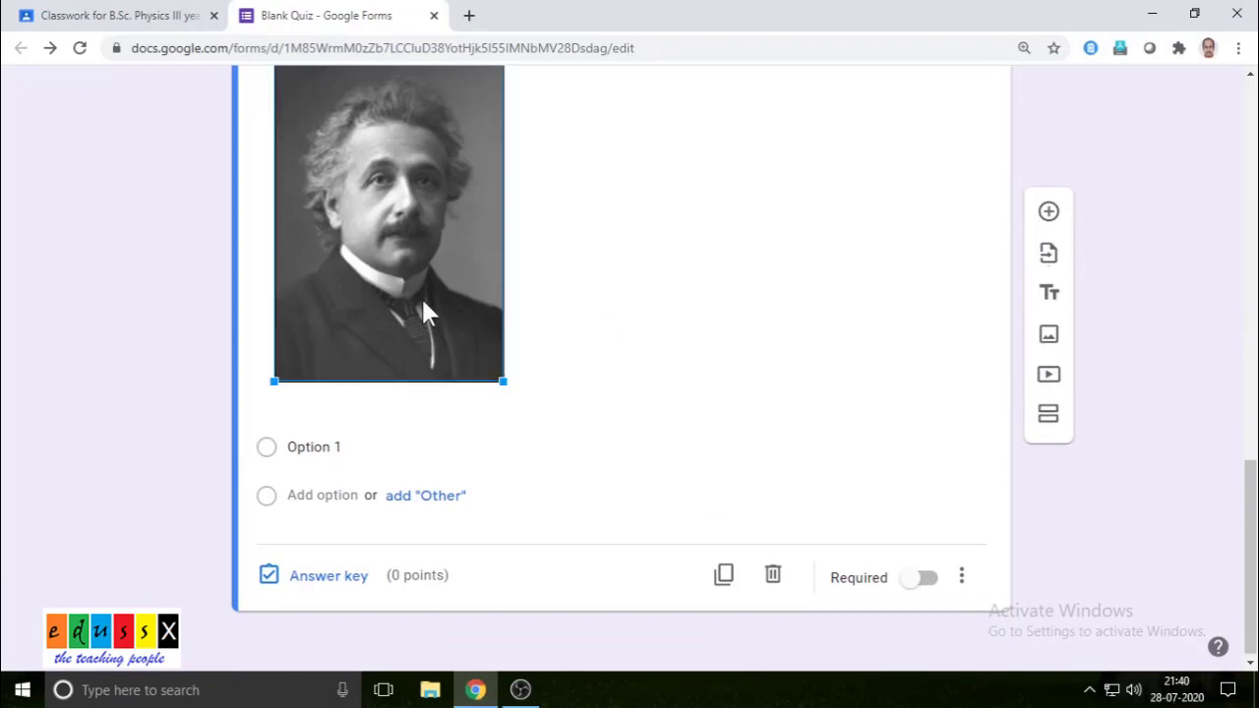
drag(501, 379, 450, 309)
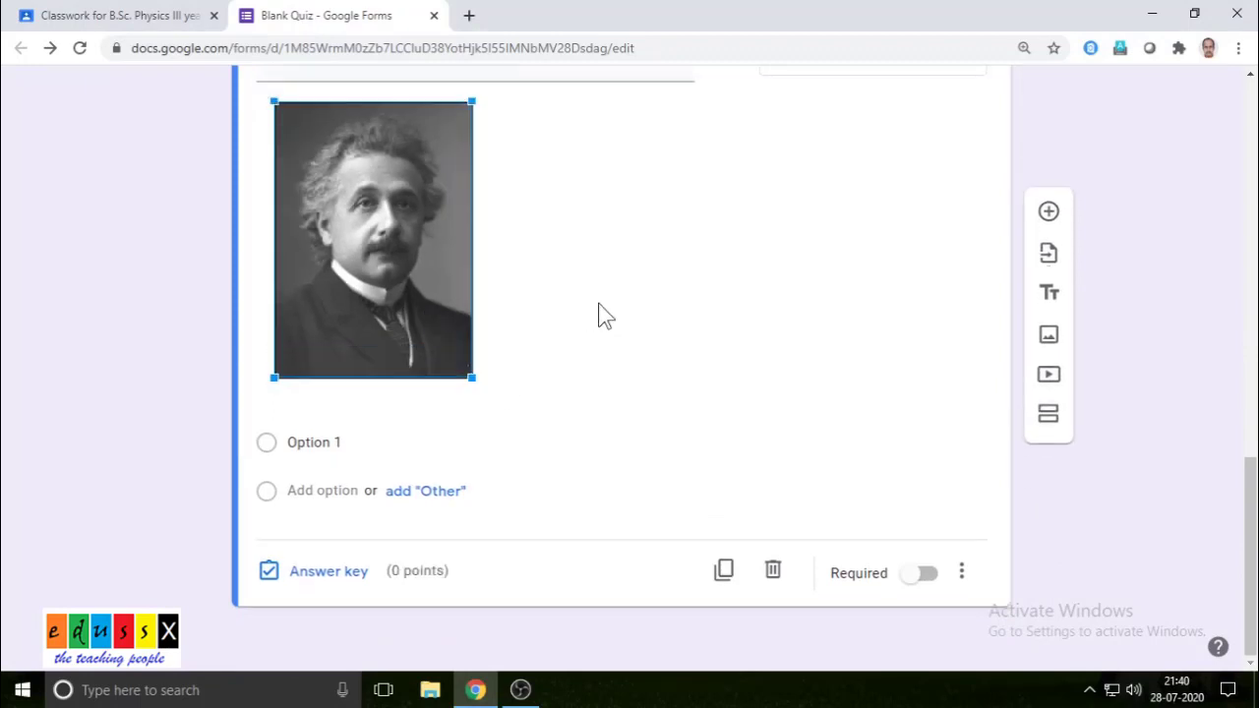
Enter "Thomas Alva Edison" and "Albert Einstein" as the first two answer options of the scientist question.
click(335, 441)
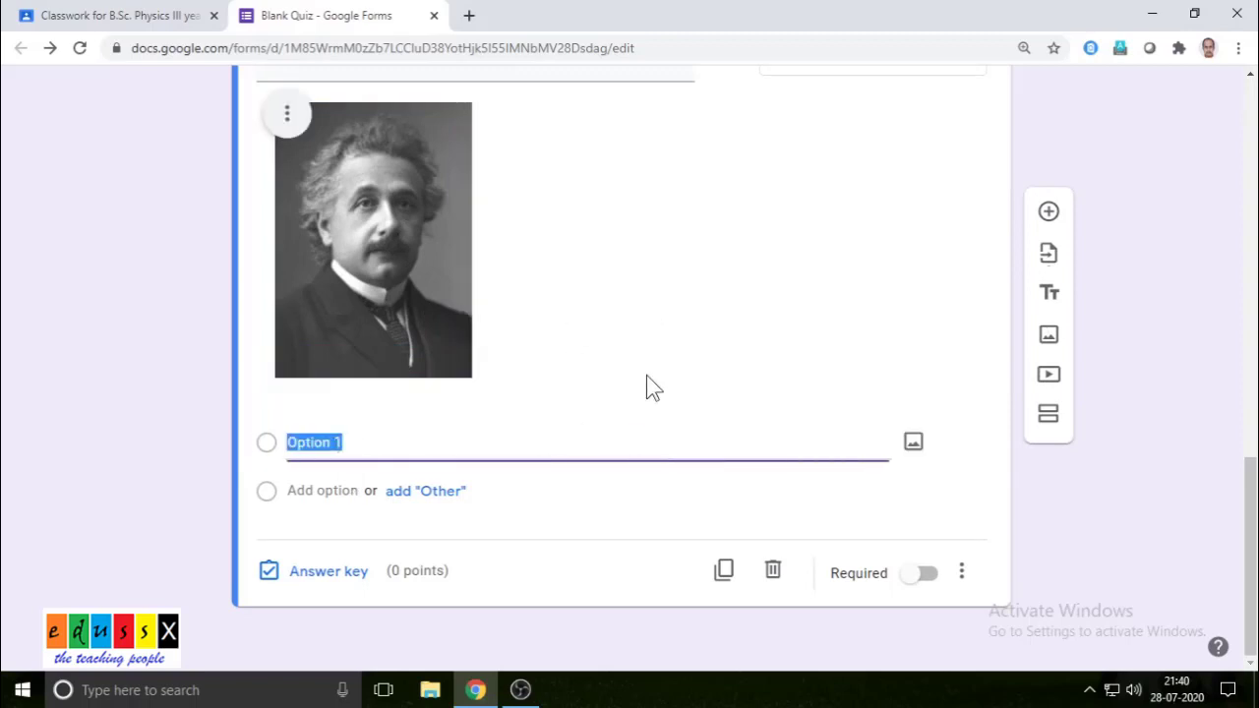
text(Thoma)
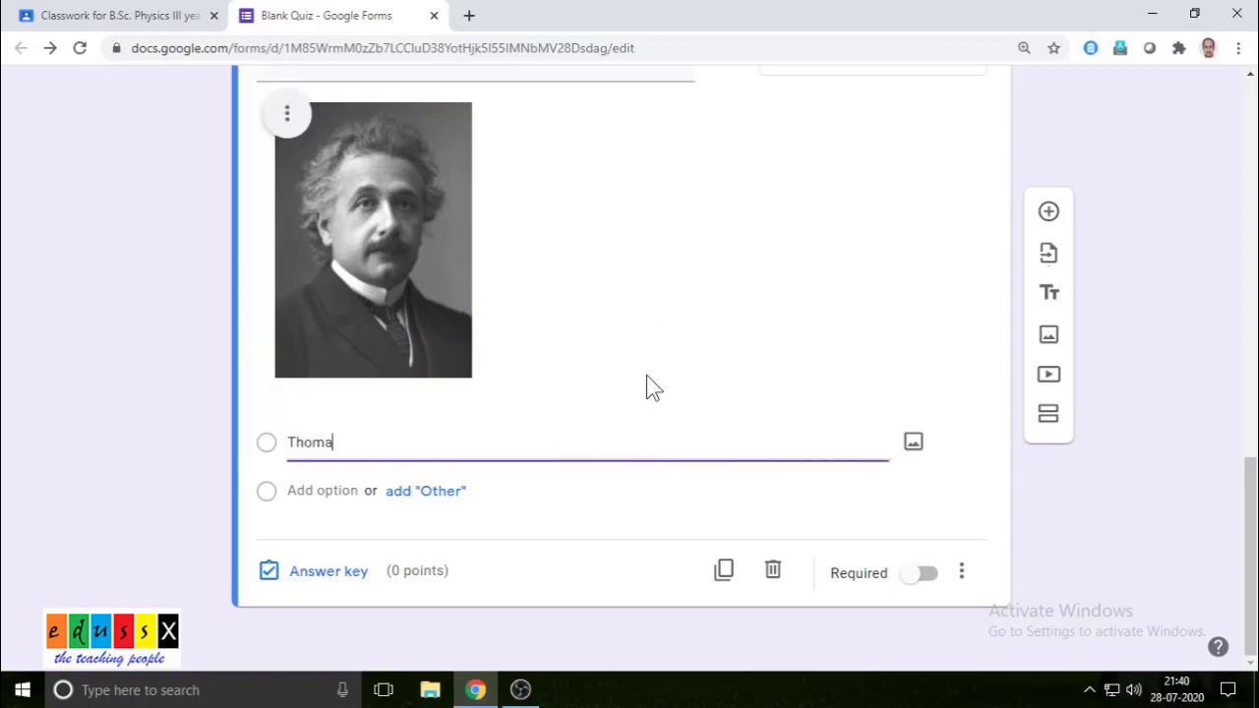
text(s Alw)
text(a Edison)
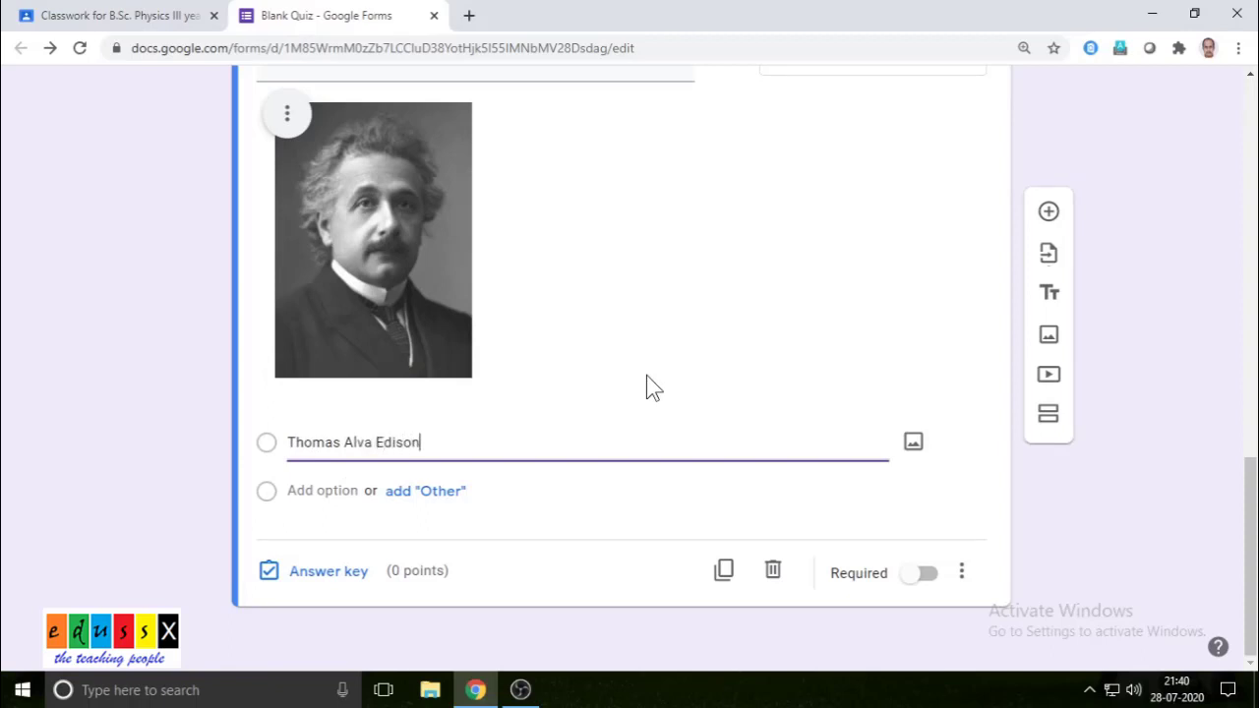
click(335, 490)
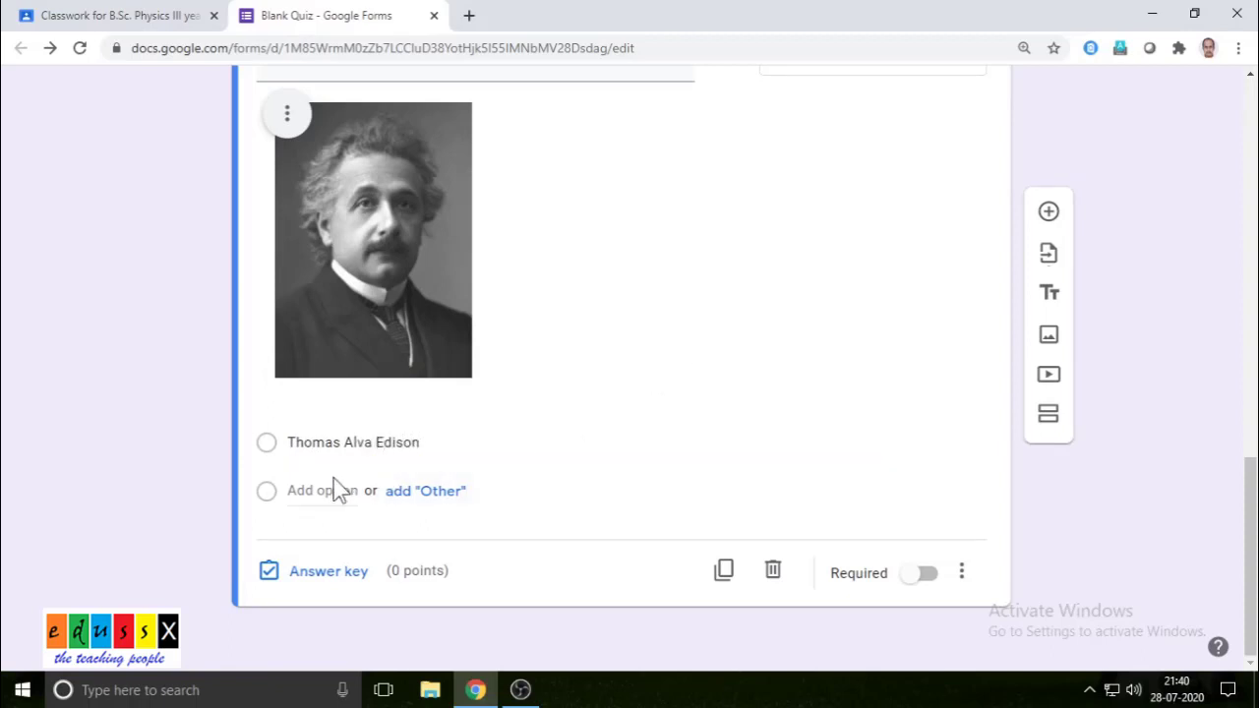
click(334, 489)
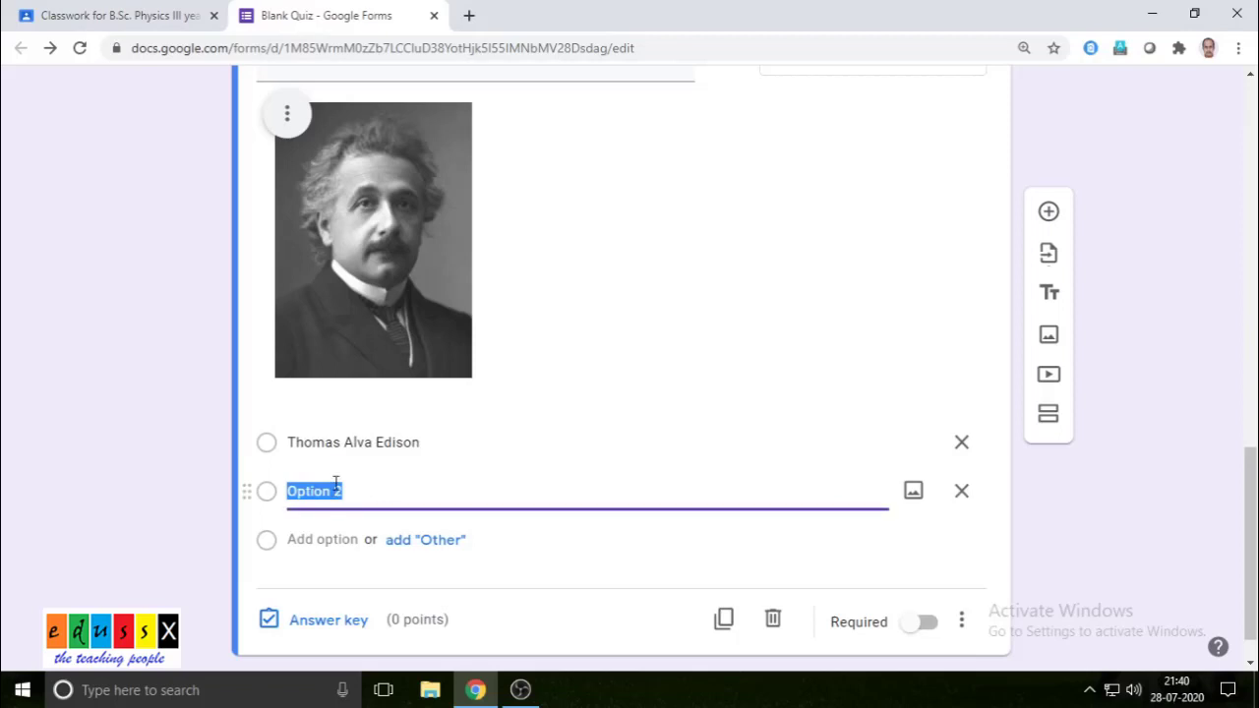
text(Albert Einstein)
Add "Max Planck" and "Ernest Rutherford" as the third and fourth answer options of the scientist question.
click(329, 540)
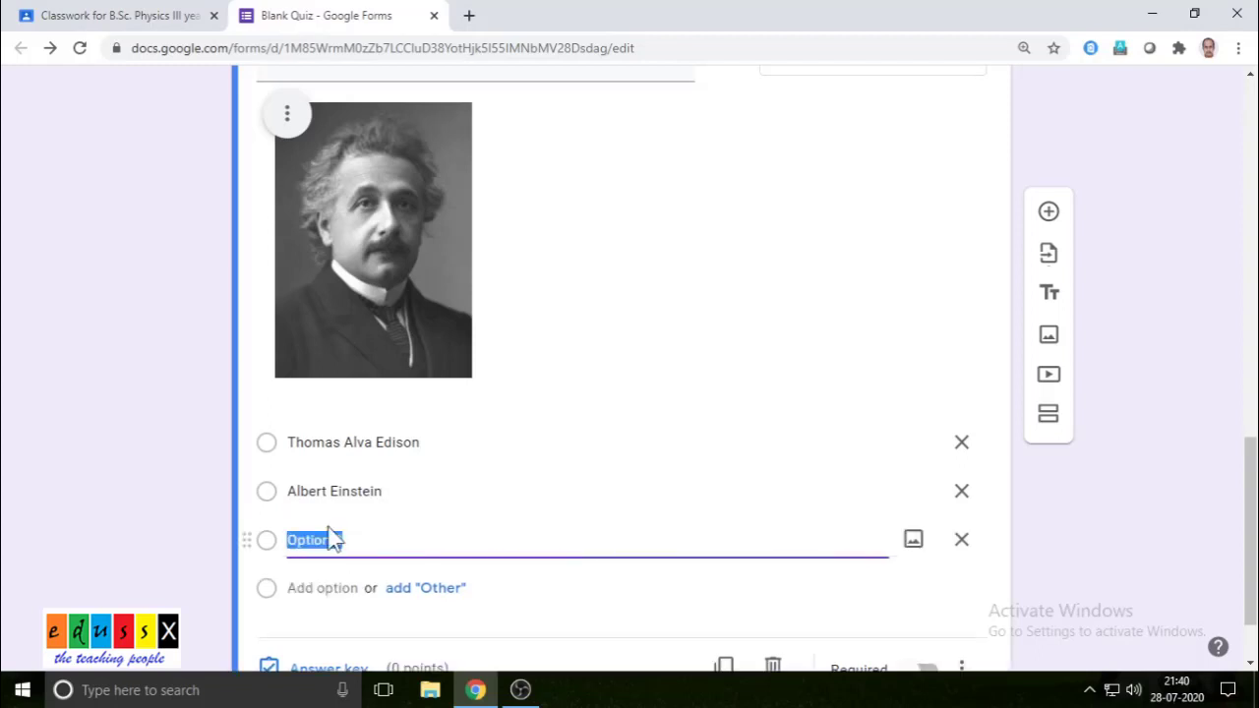
text(Max Planck)
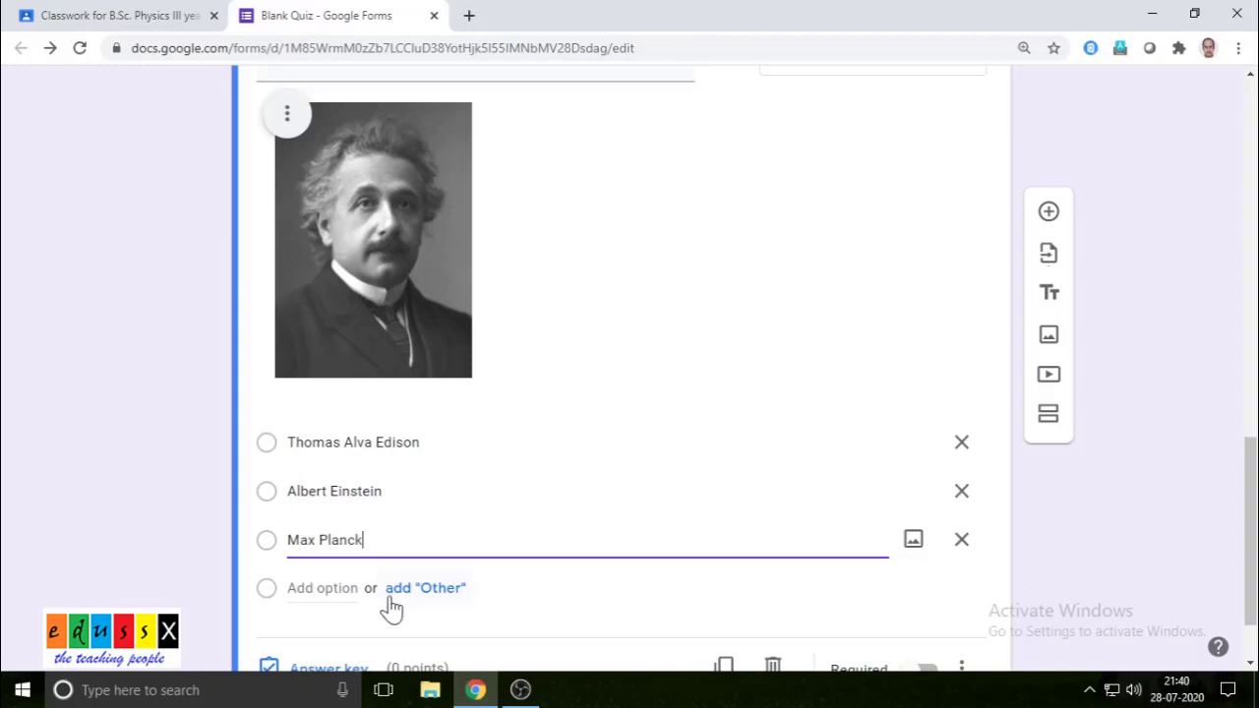
click(346, 587)
text(E)
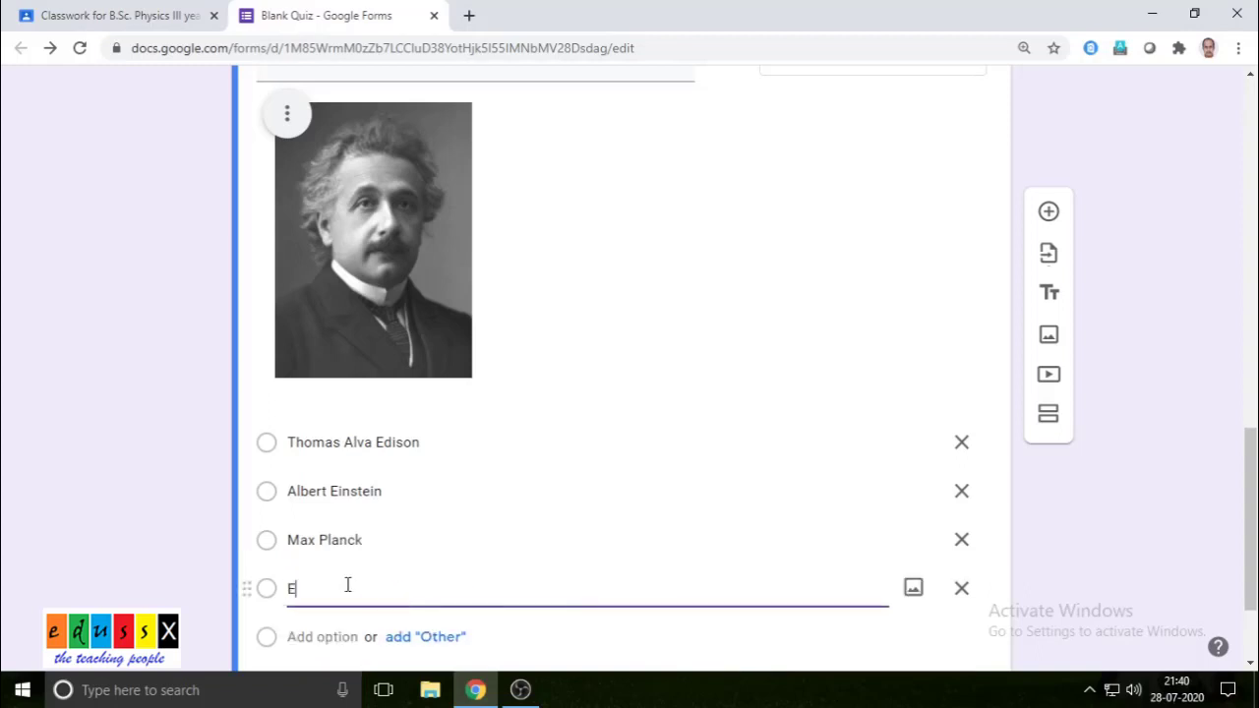
text(rnest Rutherford)
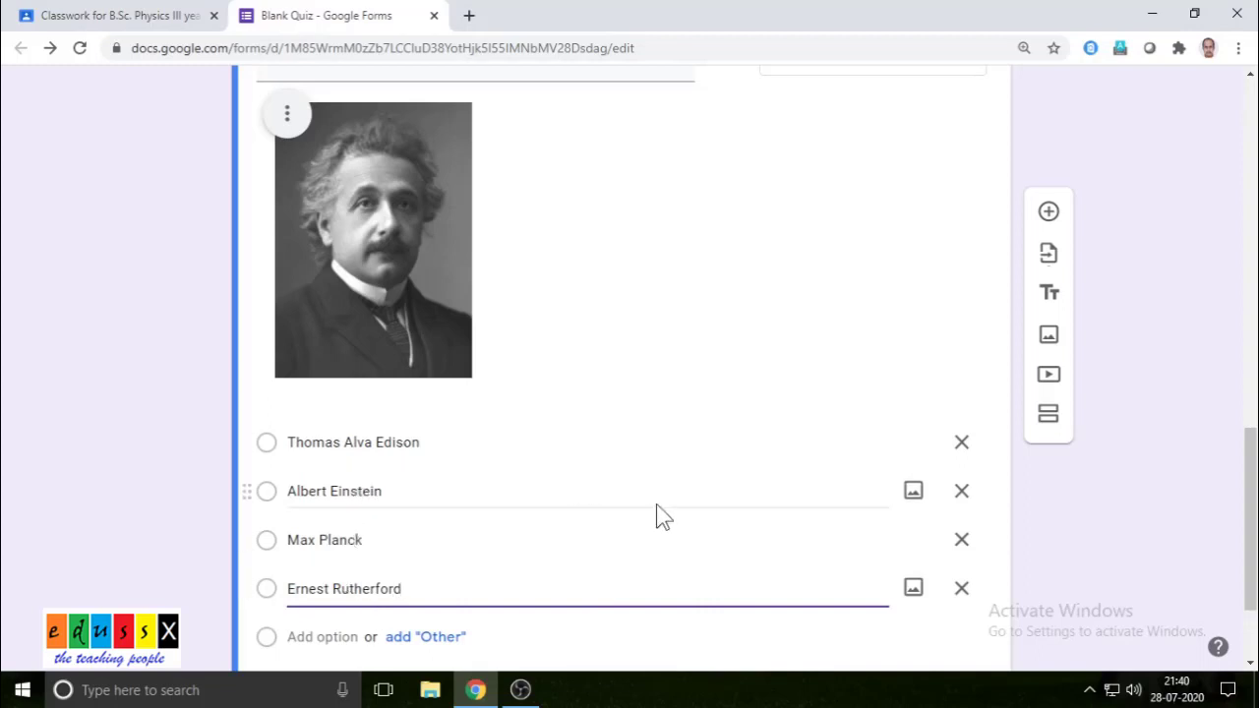
Make the scientist question required and set its answer key value to 1 point.
scroll(656, 503, down, 2)
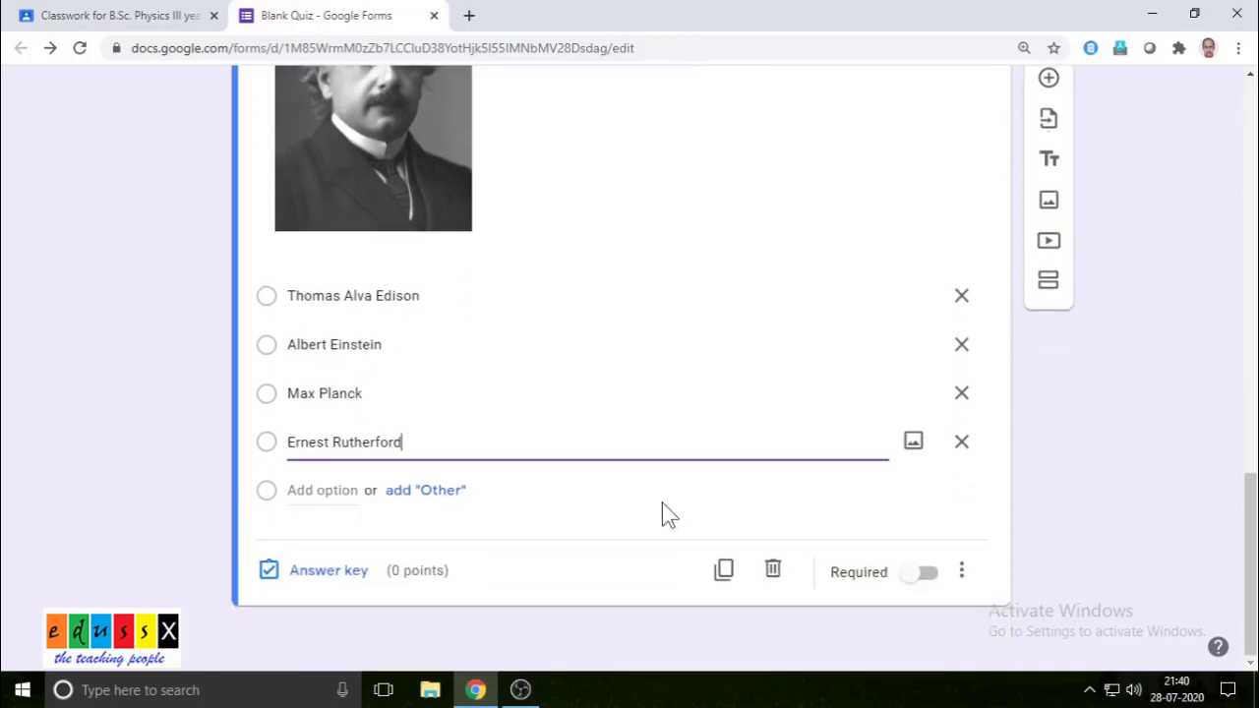
click(928, 574)
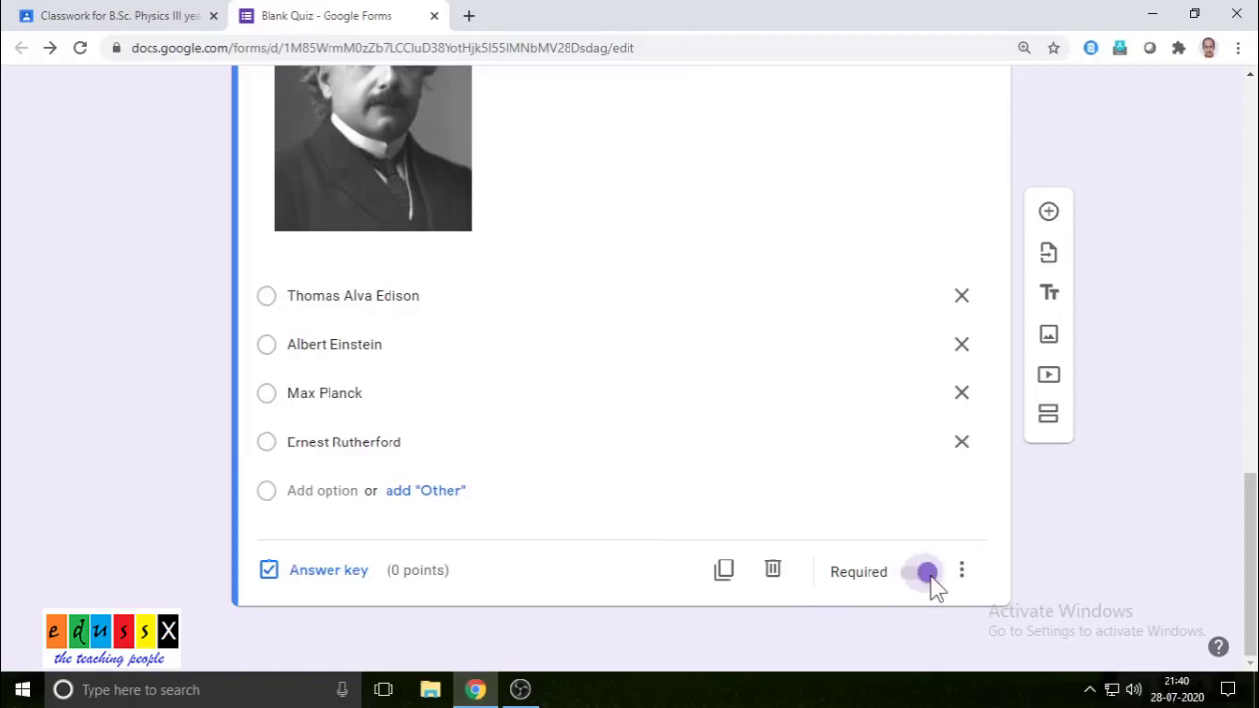
click(331, 572)
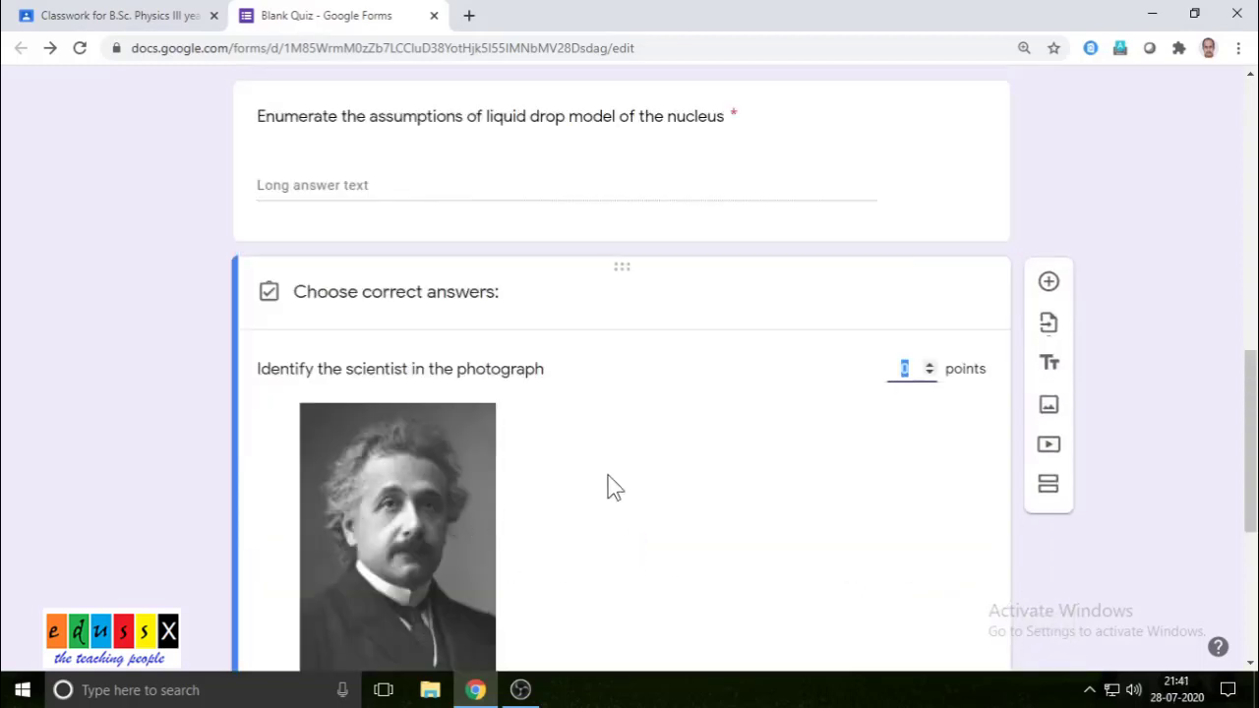
scroll(610, 487, down, 3)
scroll(649, 427, up, 2)
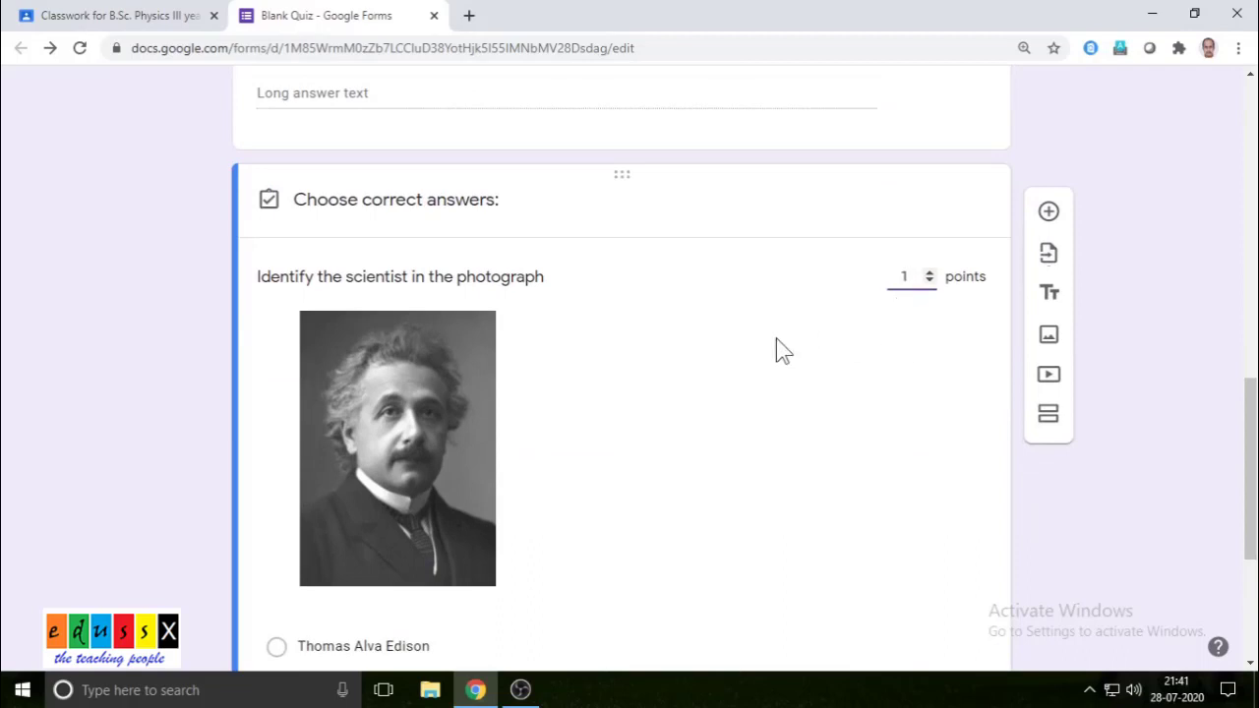
scroll(776, 351, down, 2)
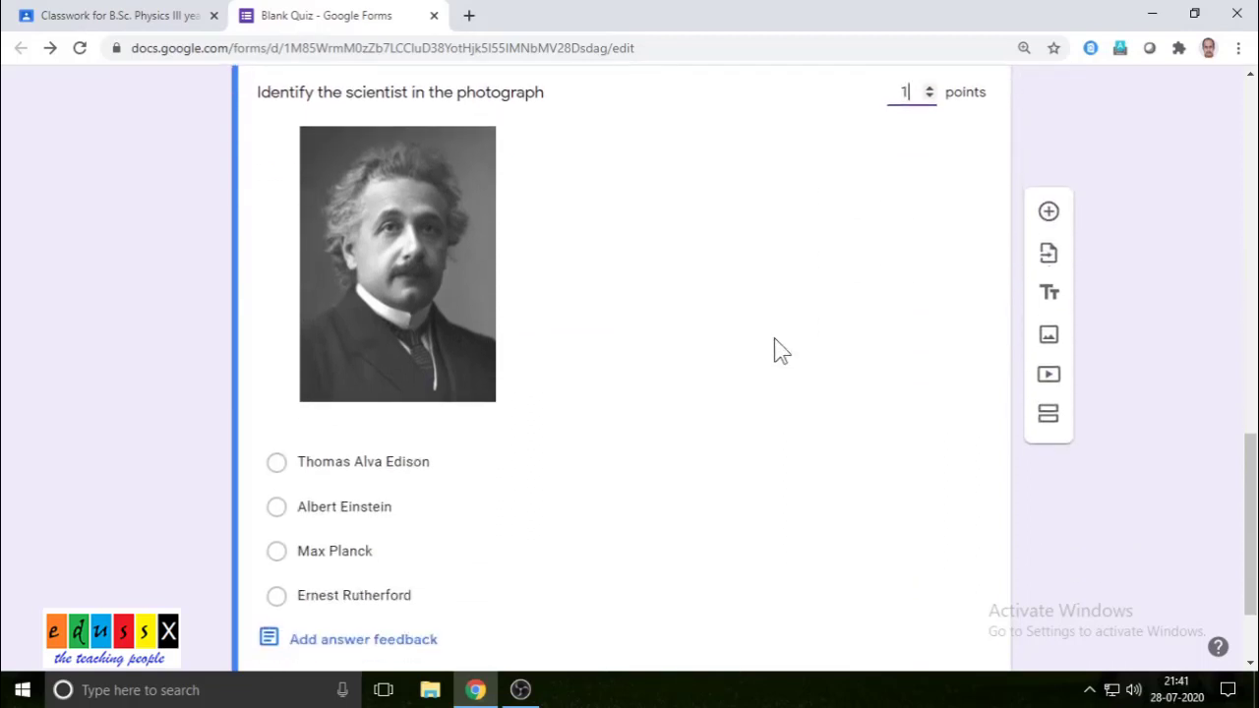
Mark "Albert Einstein" as the correct answer of the scientist question and finish its answer key.
scroll(776, 351, down, 2)
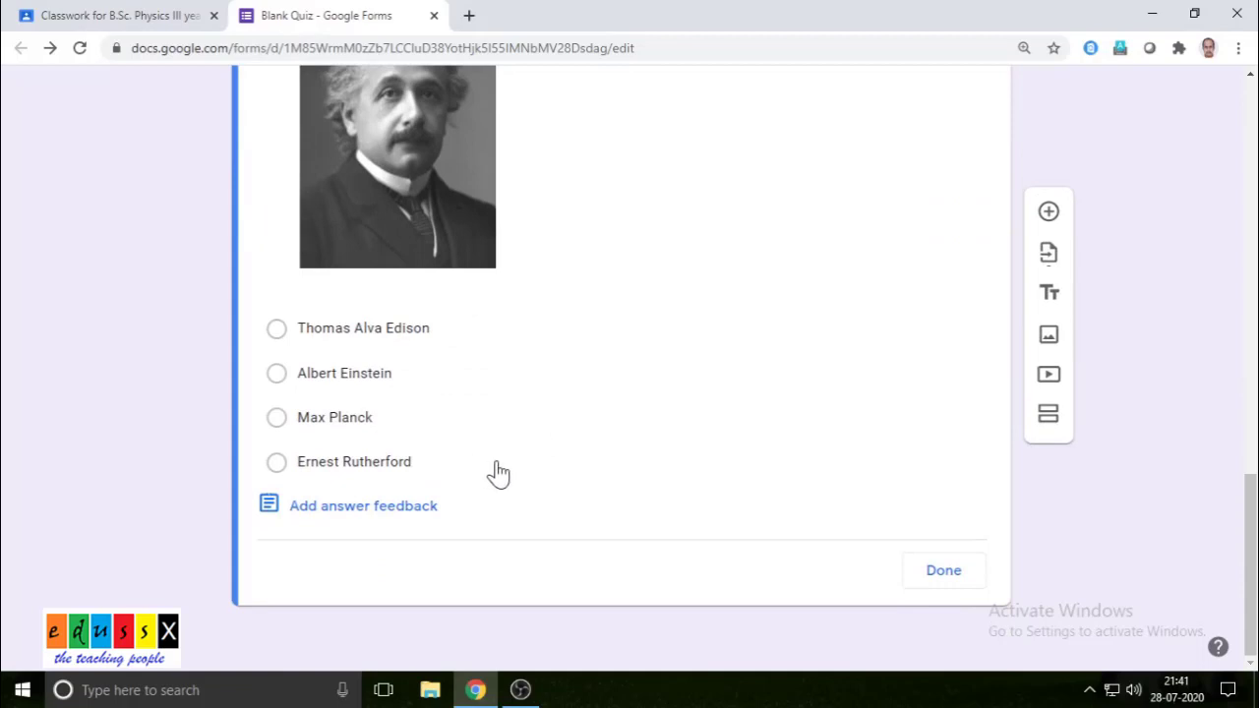
click(277, 374)
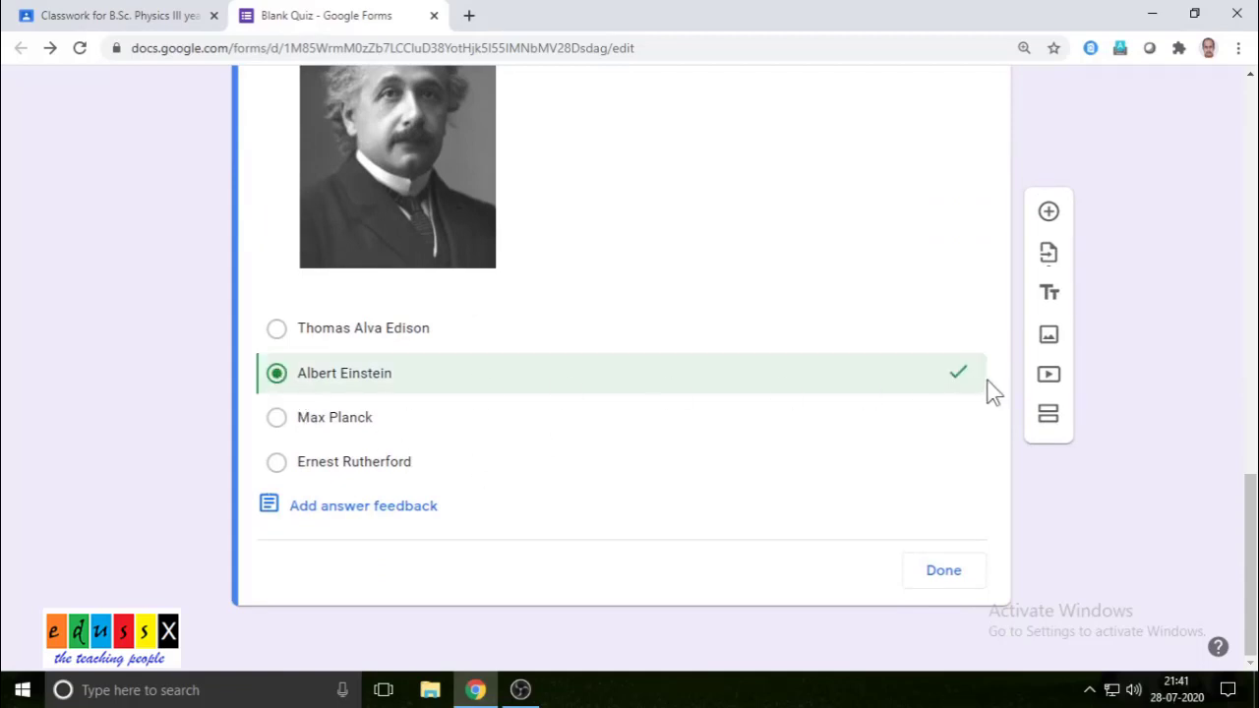
click(946, 584)
click(945, 571)
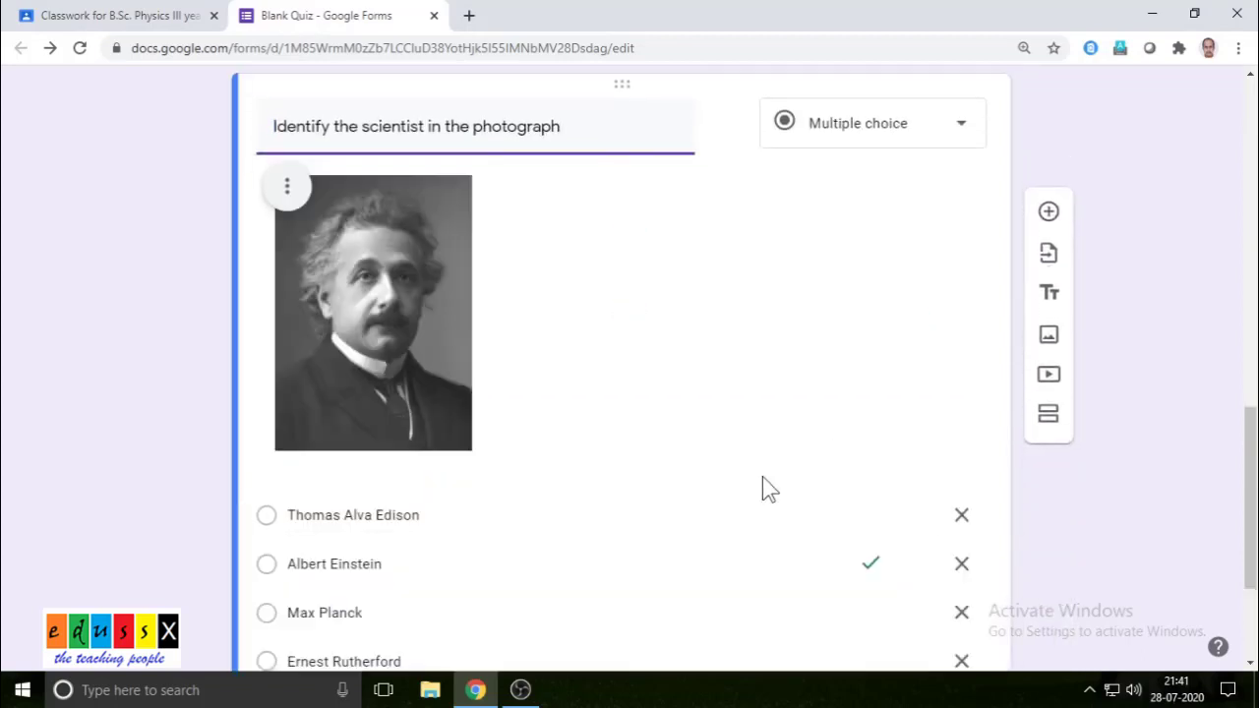
Preview the whole quiz as respondents see it, from the title to the submit area, and close the preview.
scroll(763, 476, up, 4)
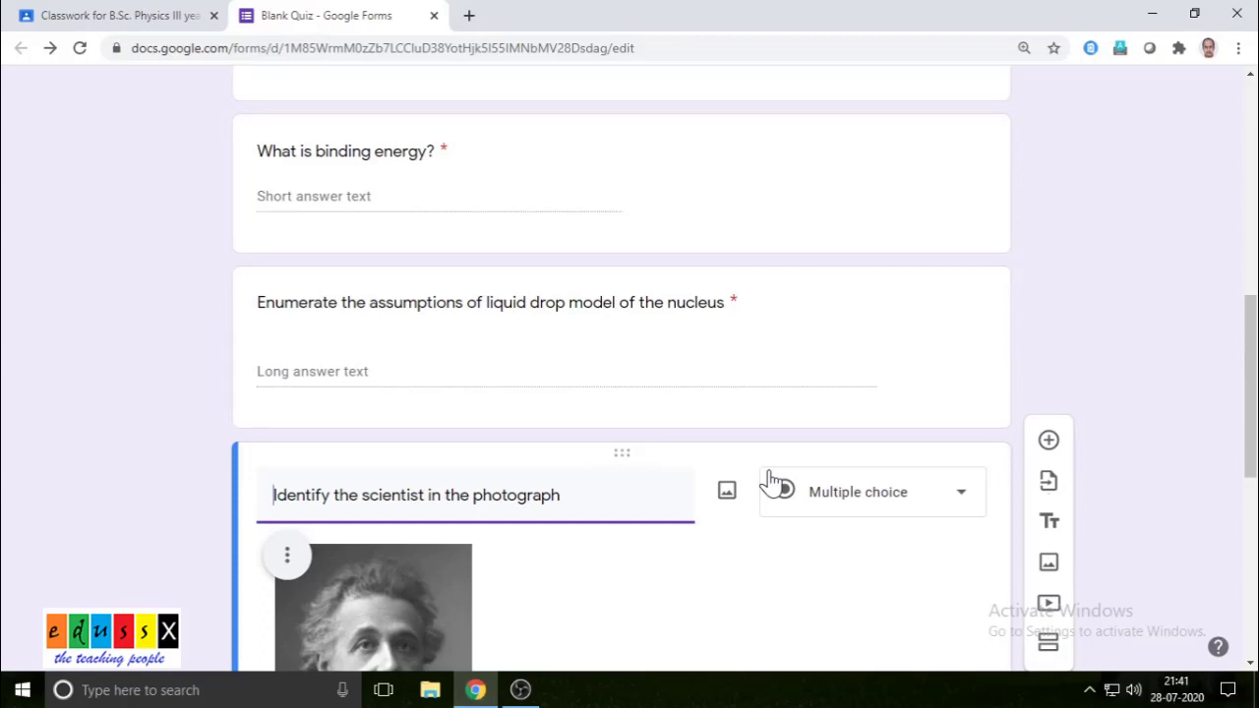
scroll(768, 472, up, 7)
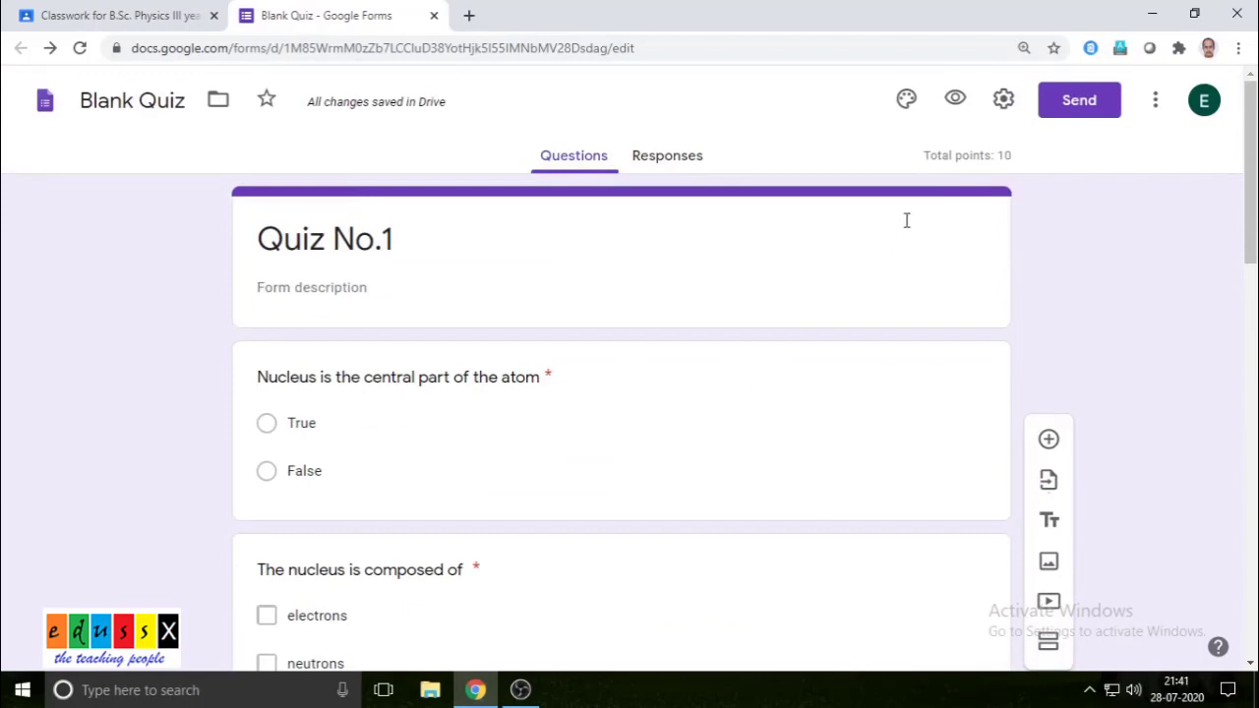
click(956, 103)
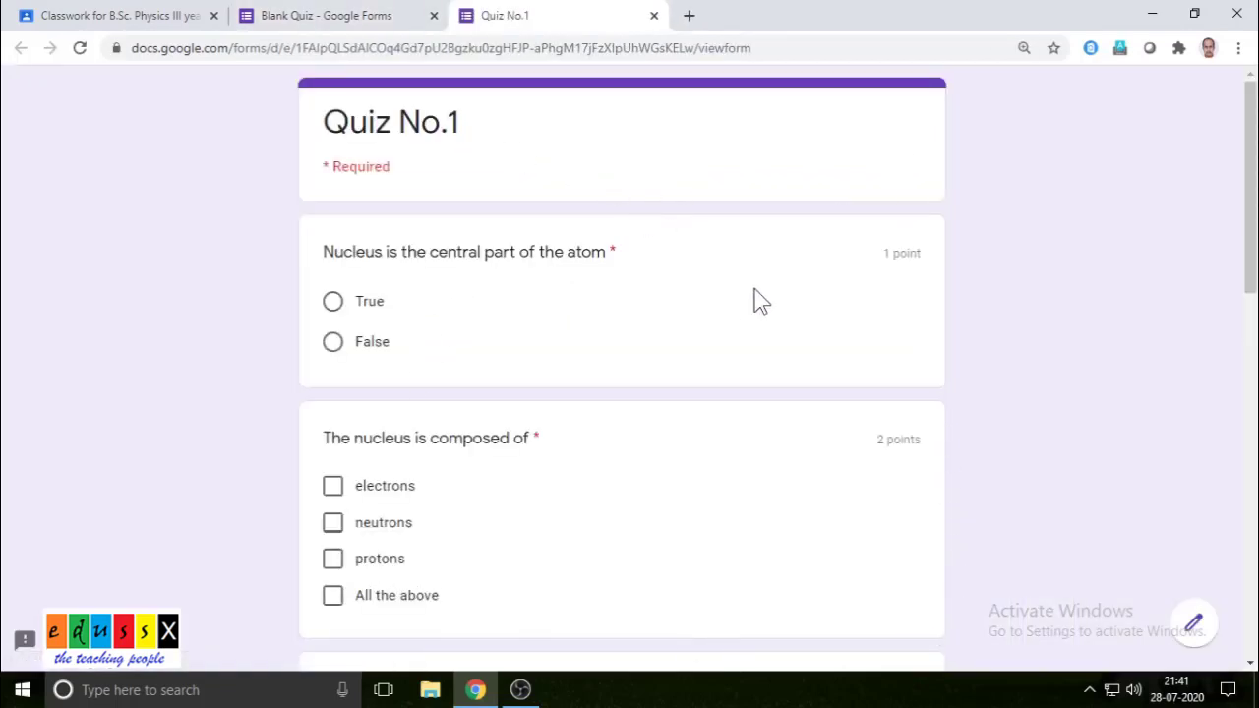
scroll(761, 301, down, 10)
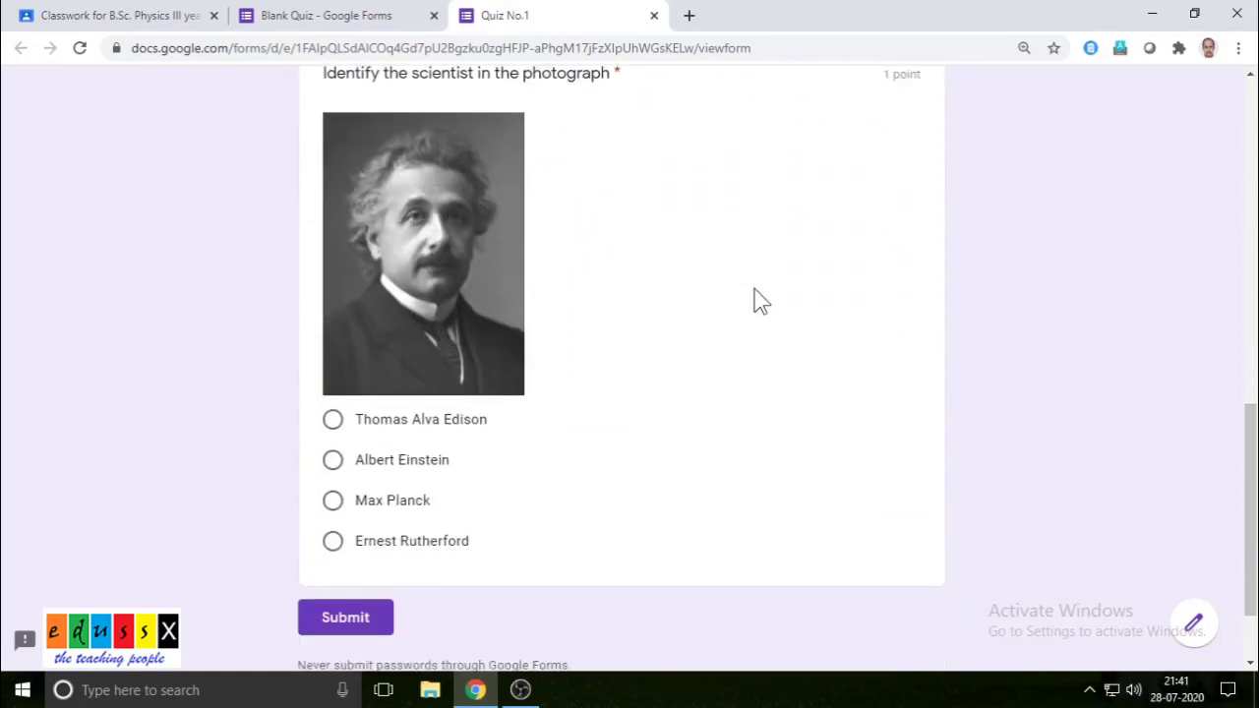
scroll(761, 301, down, 1)
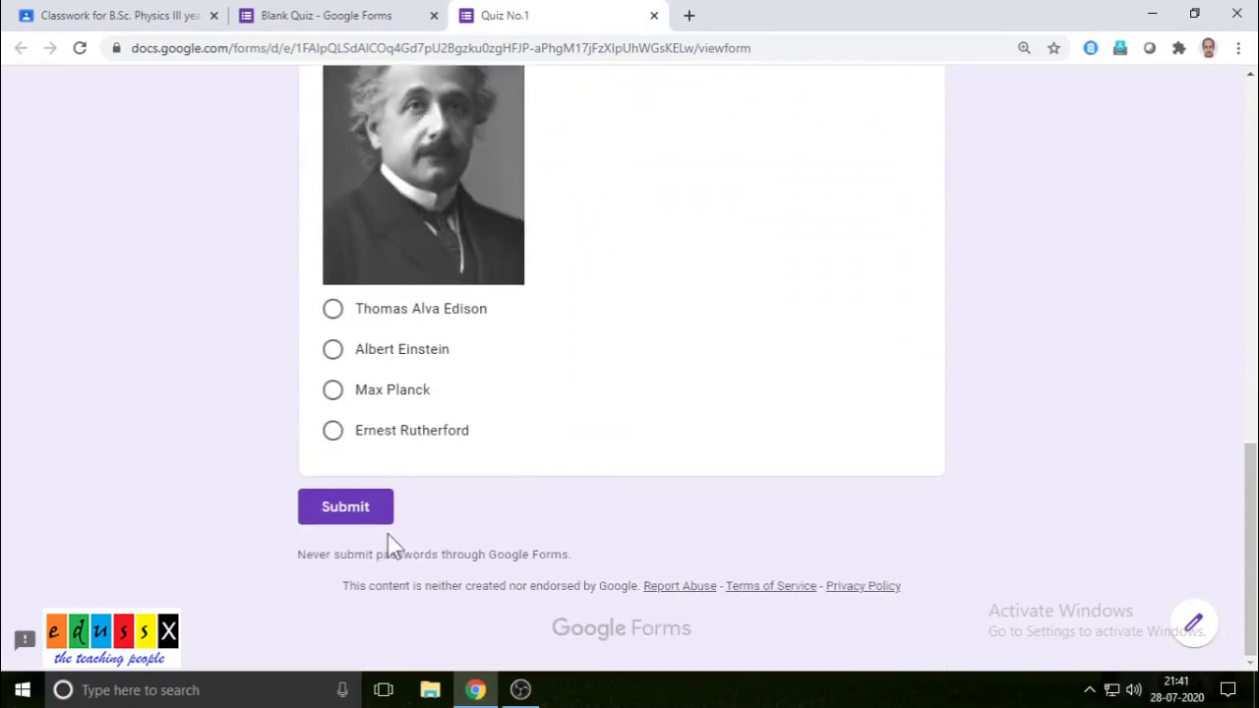
scroll(721, 429, up, 4)
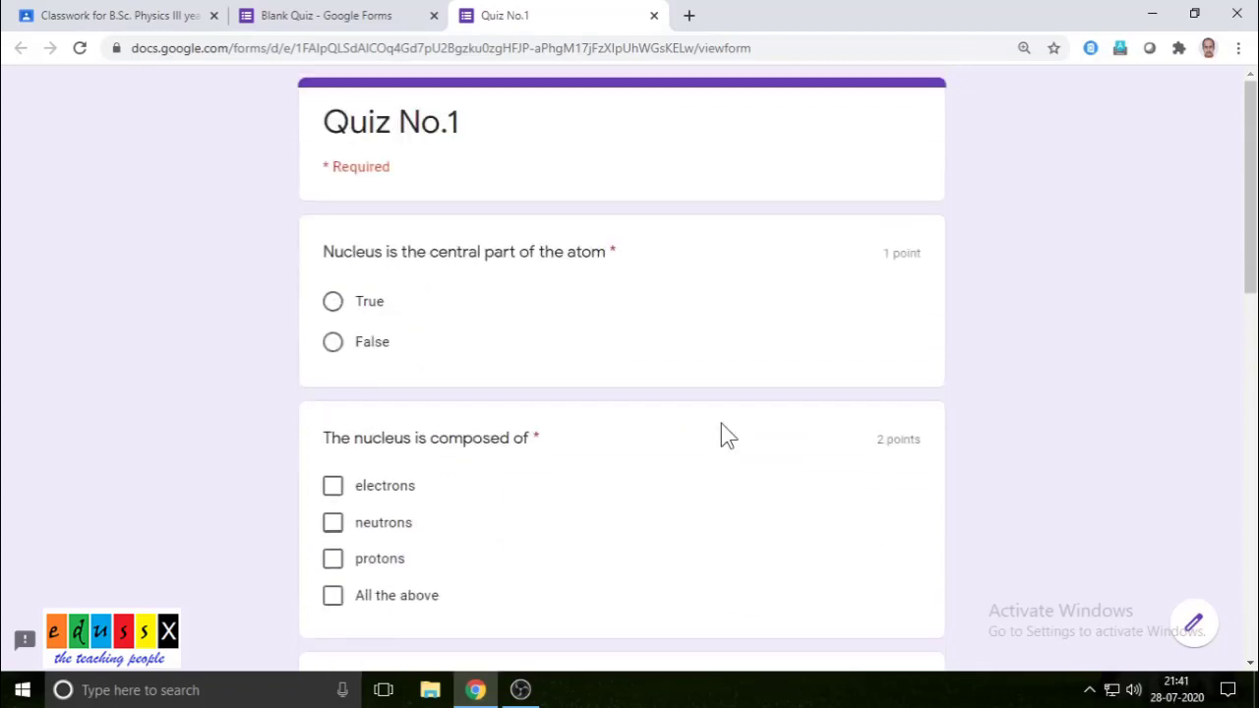
click(654, 17)
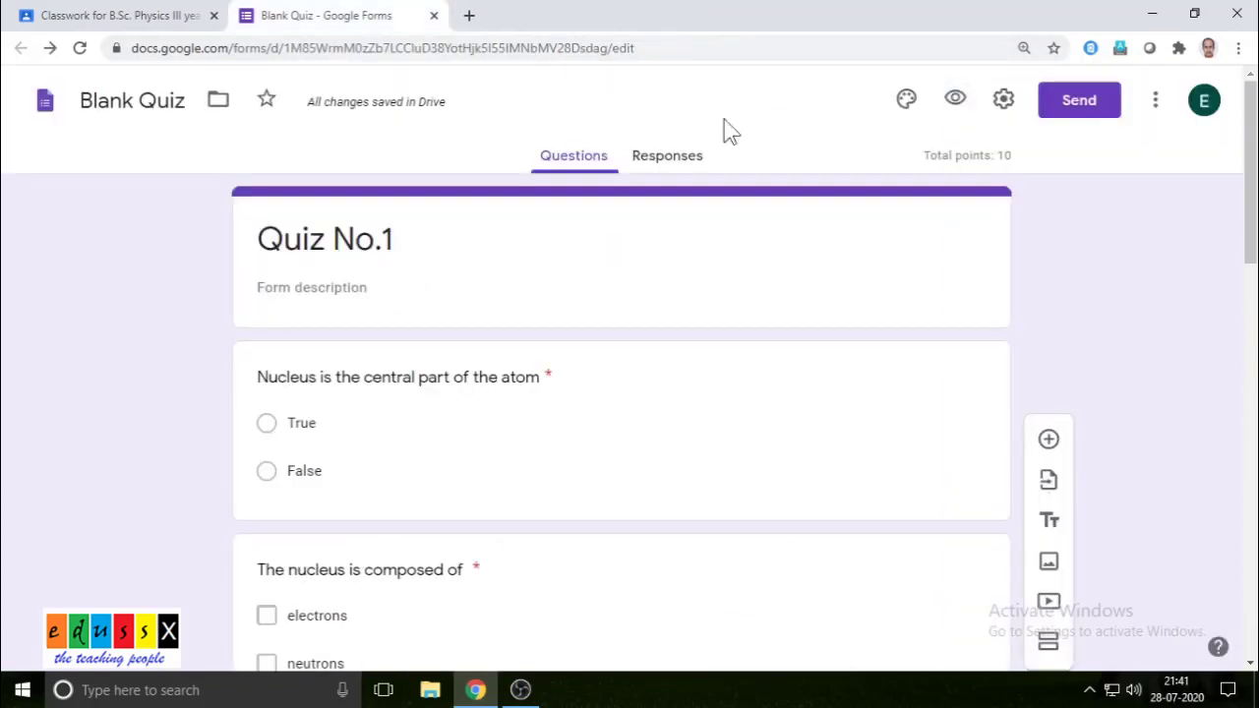
Try the indigo and orange theme colours, and insert the open-book header image from the Work and School themes.
click(905, 104)
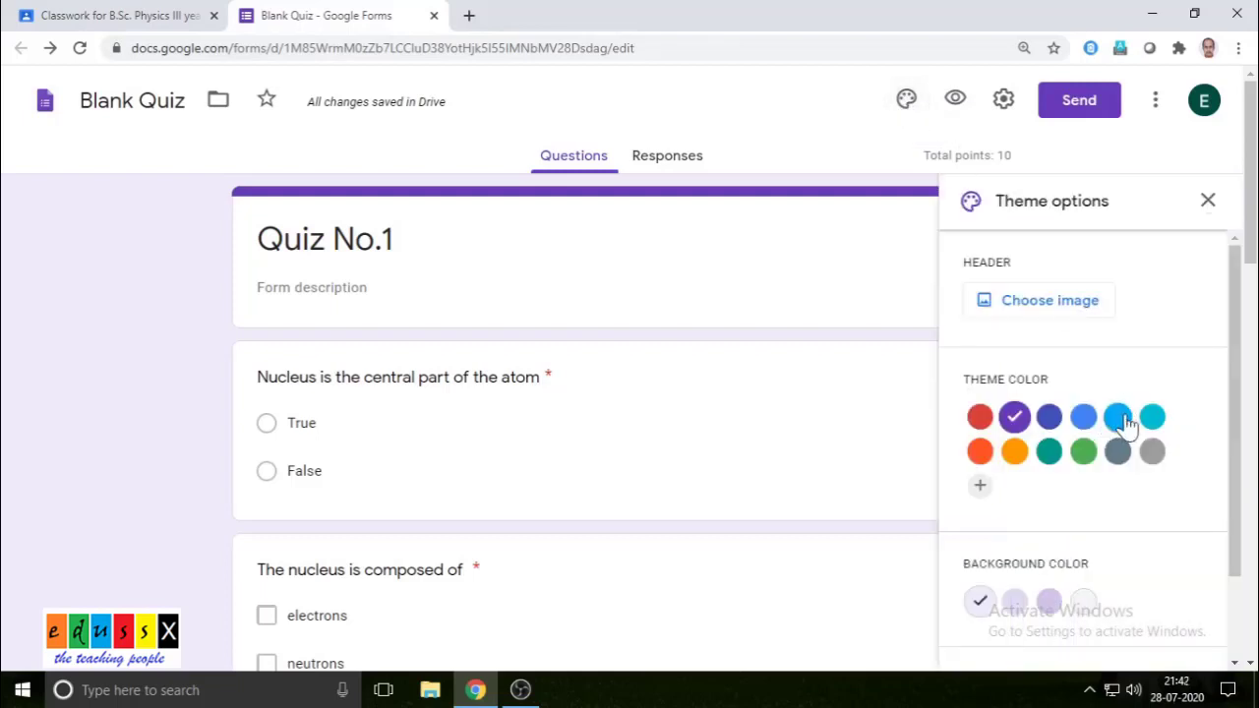
click(1050, 418)
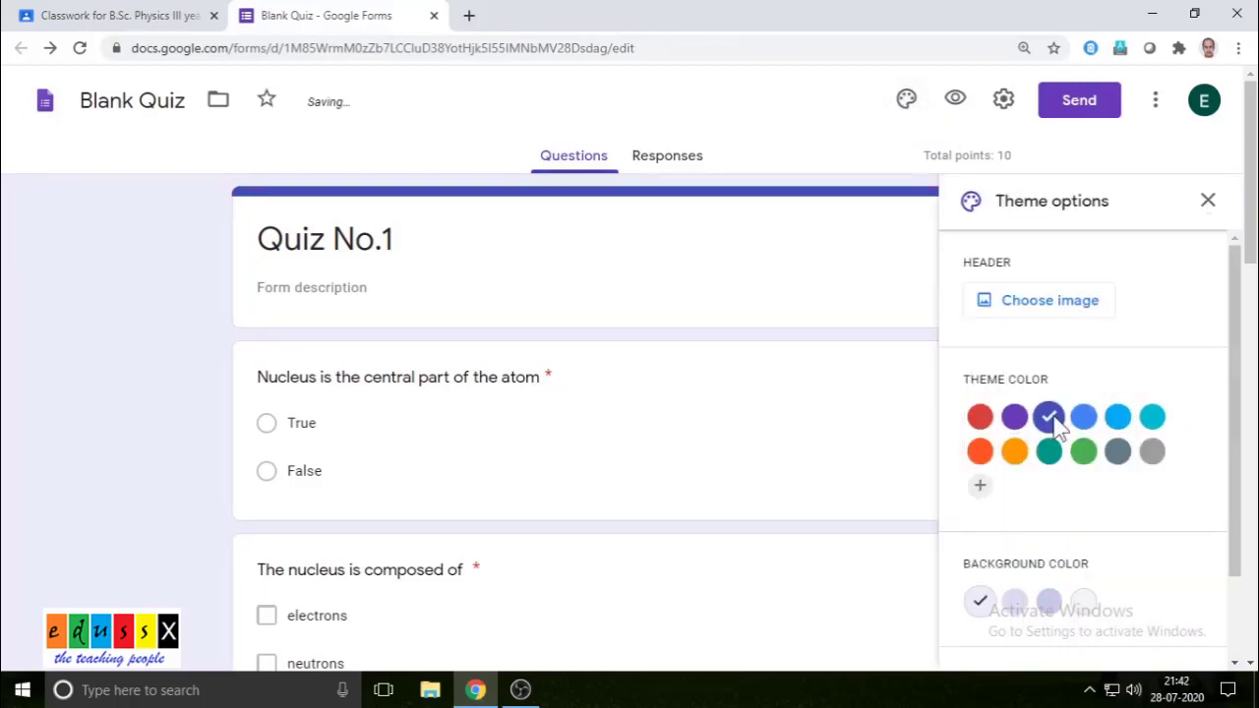
click(980, 452)
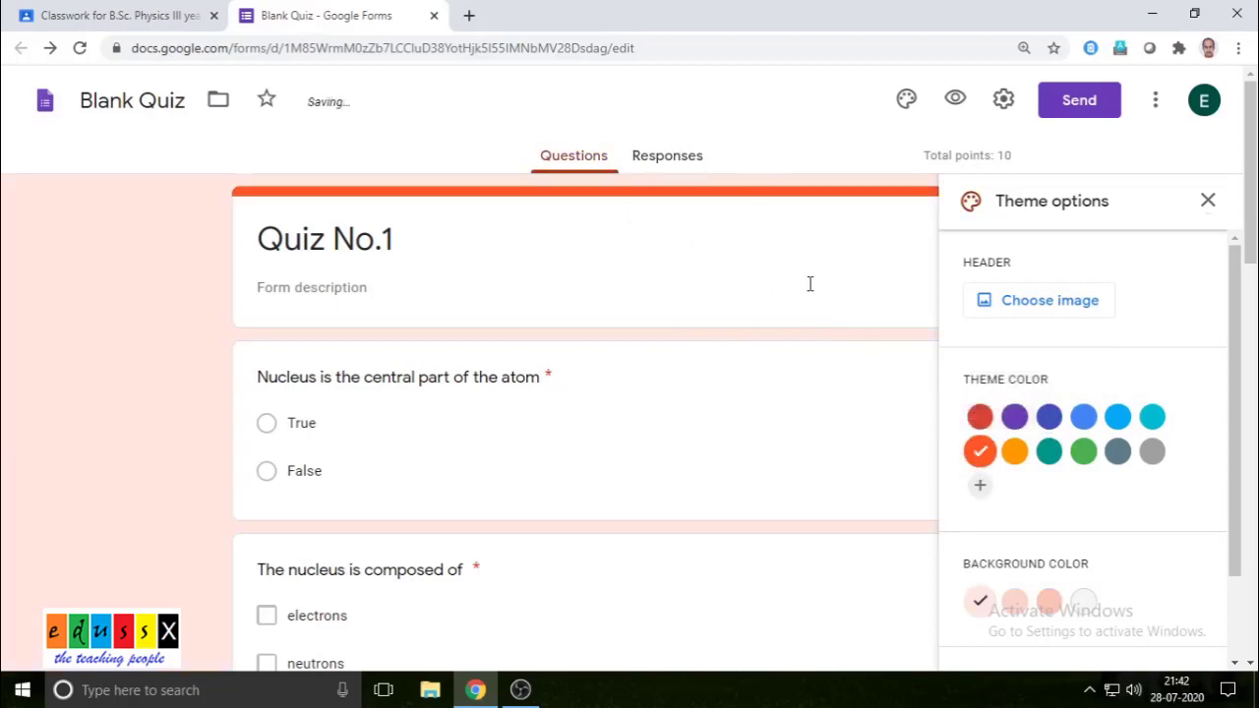
click(1023, 305)
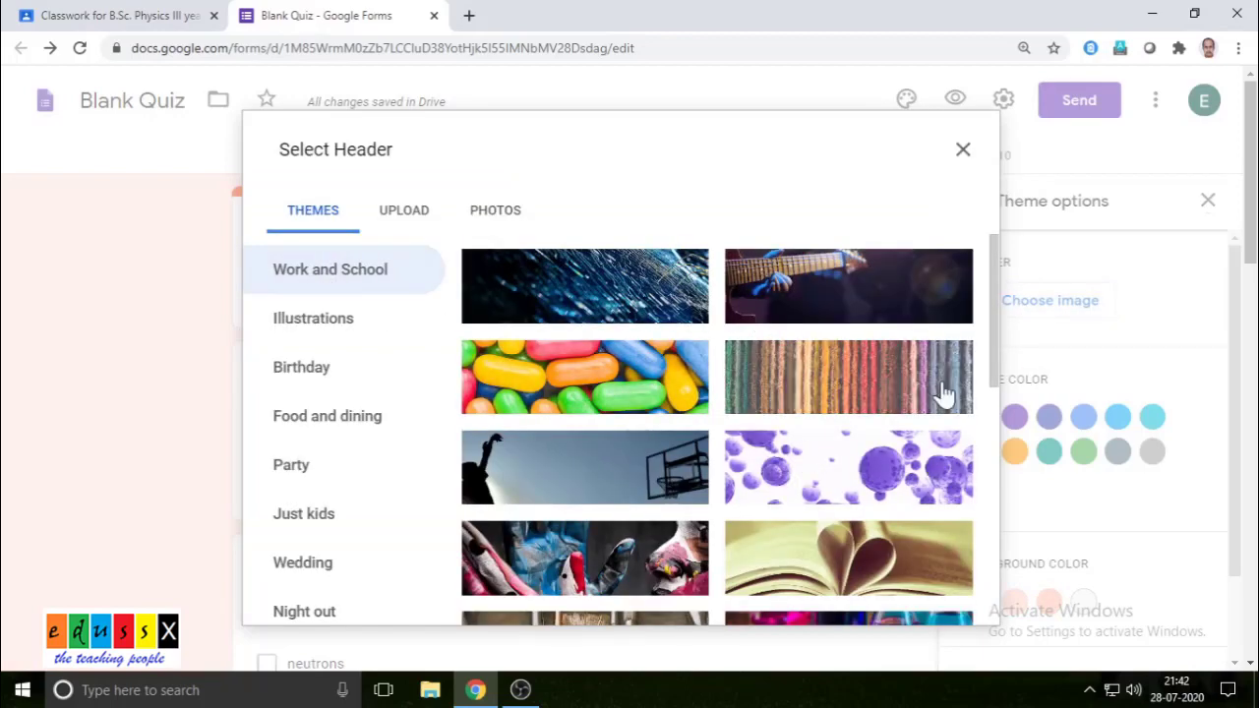
click(836, 563)
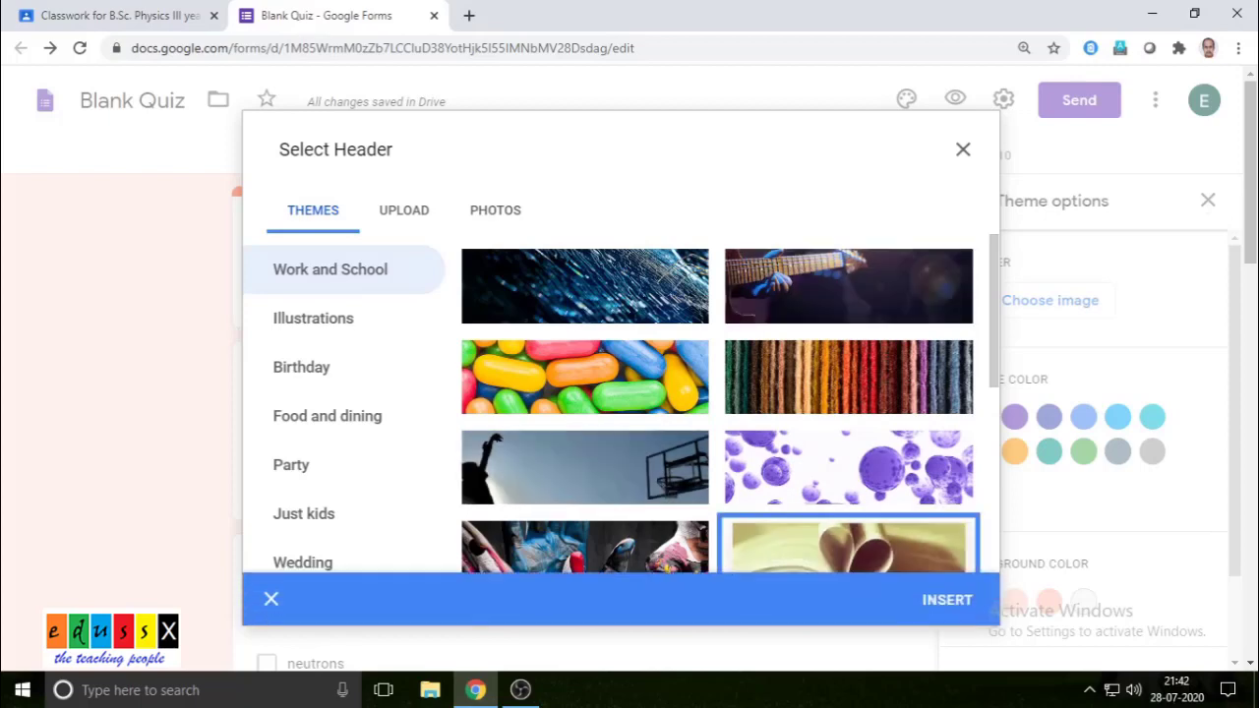
click(950, 597)
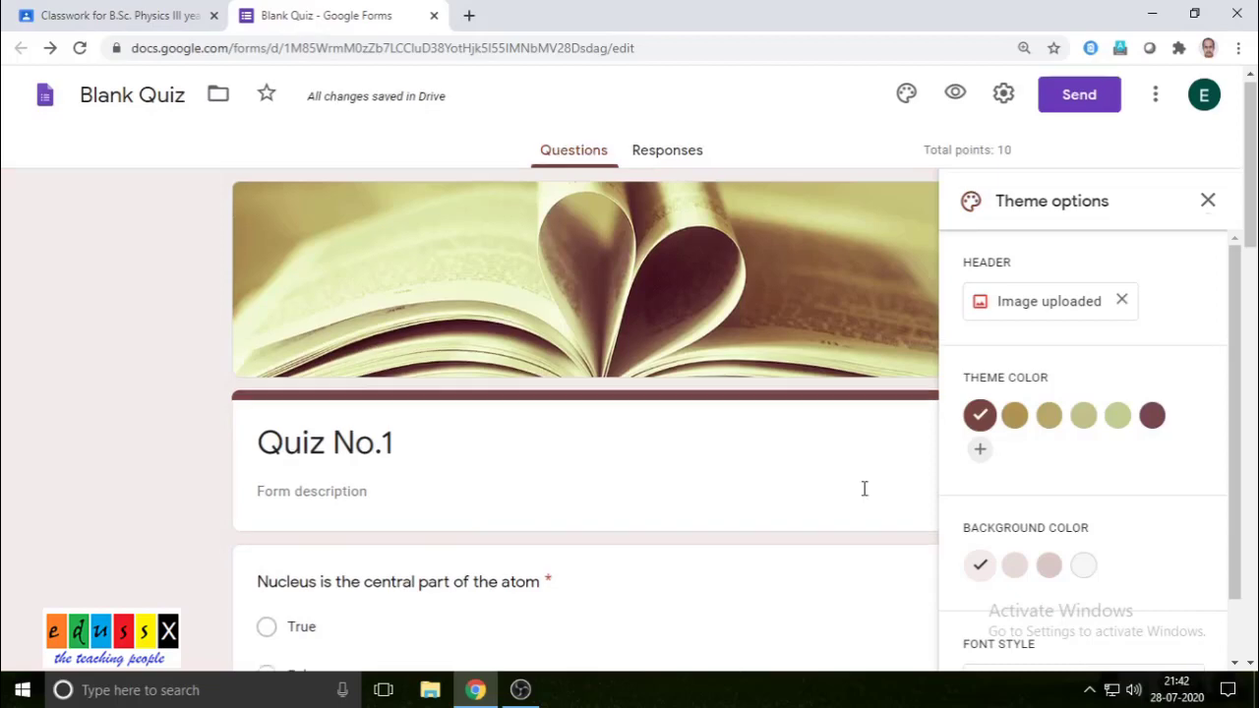
scroll(862, 497, down, 3)
click(1208, 201)
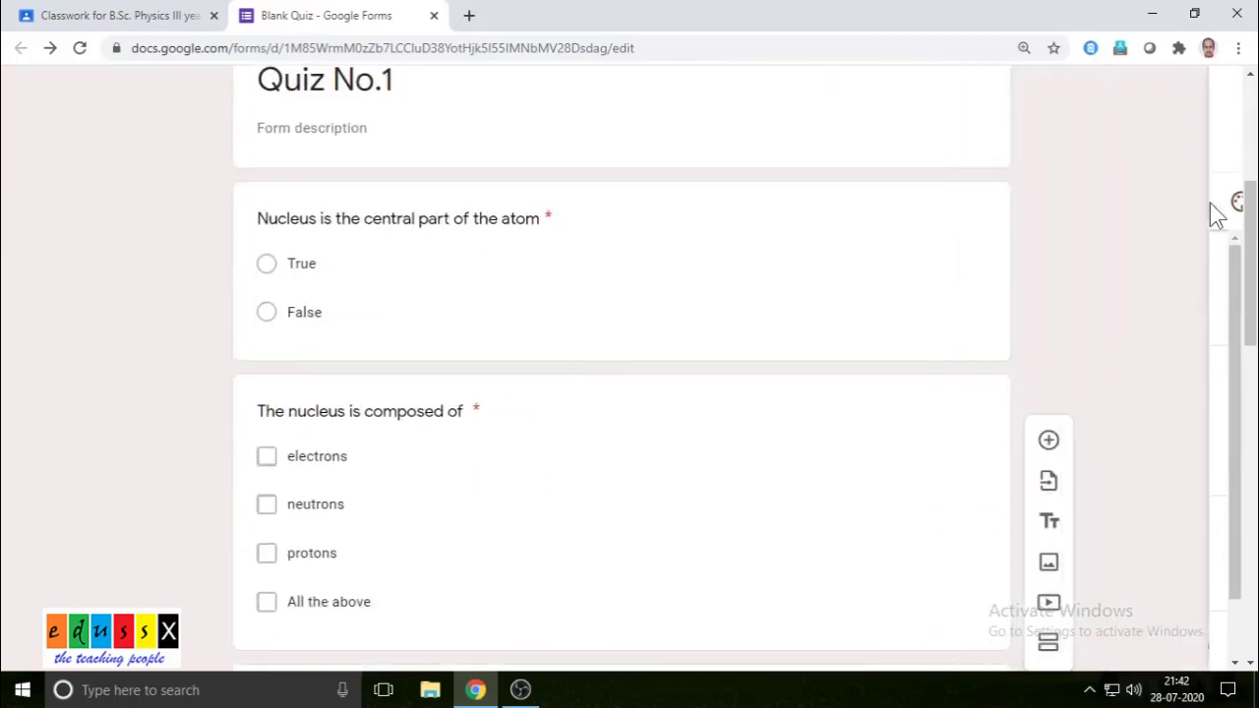
Look at the form picker for importing questions and the video insertion dialog, leaving both without choosing anything.
scroll(1054, 337, up, 3)
scroll(1106, 362, down, 1)
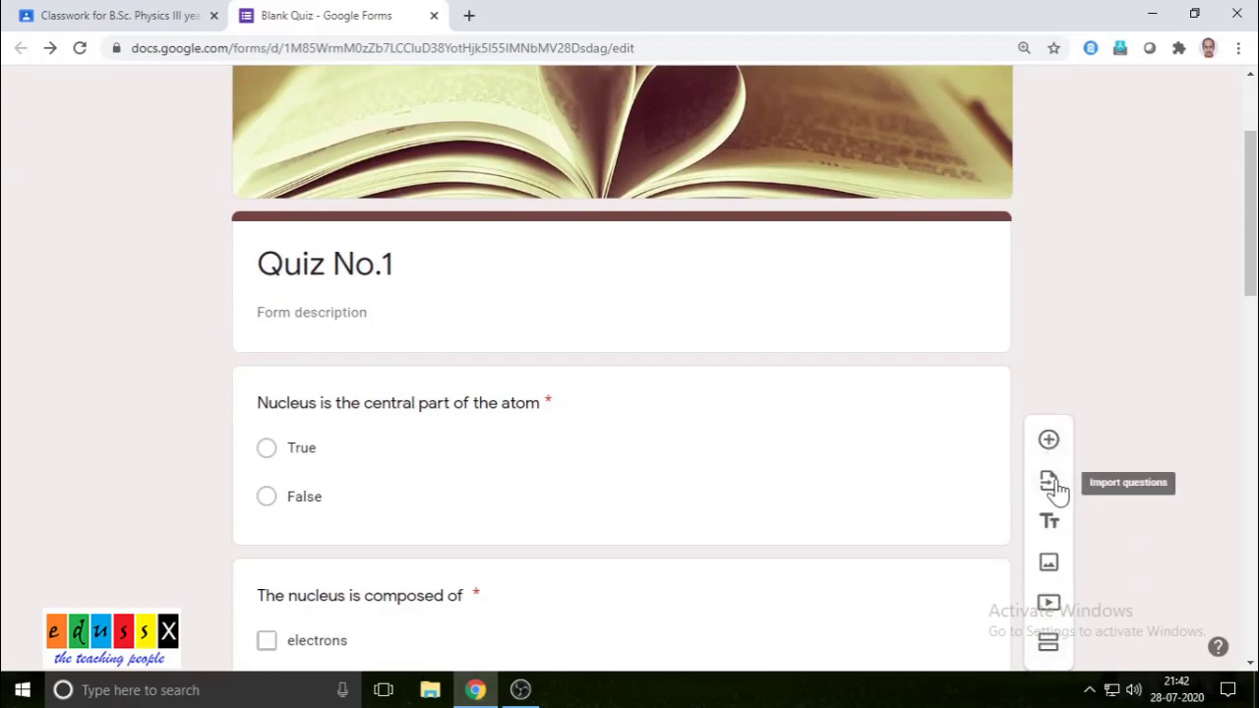
click(1049, 484)
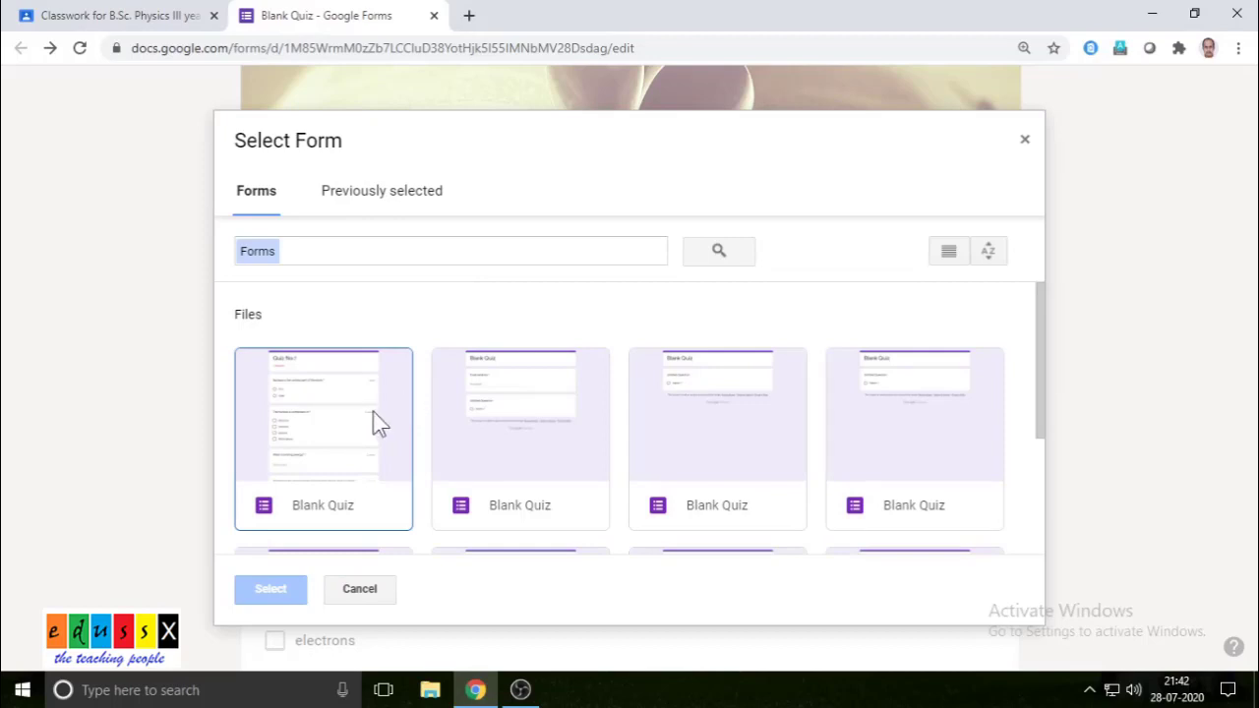
click(1025, 140)
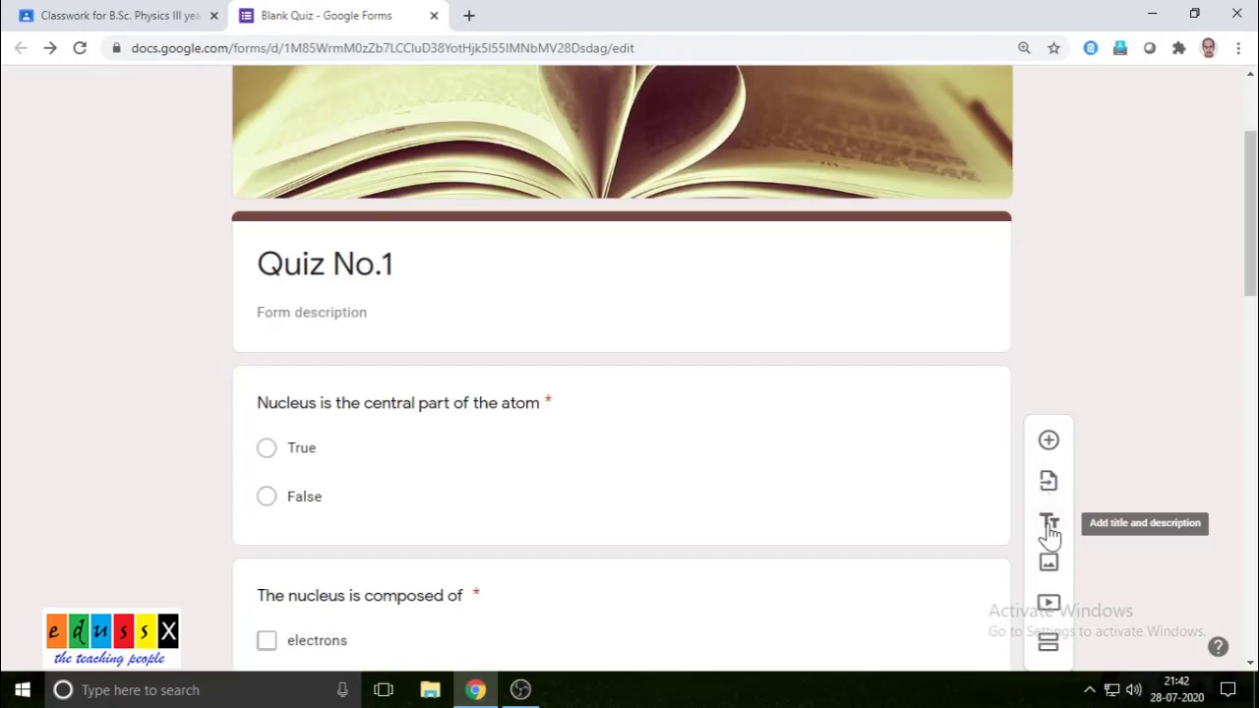
scroll(1067, 521, down, 1)
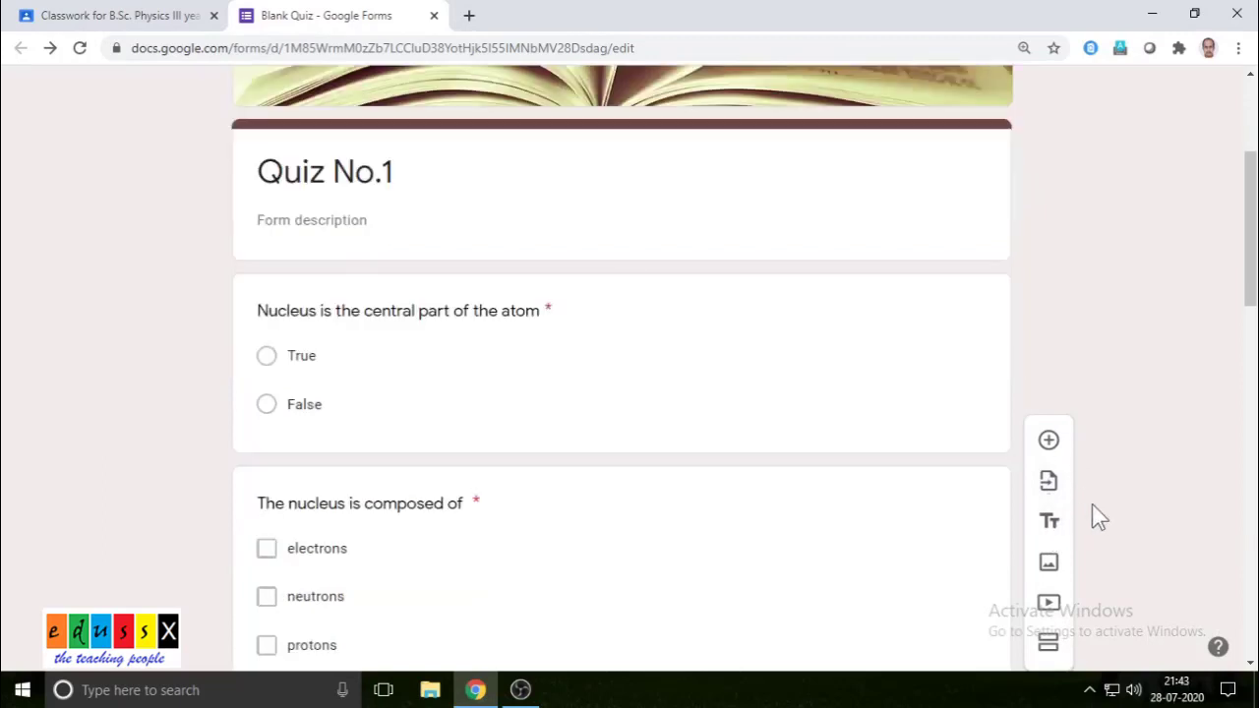
click(1048, 604)
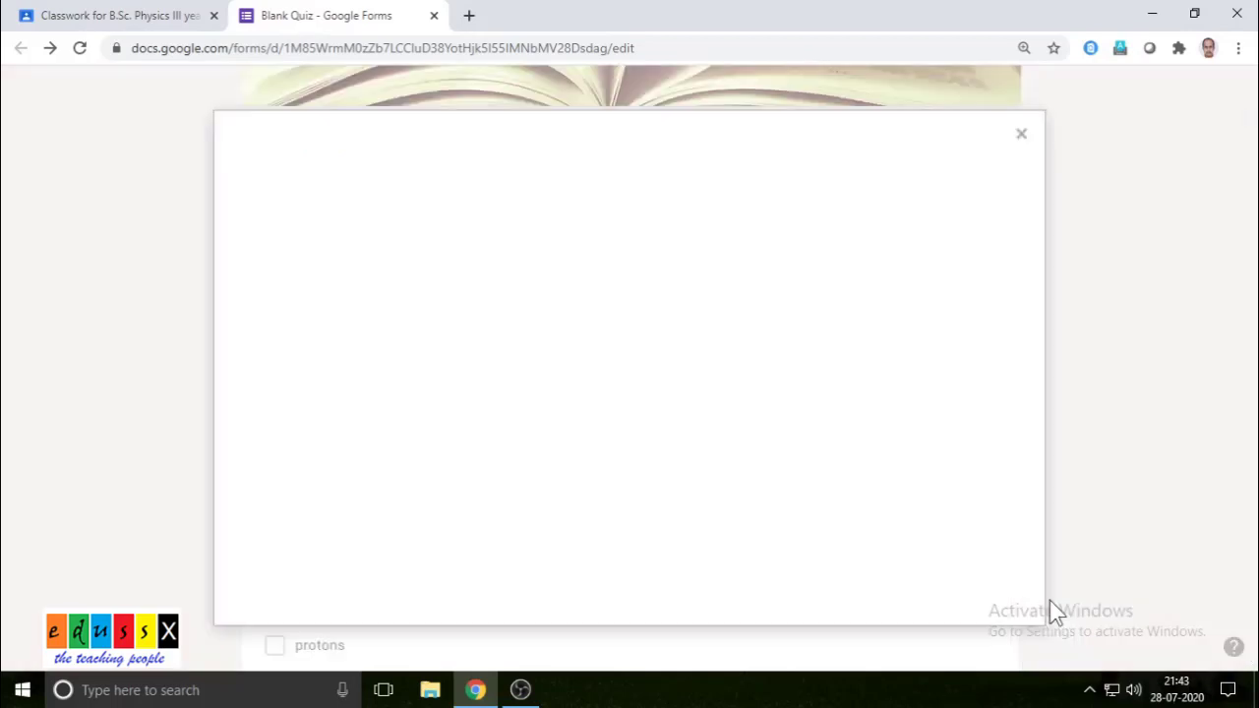
click(1026, 142)
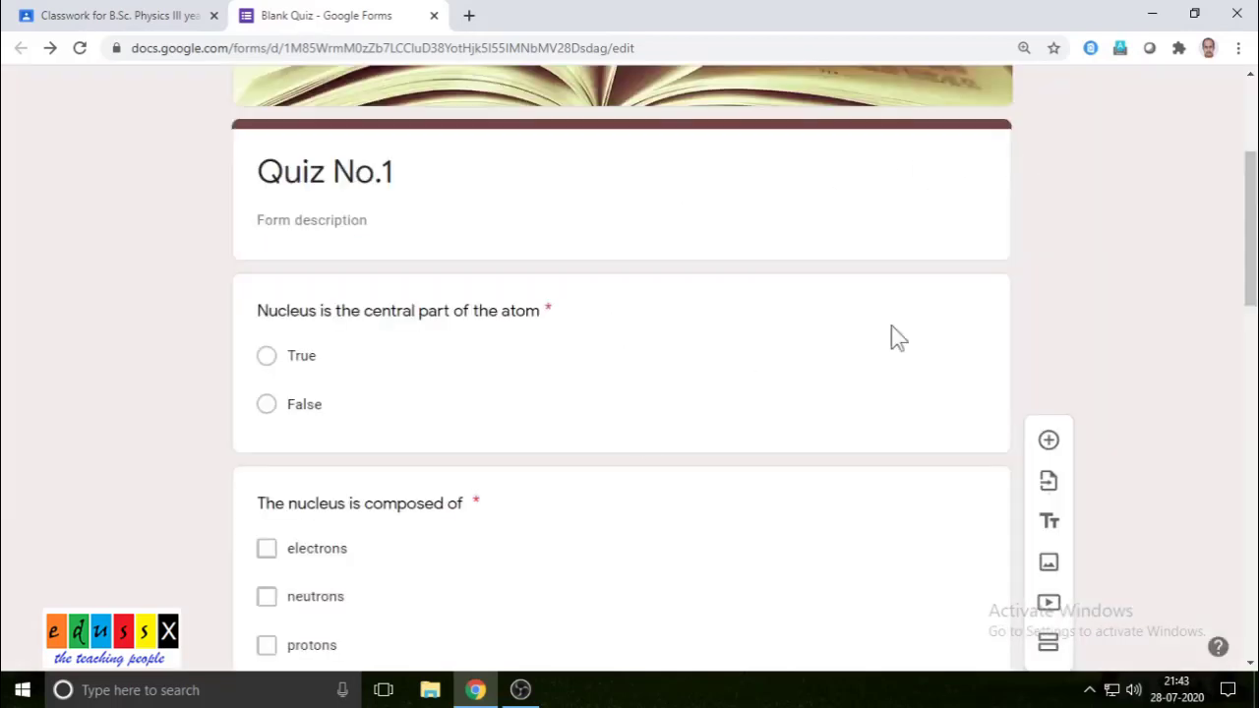
Add a new section at the end of the form, delete it, and return to the quiz header.
scroll(905, 365, down, 10)
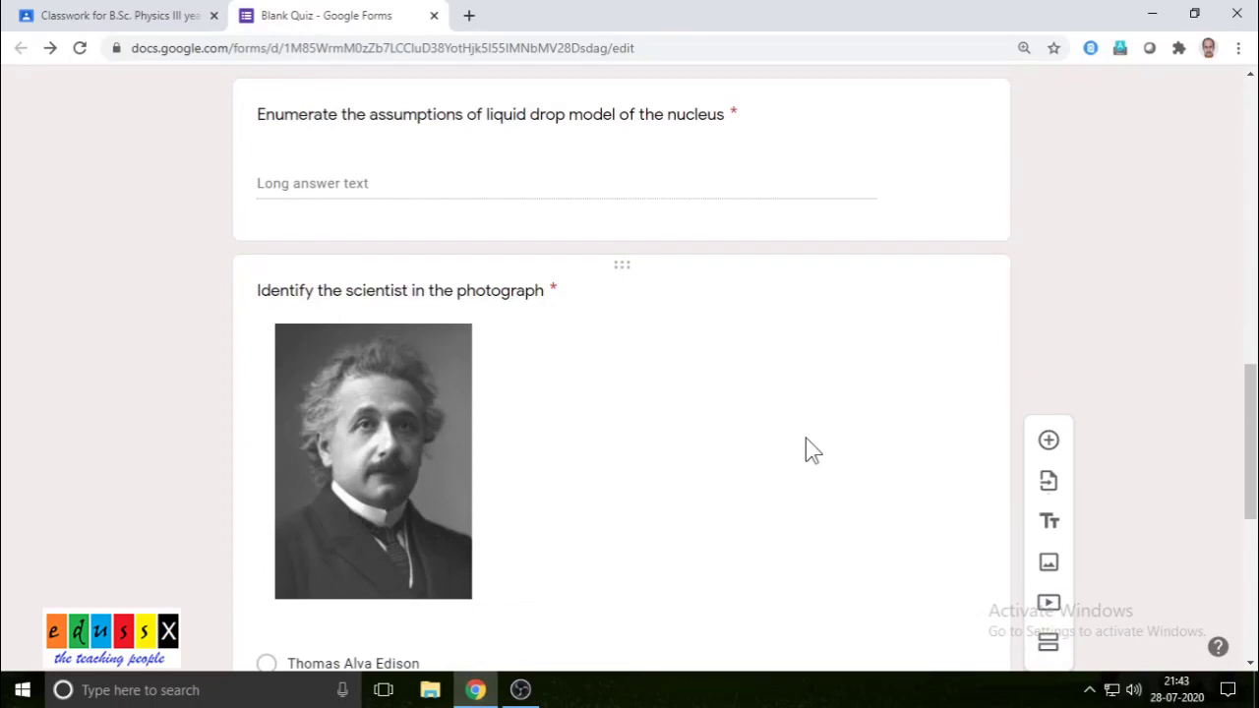
scroll(806, 449, down, 1)
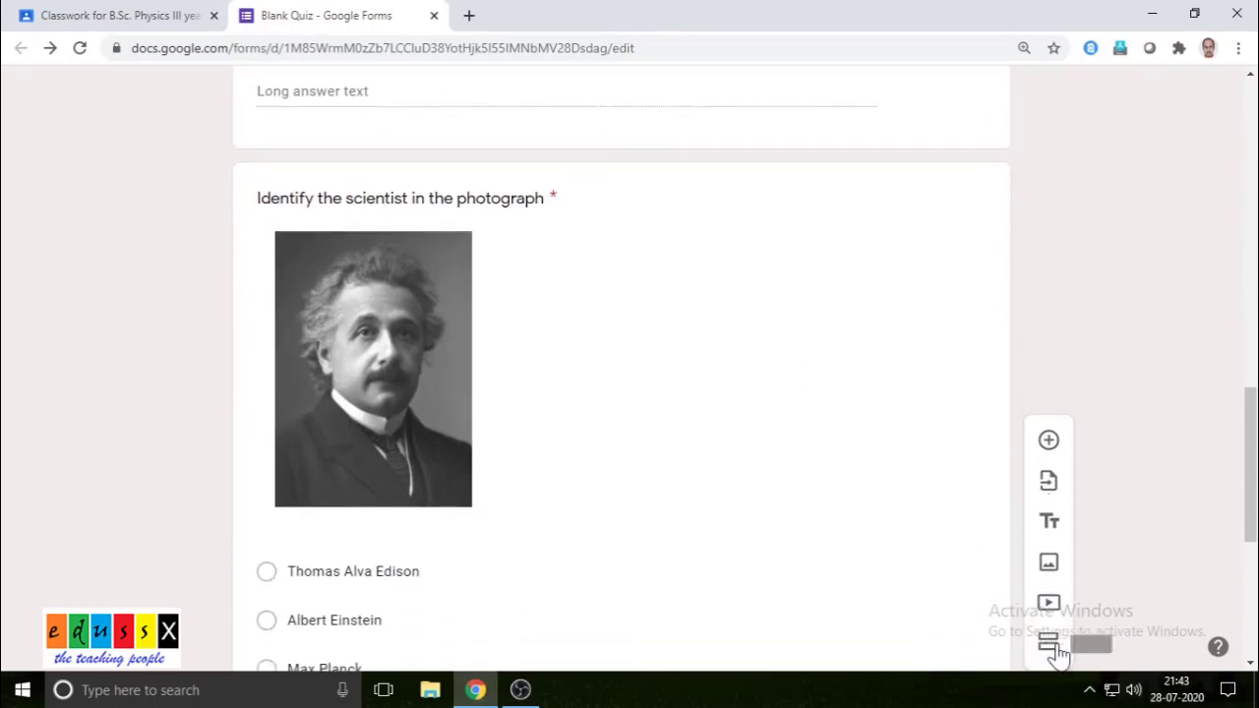
click(1048, 645)
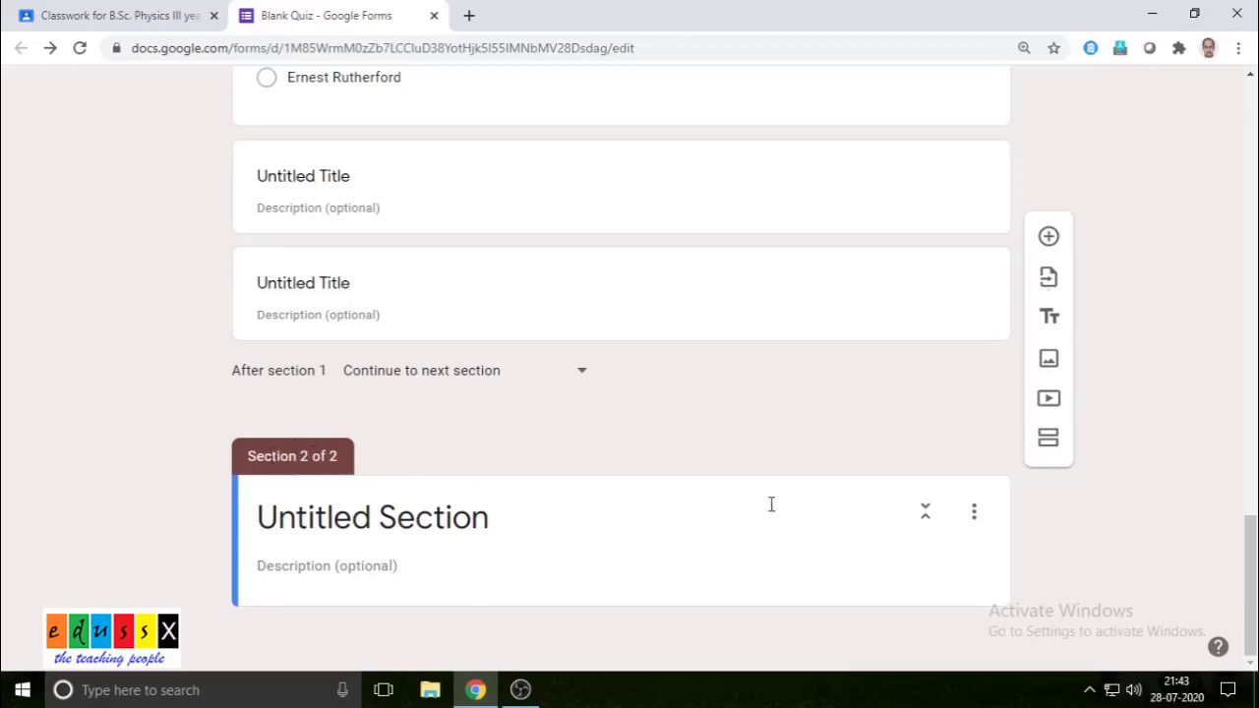
click(974, 515)
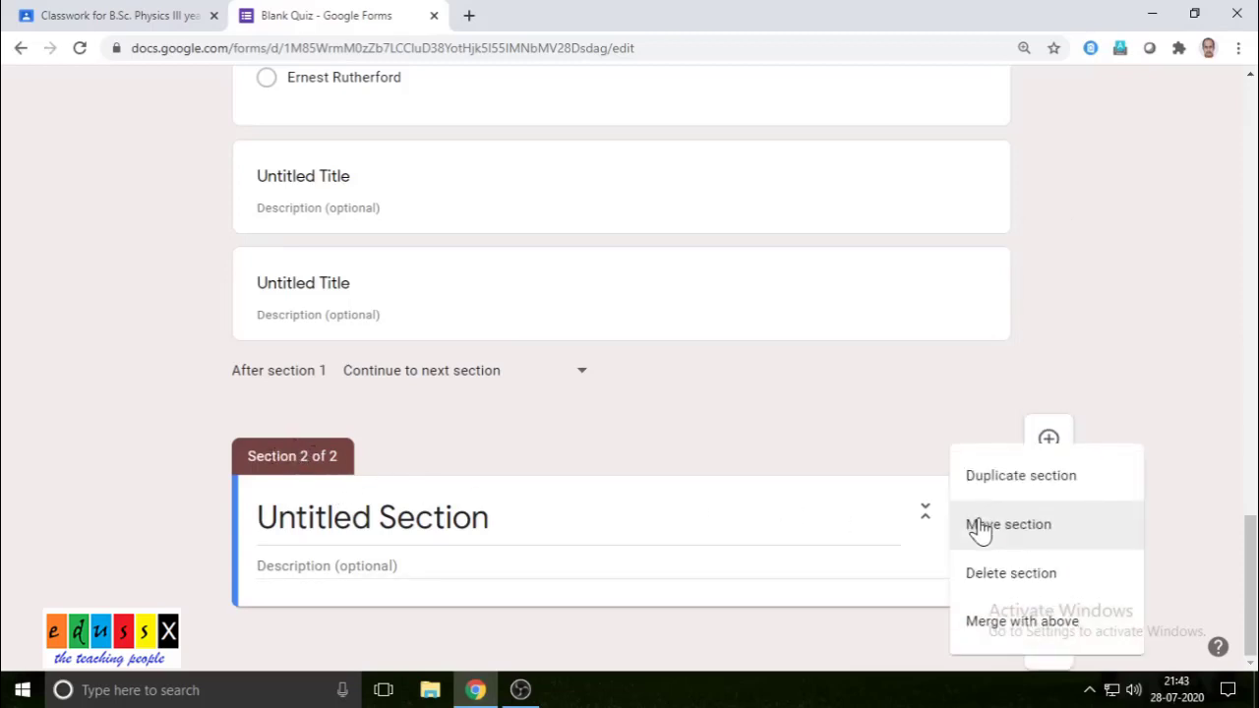
click(991, 585)
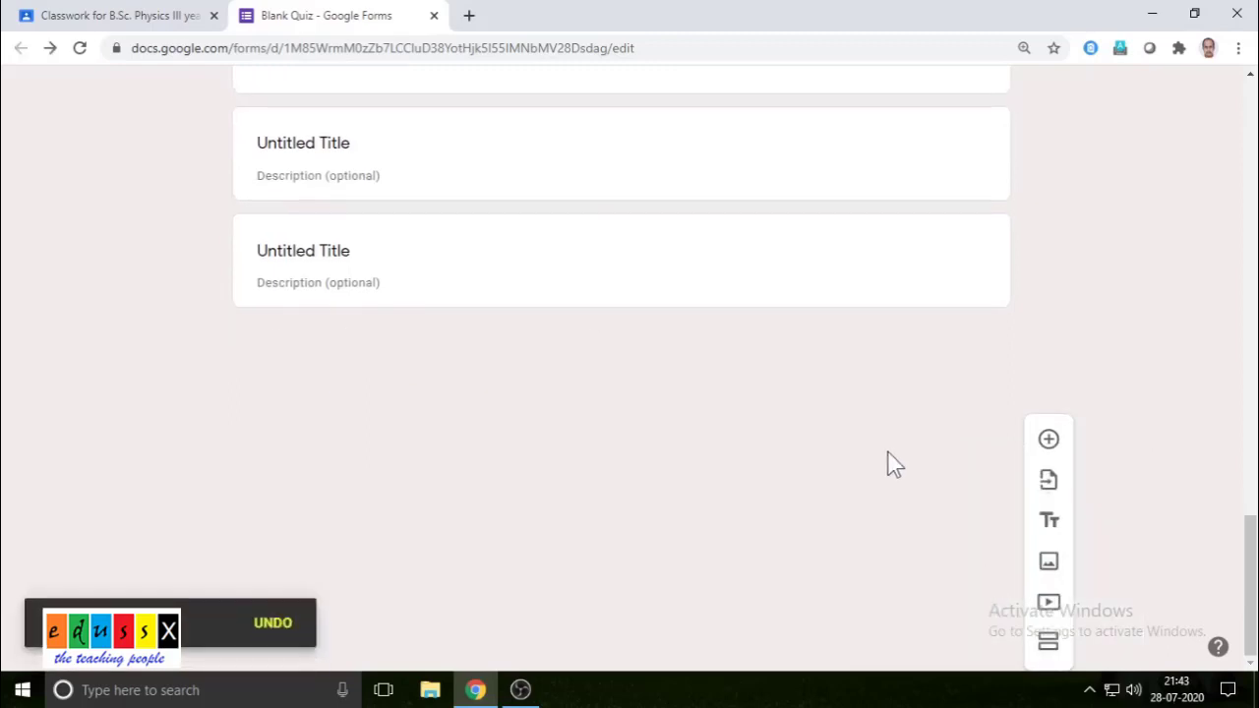
scroll(888, 454, up, 2)
scroll(889, 453, up, 2)
scroll(888, 452, up, 7)
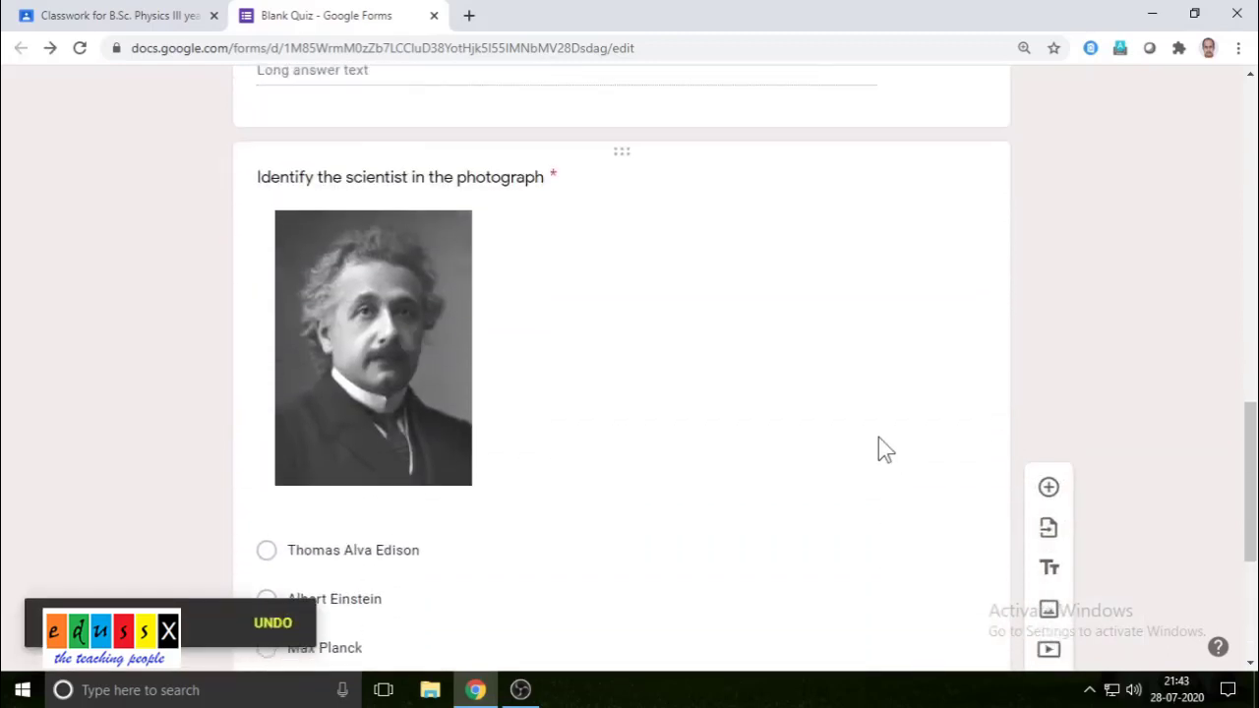
scroll(694, 433, up, 10)
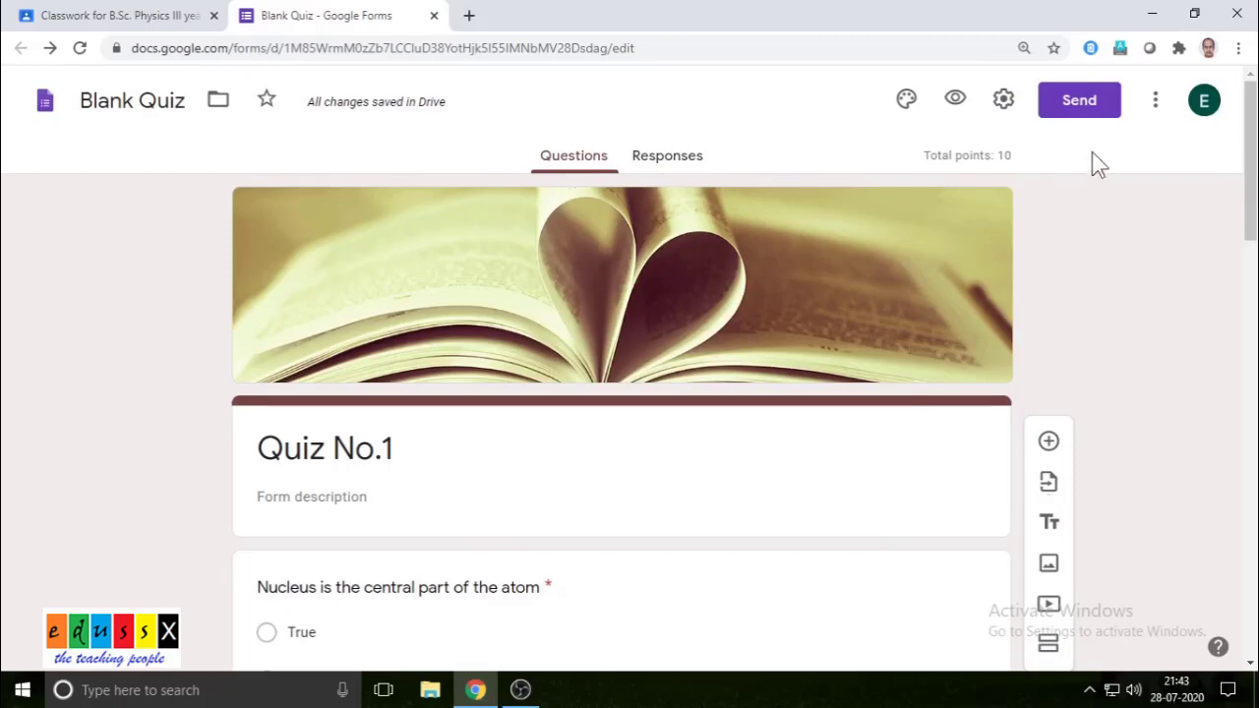
Set the quiz grades to be released later, after manual review, and save the form settings.
click(1004, 101)
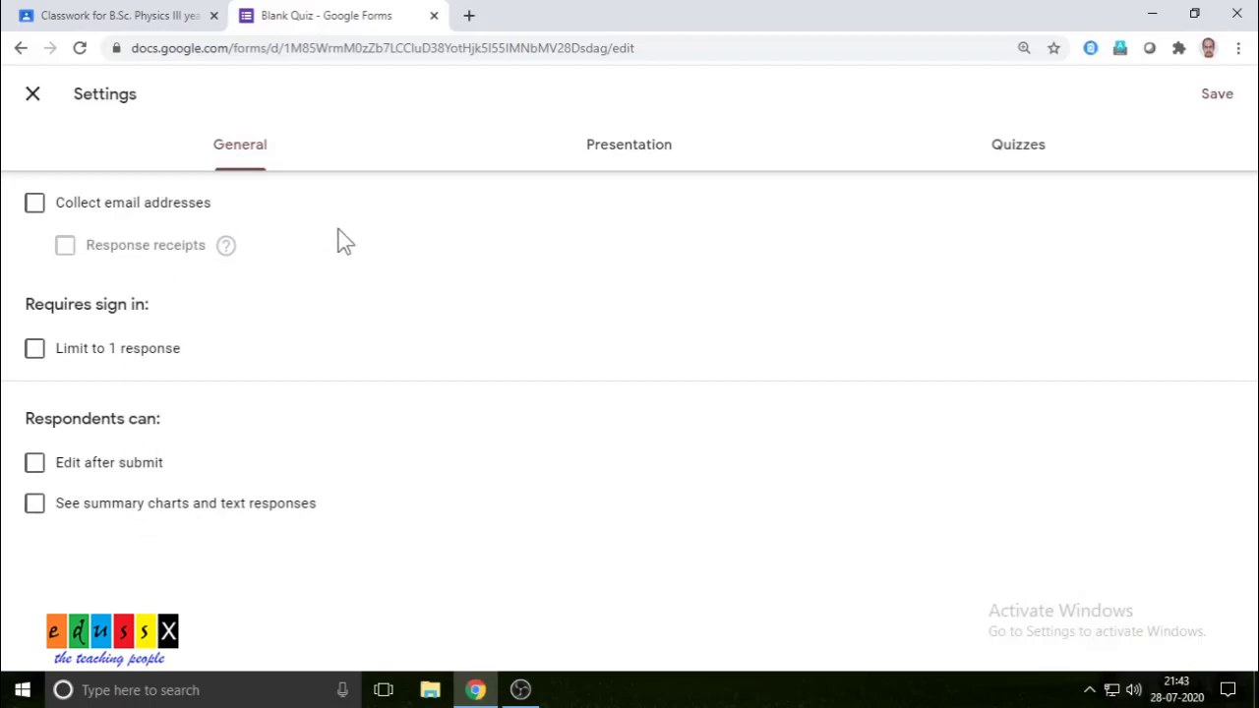
click(1023, 153)
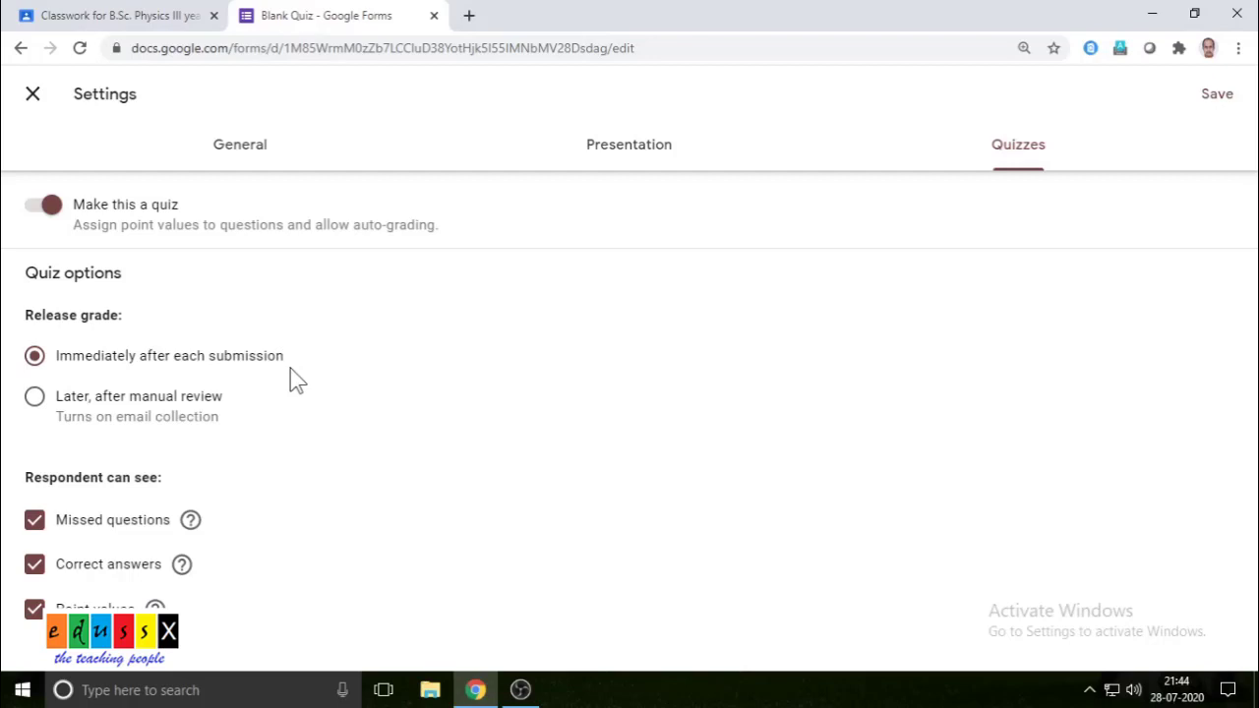
click(39, 411)
click(1223, 110)
click(1212, 99)
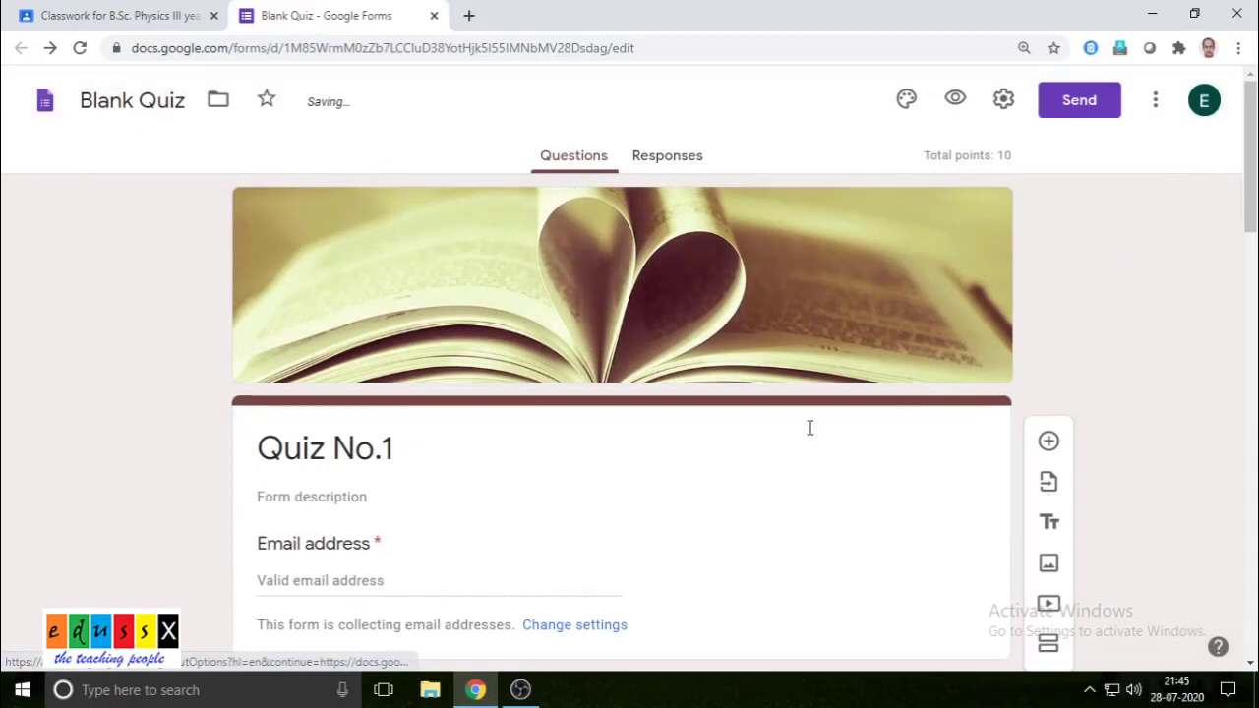
Add a required short-answer question "Name of the student" directly below the quiz header, before the nucleus question.
scroll(767, 438, down, 2)
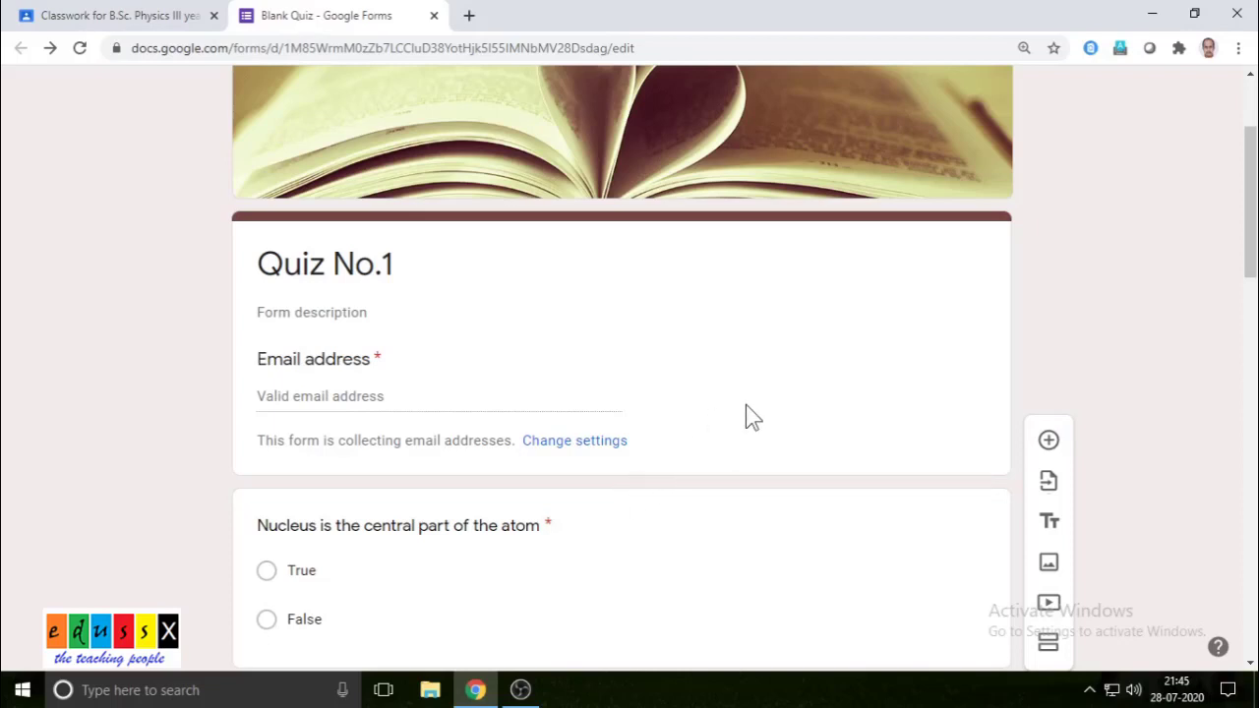
click(548, 397)
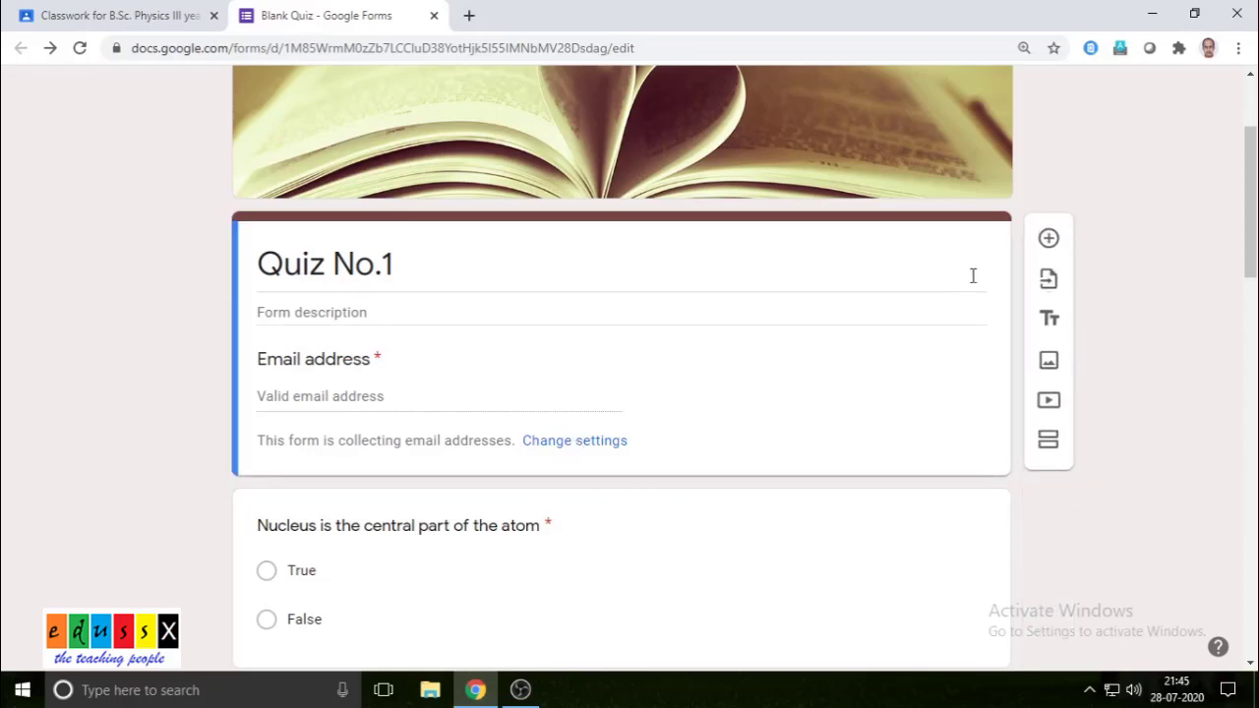
click(1049, 239)
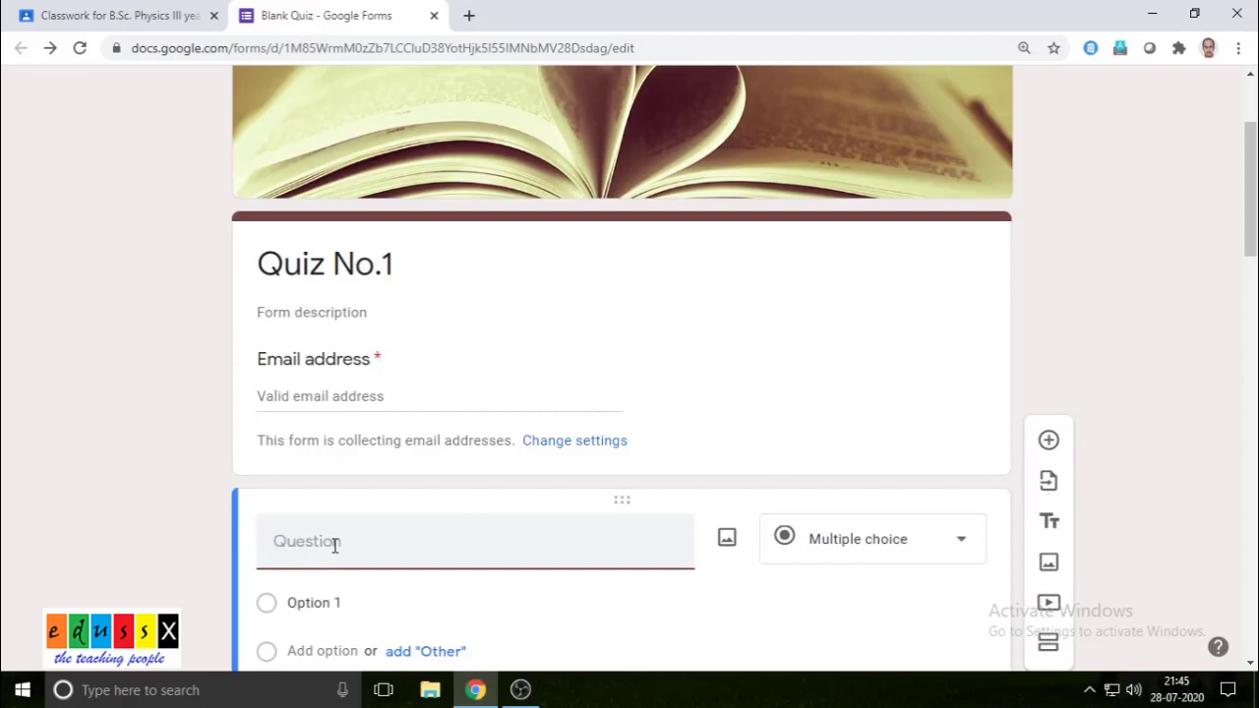
text(Name of the student)
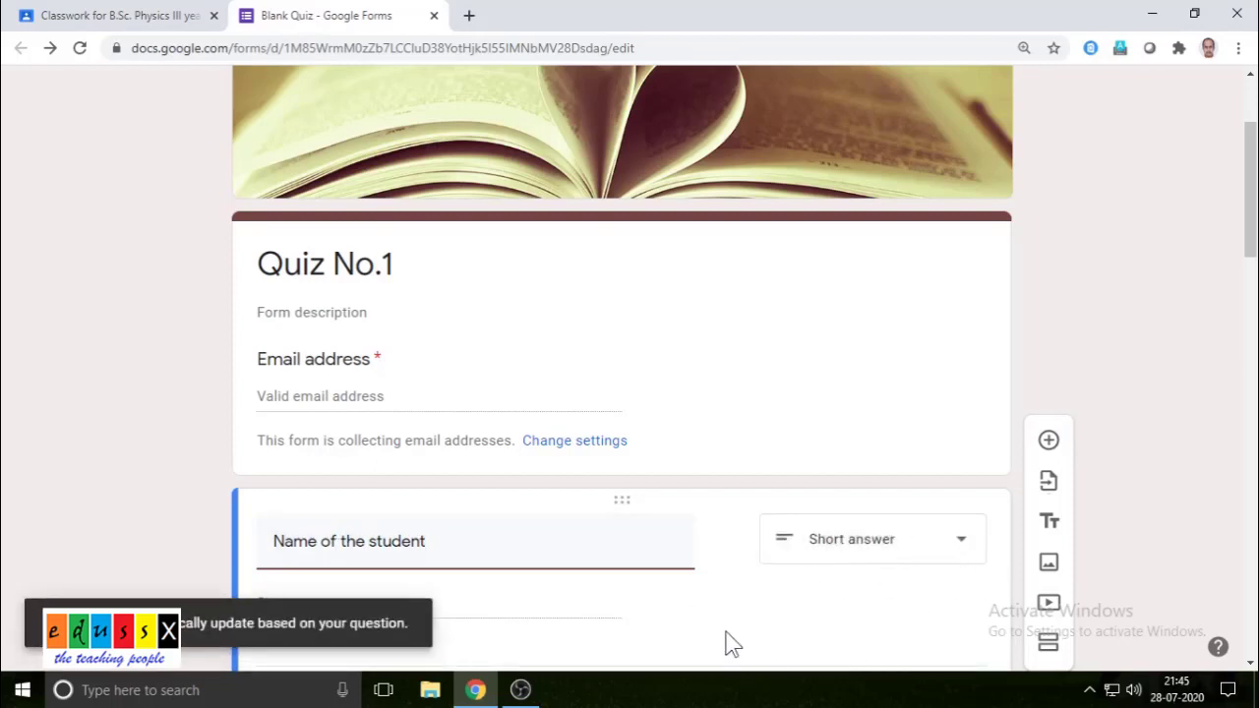
click(959, 541)
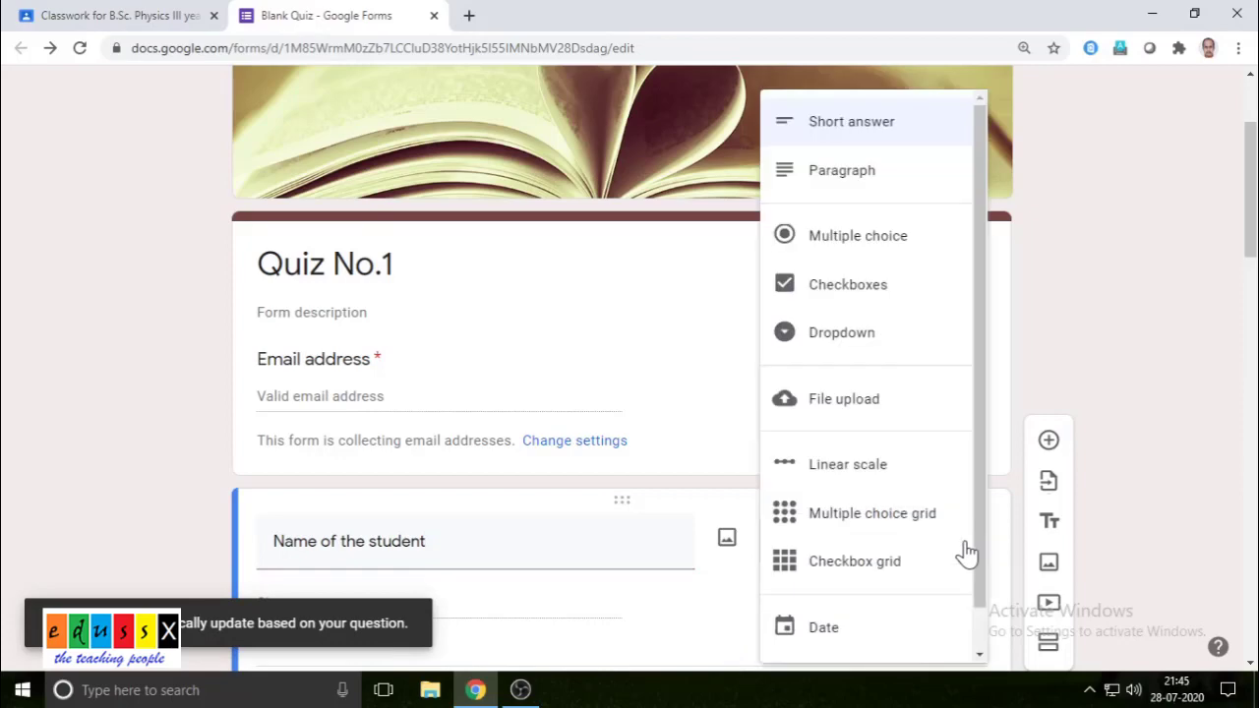
click(852, 124)
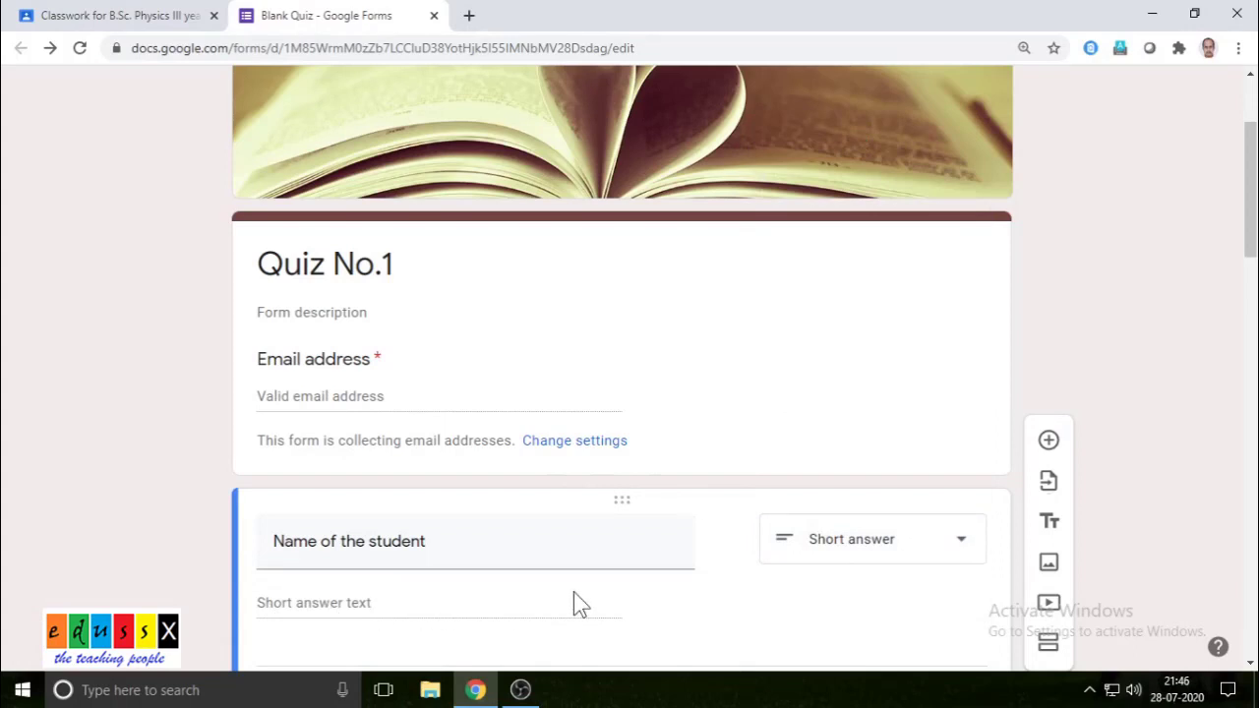
scroll(696, 578, down, 2)
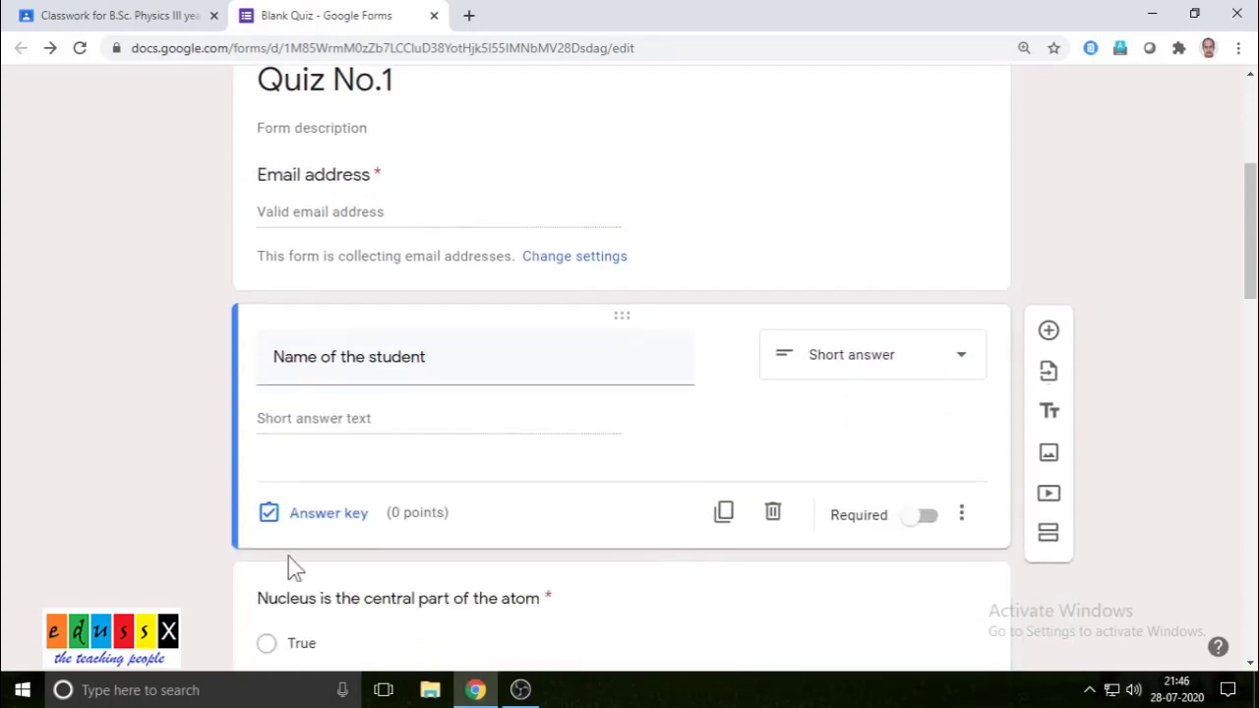
click(926, 517)
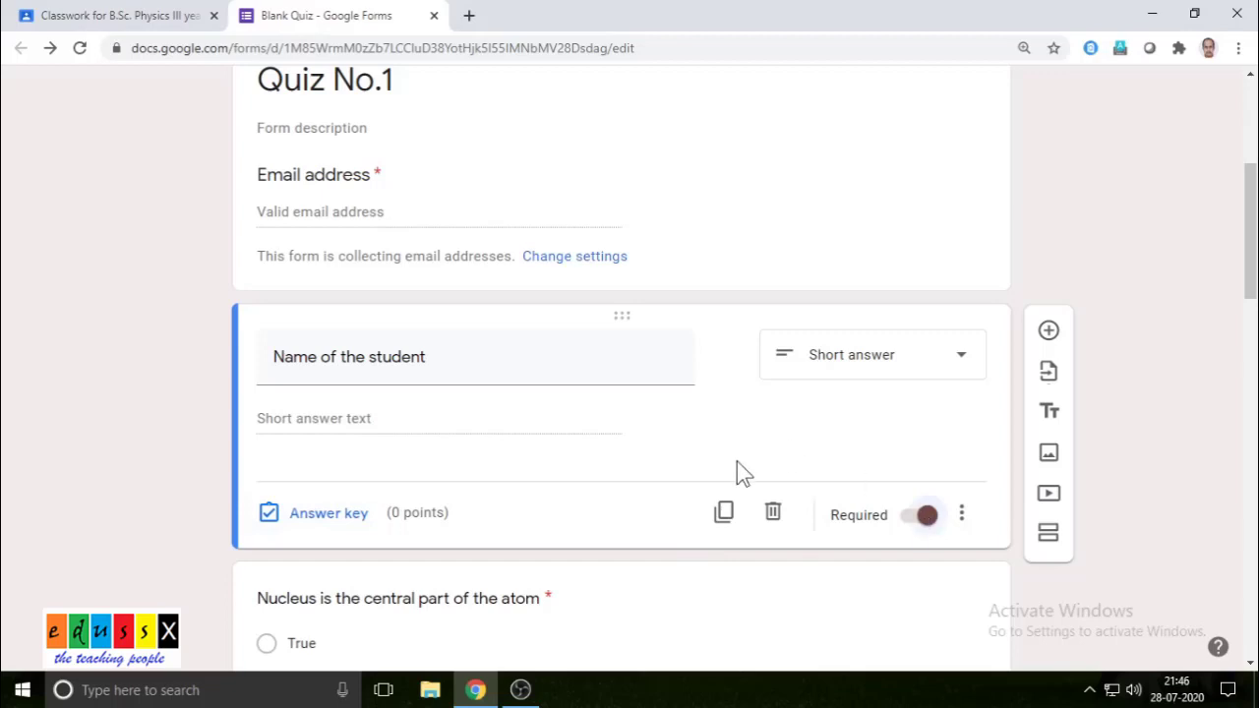
Look at the email and embed HTML options for sending the form, and leave without sending or copying anything.
scroll(740, 464, up, 5)
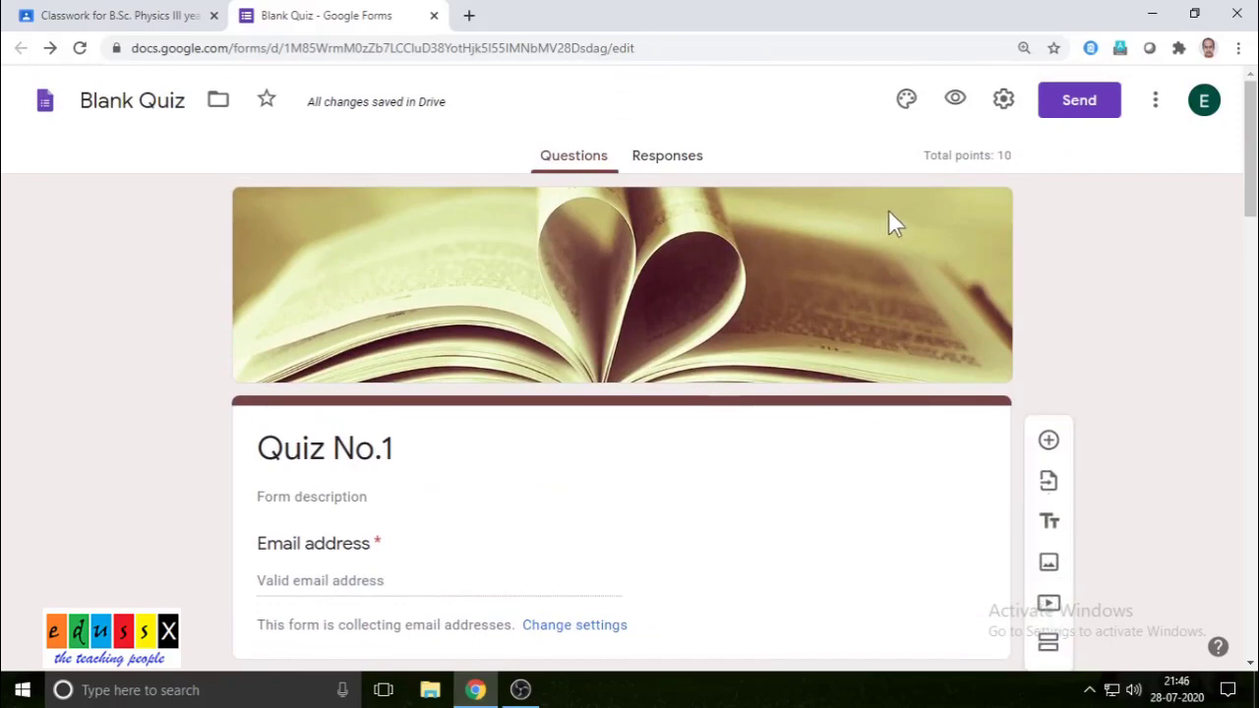
click(1082, 106)
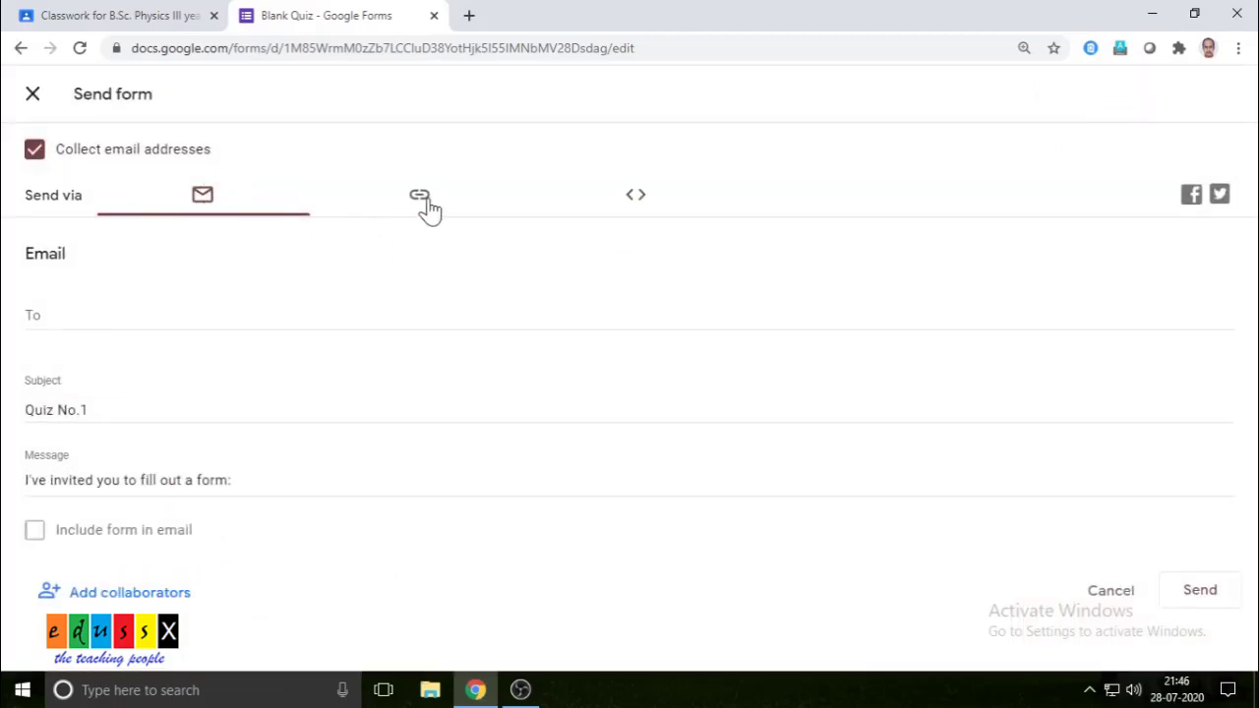
click(641, 207)
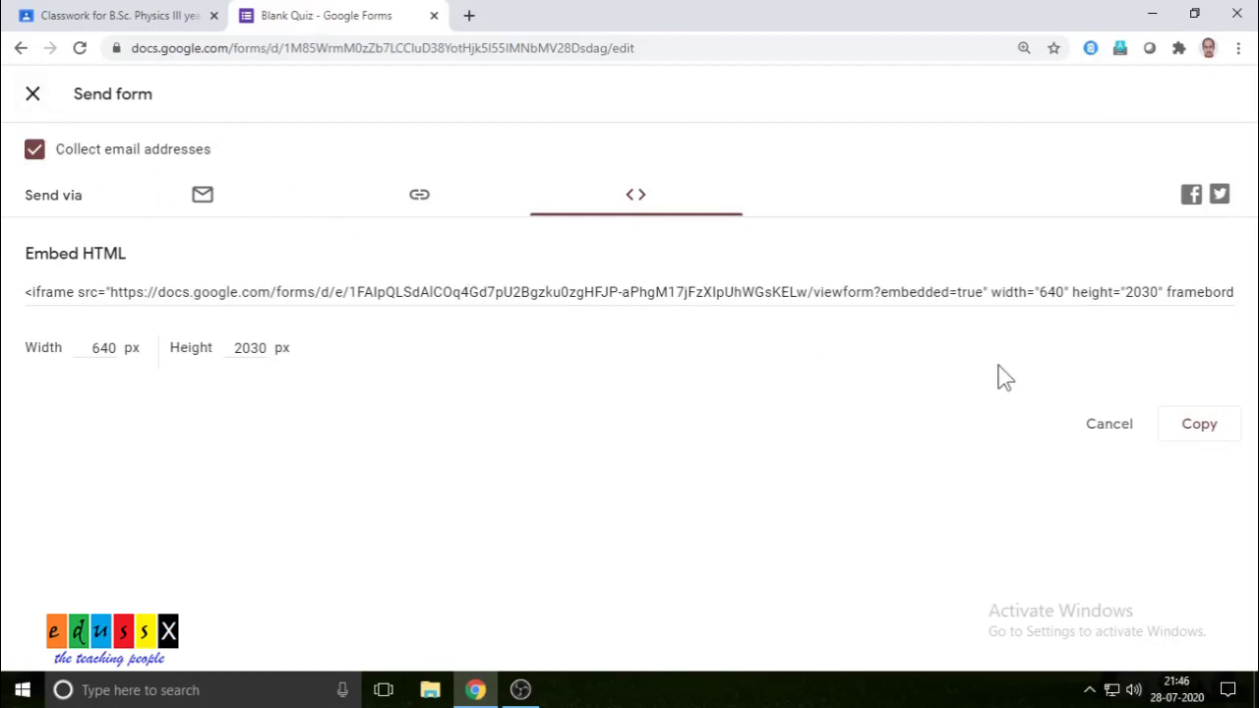
click(1103, 433)
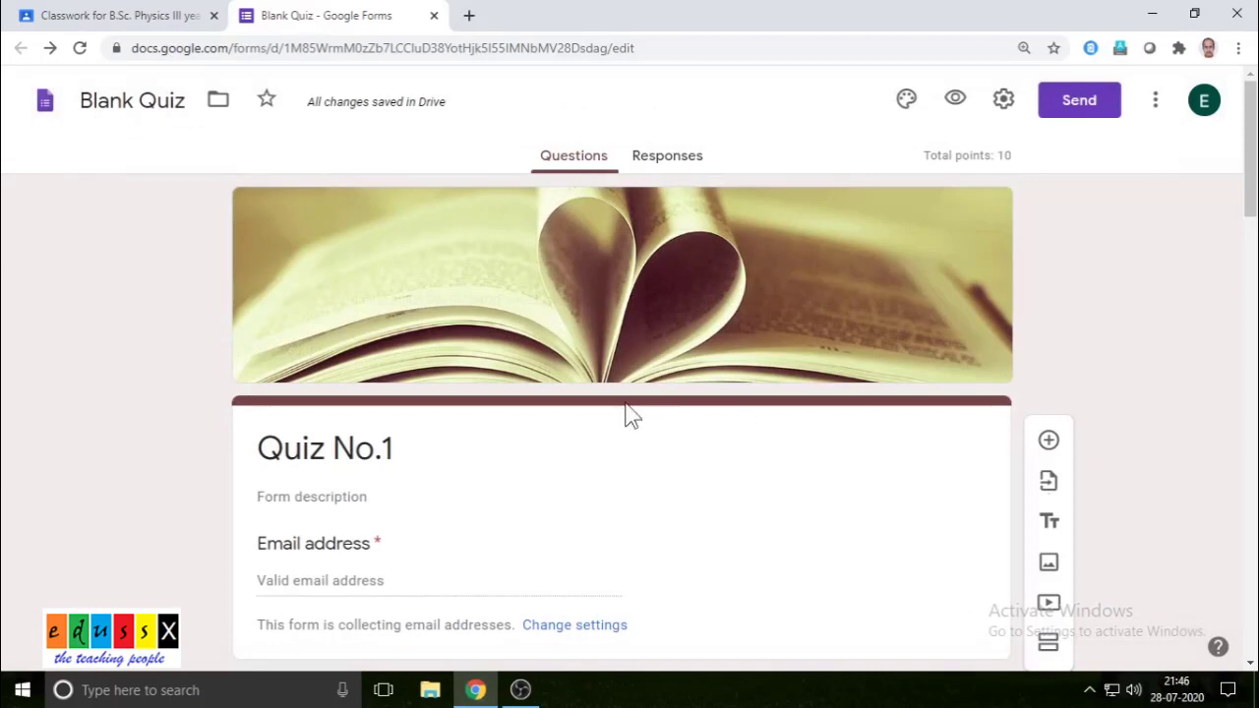